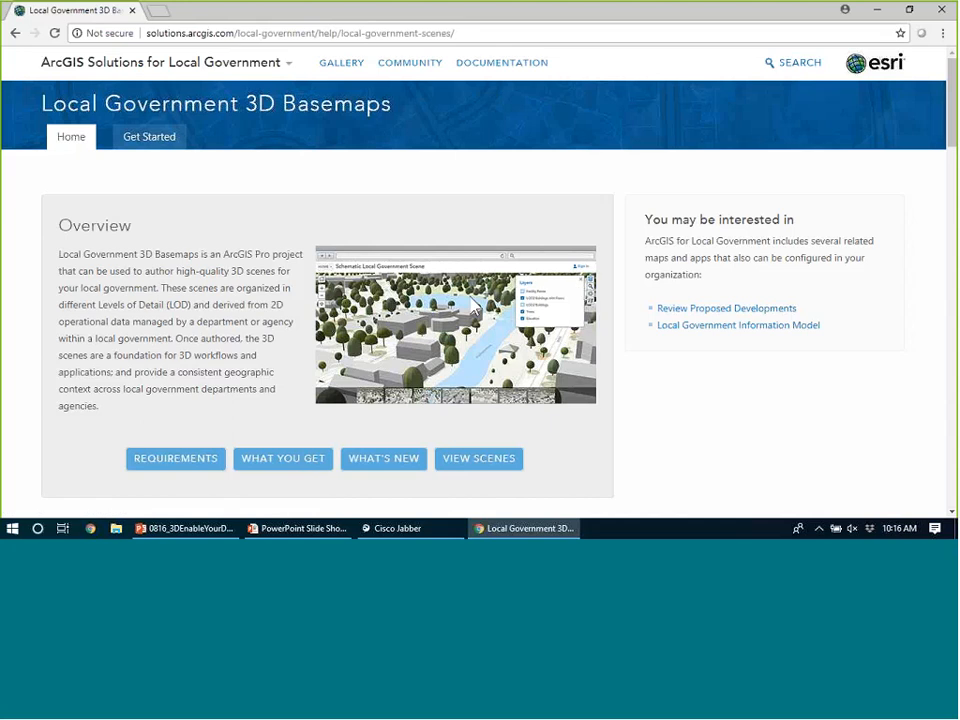
Review the software requirements for authoring and hosting the Local Government 3D Basemaps solution
scroll(62, 335, "down", 2)
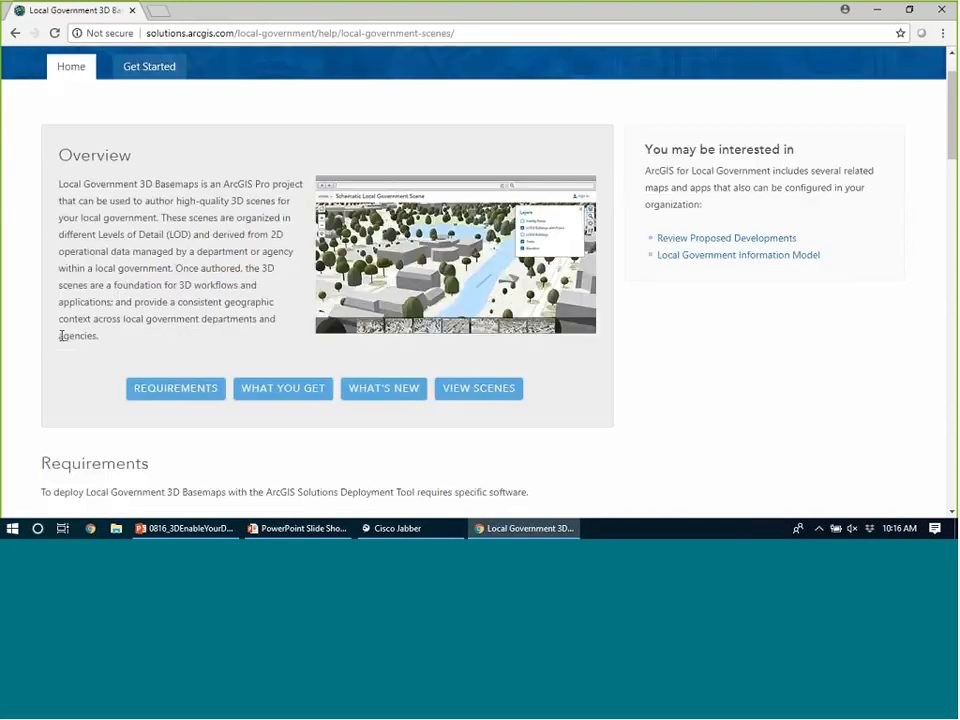
scroll(62, 335, "down", 3)
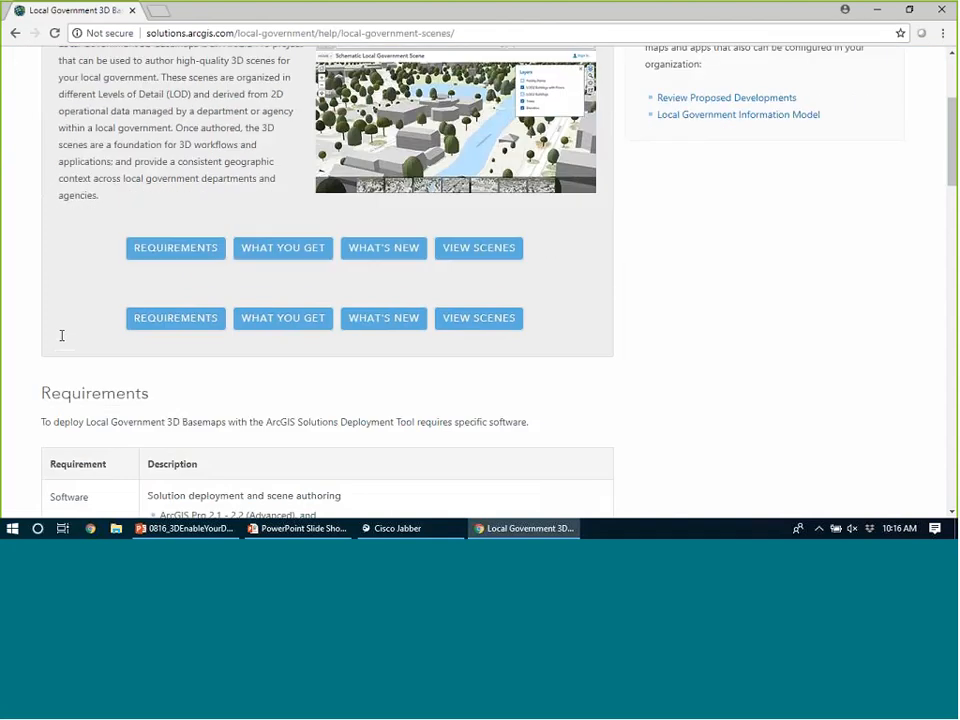
scroll(57, 343, "down", 1)
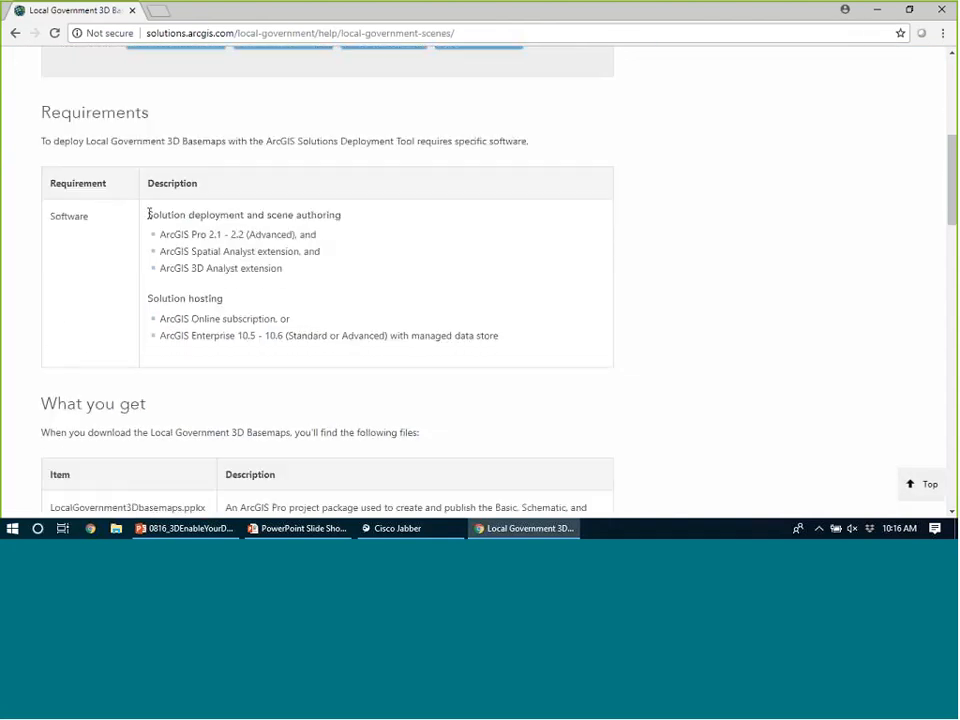
left_click_drag(149, 214, 305, 279)
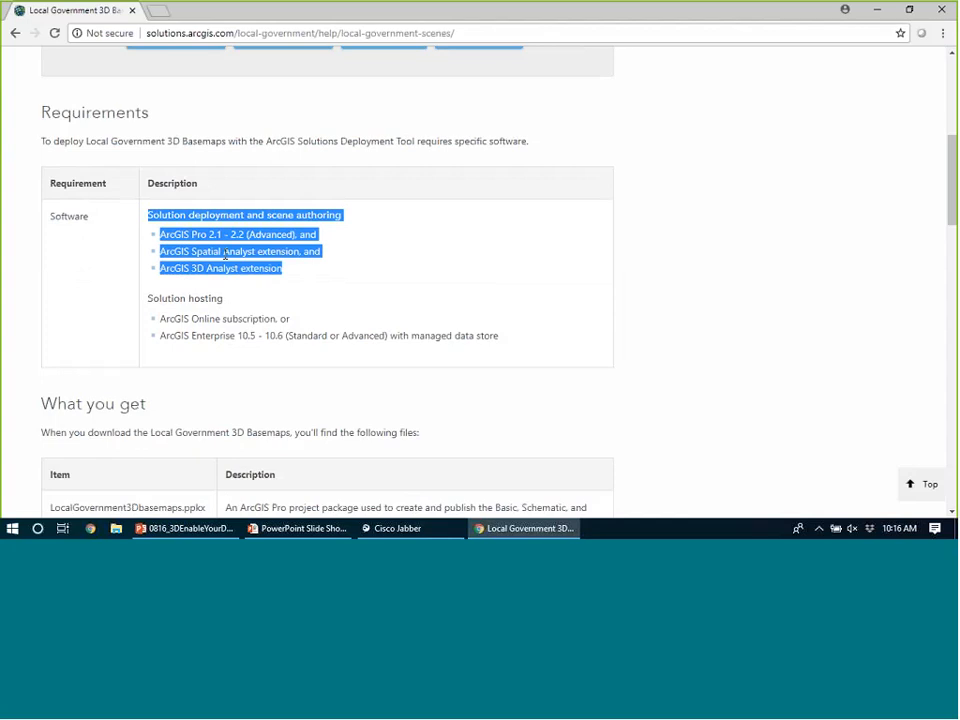
double_click(285, 235)
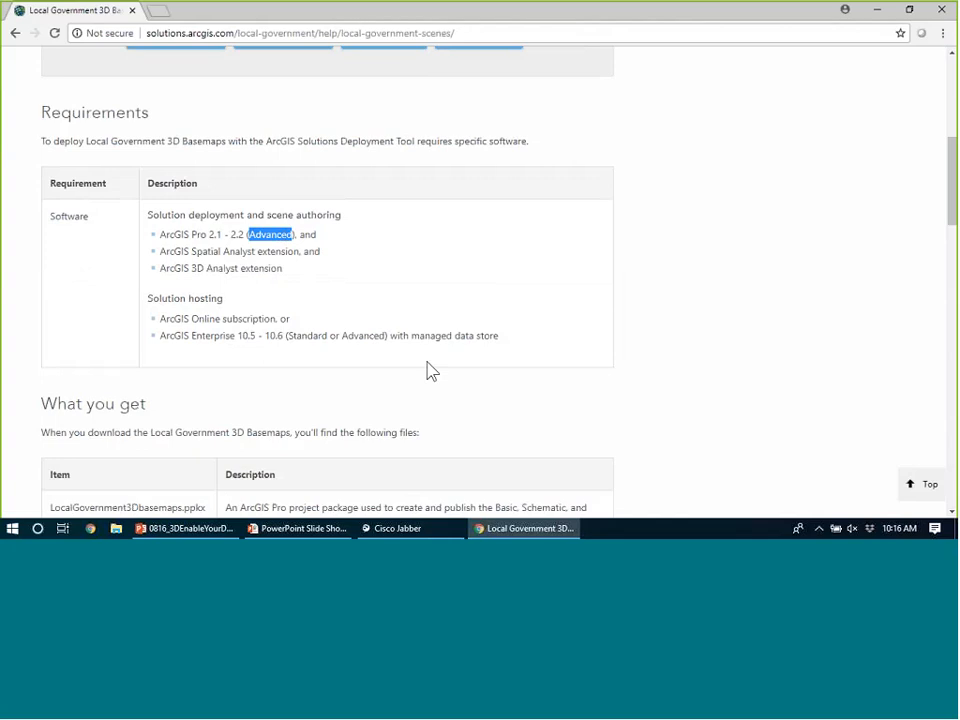
left_click_drag(160, 251, 319, 276)
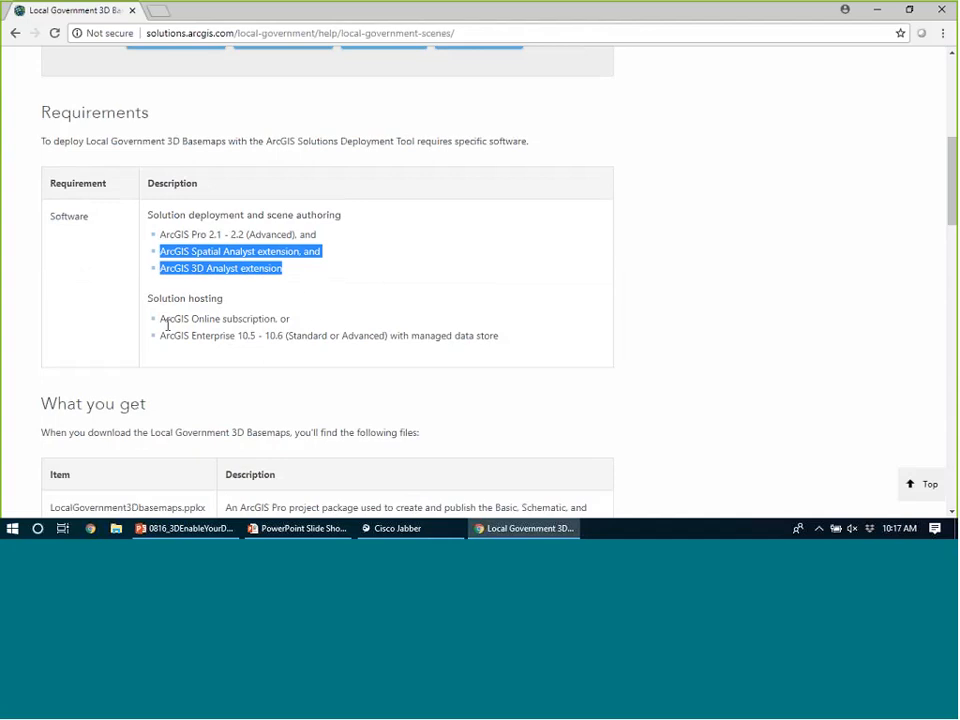
left_click_drag(161, 320, 287, 336)
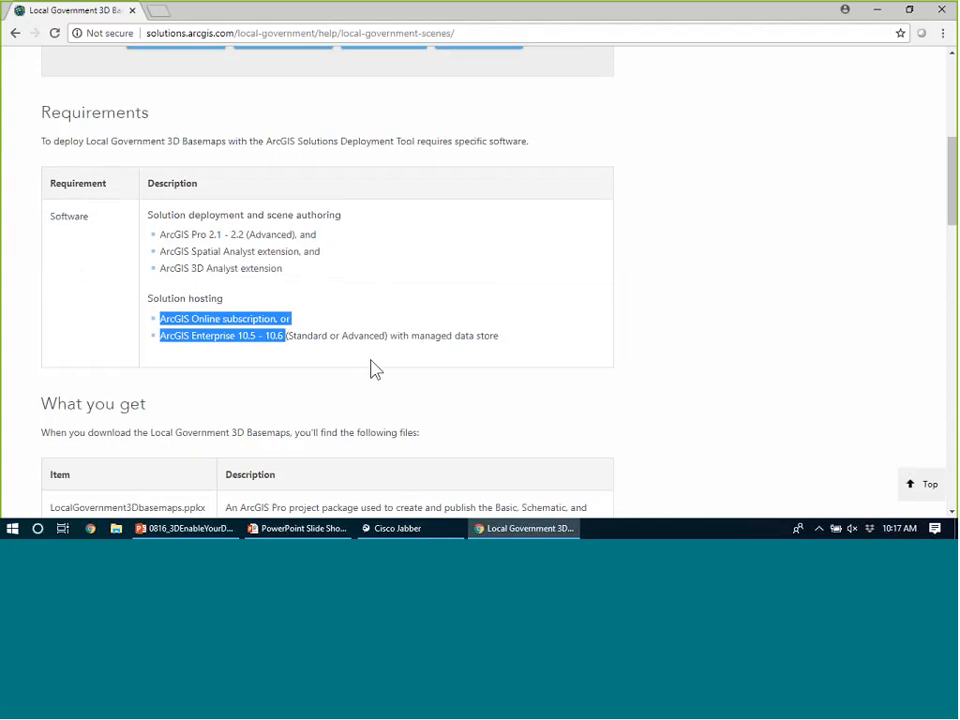
left_click(646, 357)
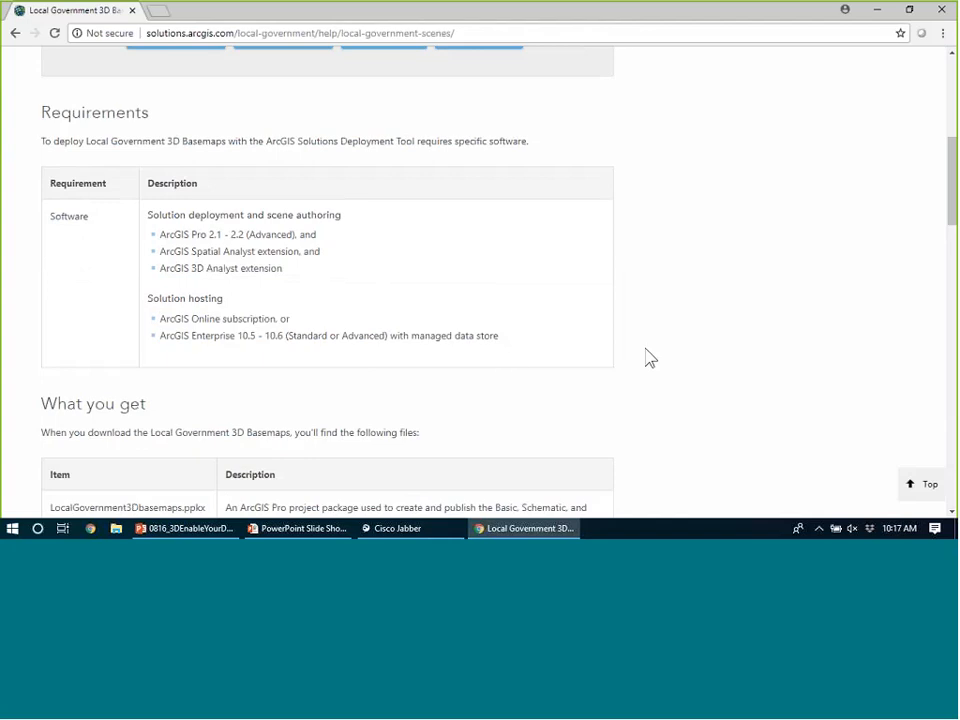
Examine the package file listed under What you get and view the solution's Get Started page before closing the site
scroll(640, 350, "down", 2)
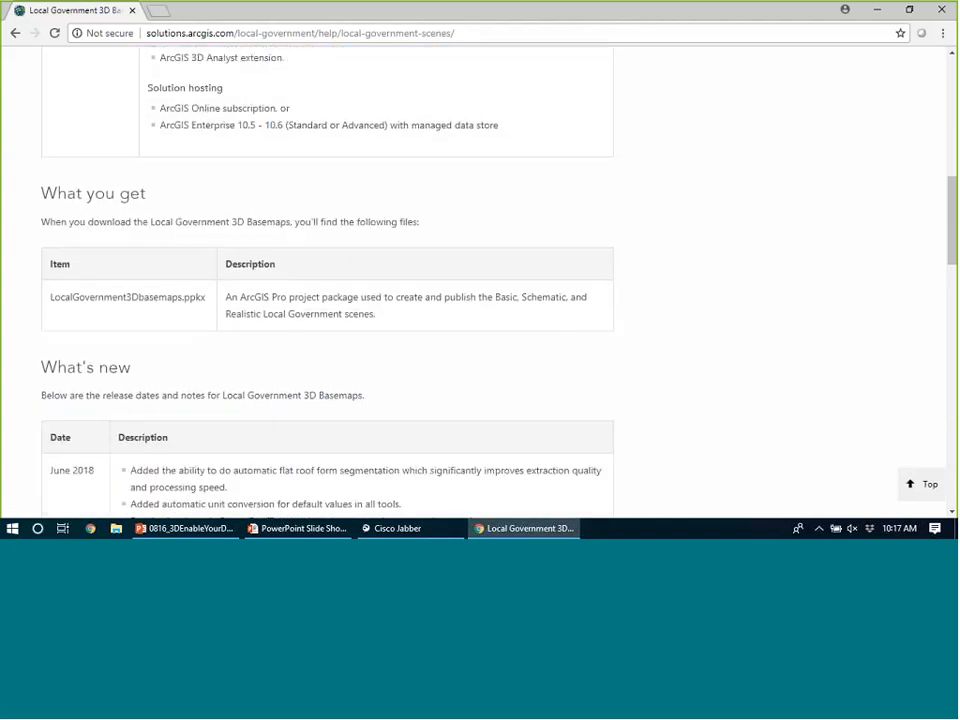
left_click_drag(50, 297, 207, 300)
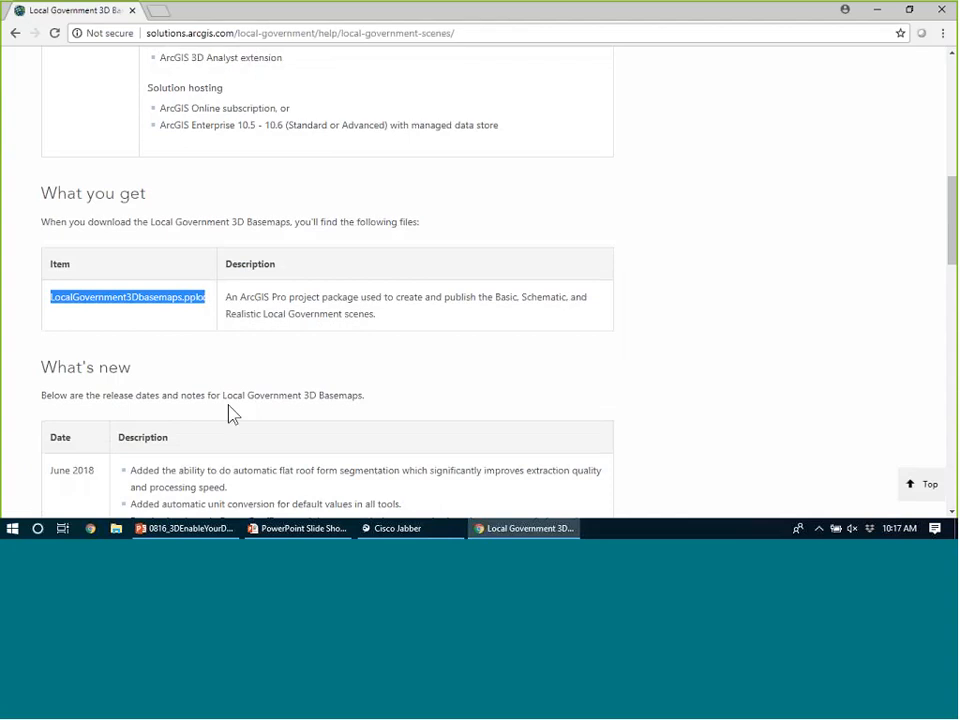
scroll(336, 285, "up", 8)
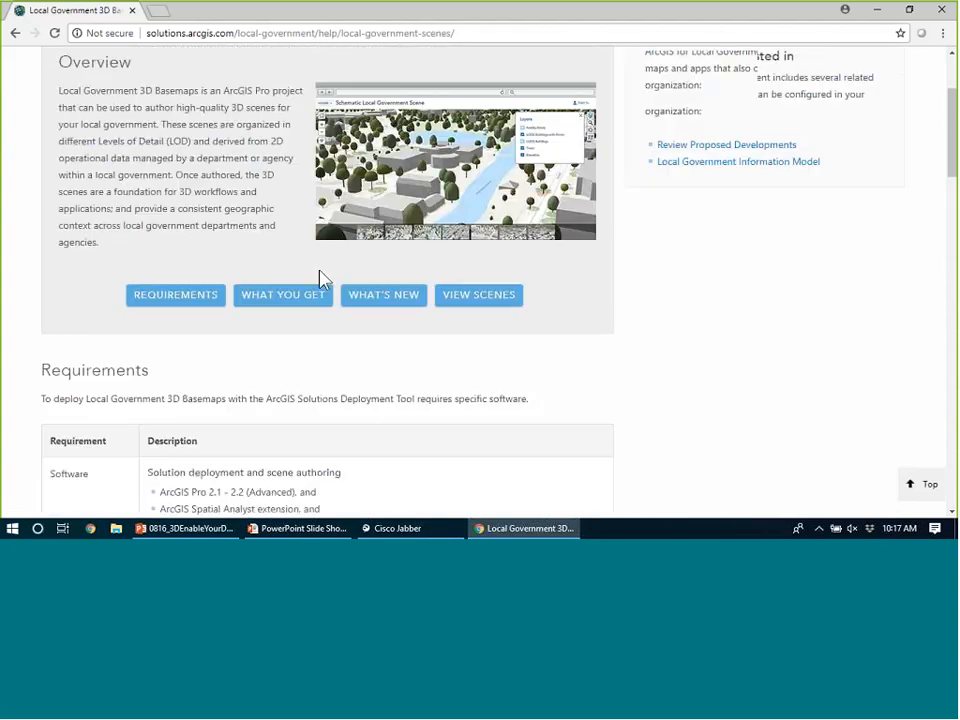
scroll(231, 191, "up", 3)
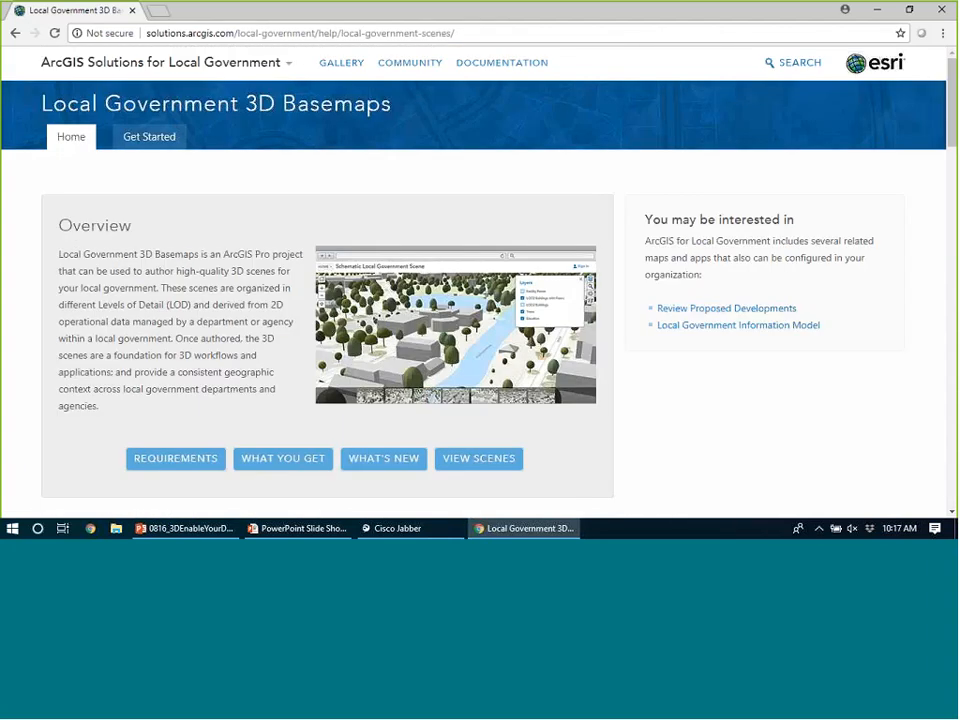
left_click(149, 136)
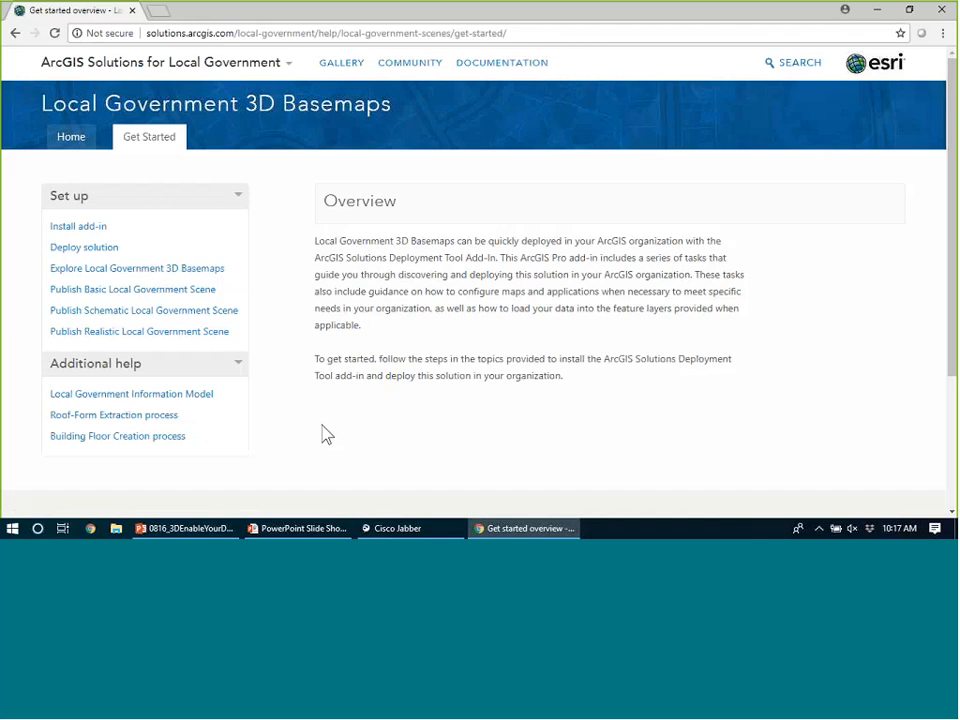
left_click(941, 11)
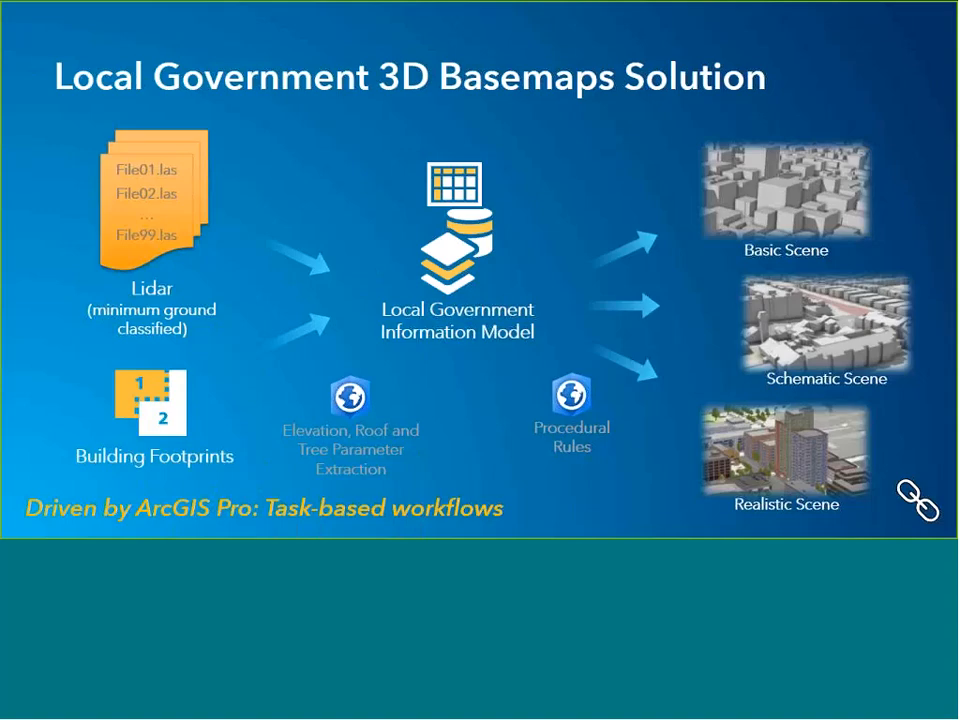
Advance to the Maintaining and Sharing Your 3D Basemap slide and open its linked FrederictonWebScene for viewing
left_click(915, 225)
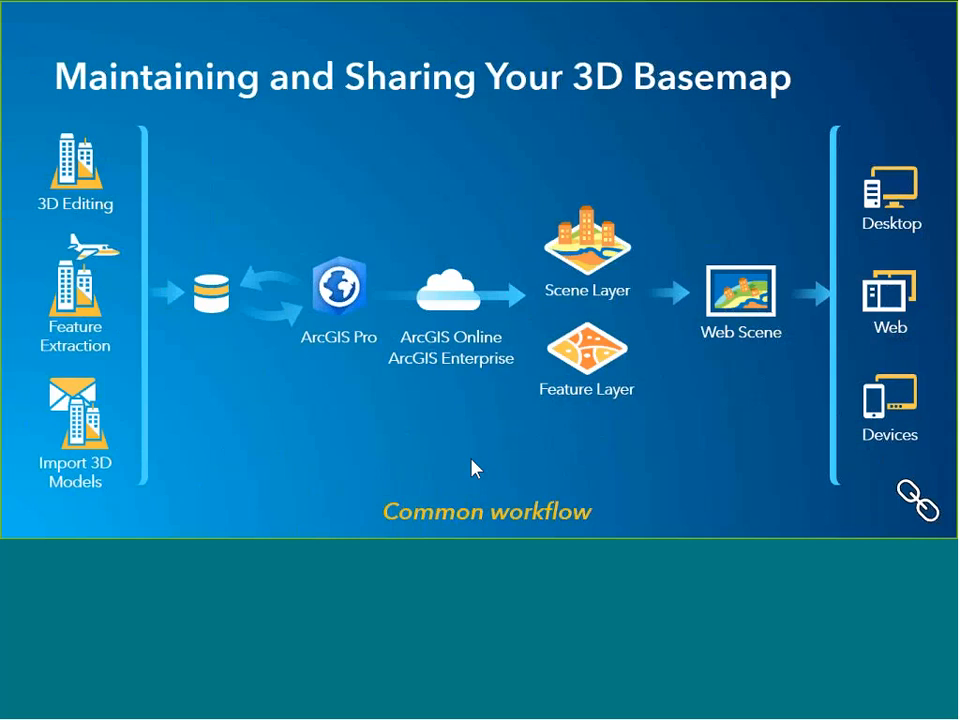
left_click(923, 508)
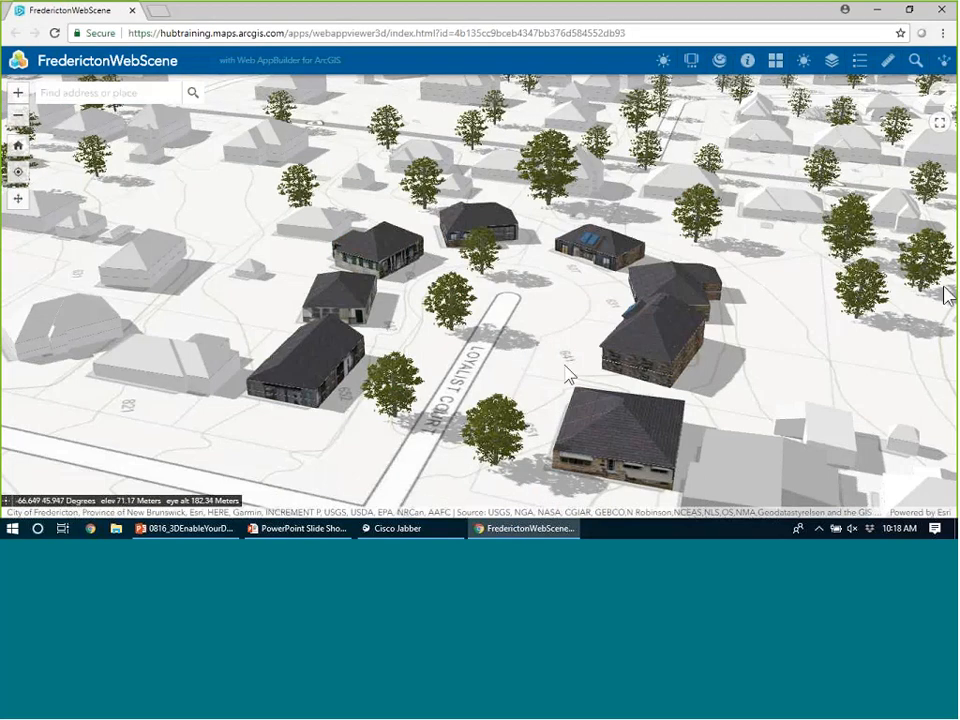
left_click_drag(565, 366, 558, 354)
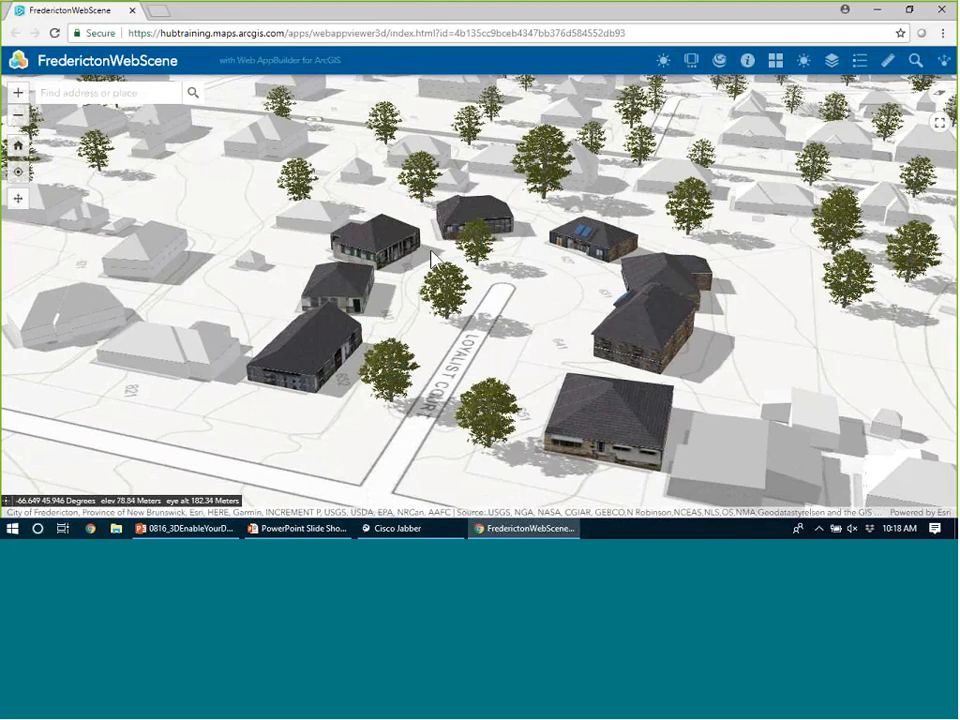
Set the web scene's daylight time to 5:15 PM, and close the scene to resume the presentation
left_click(660, 62)
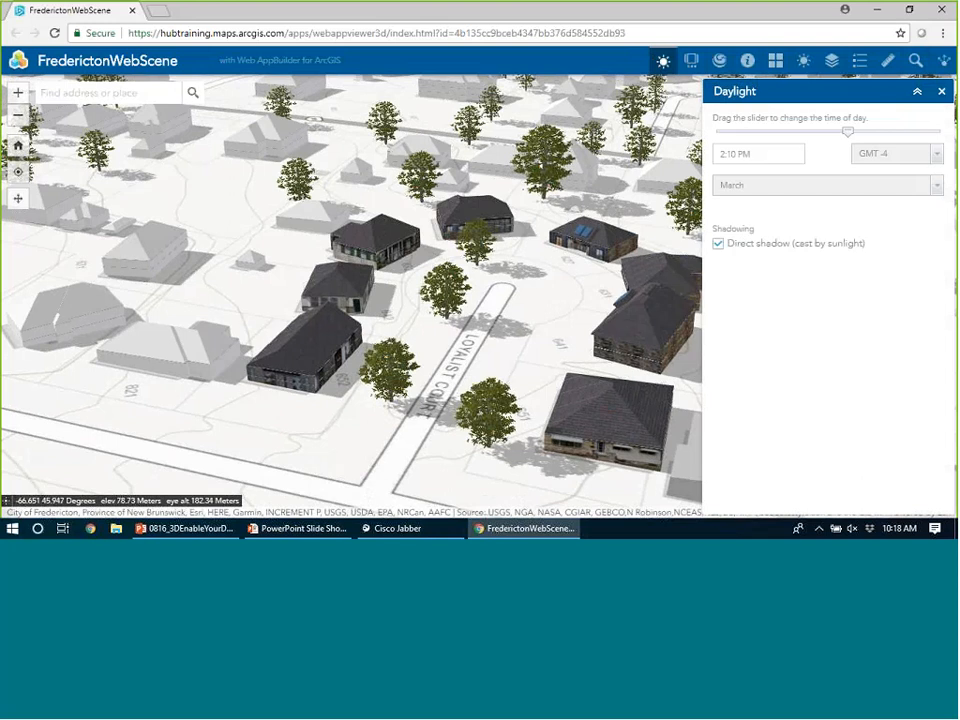
left_click_drag(846, 134, 878, 141)
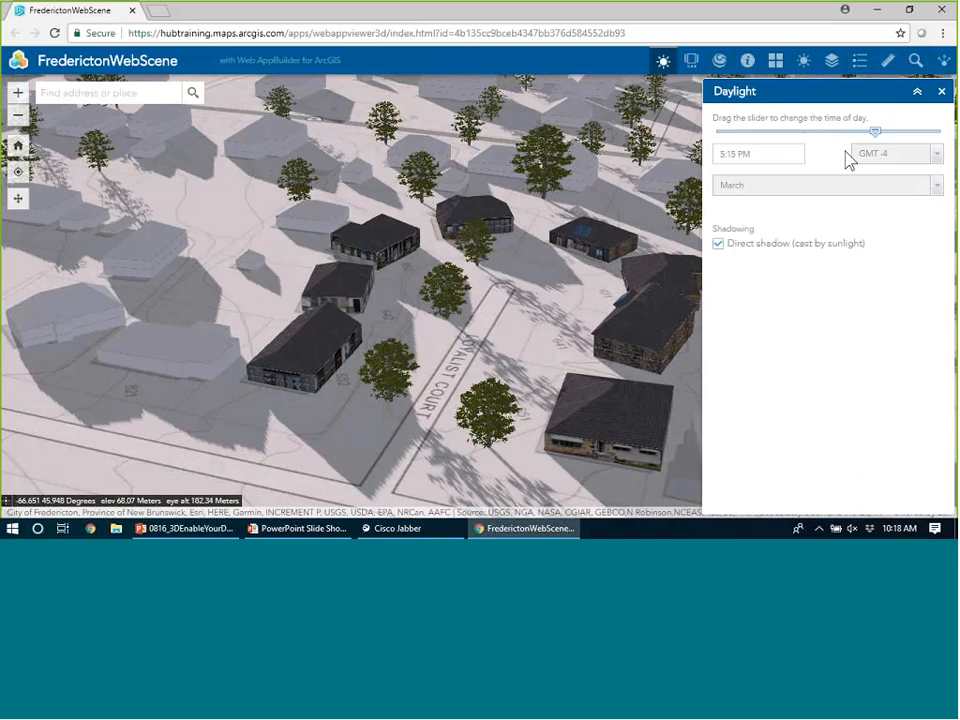
left_click(946, 9)
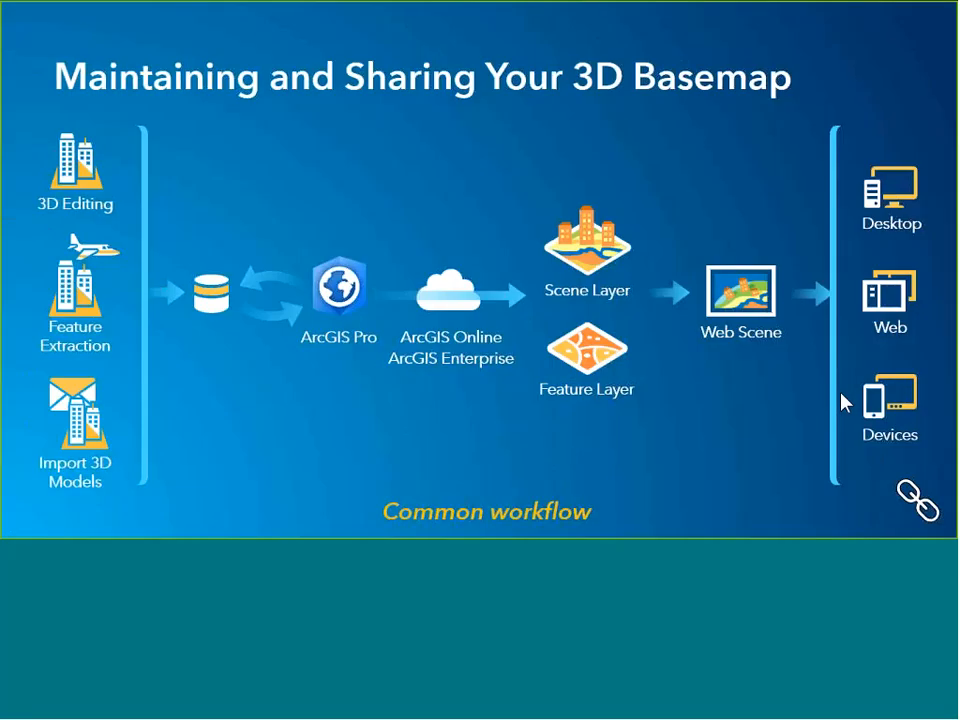
key("Right")
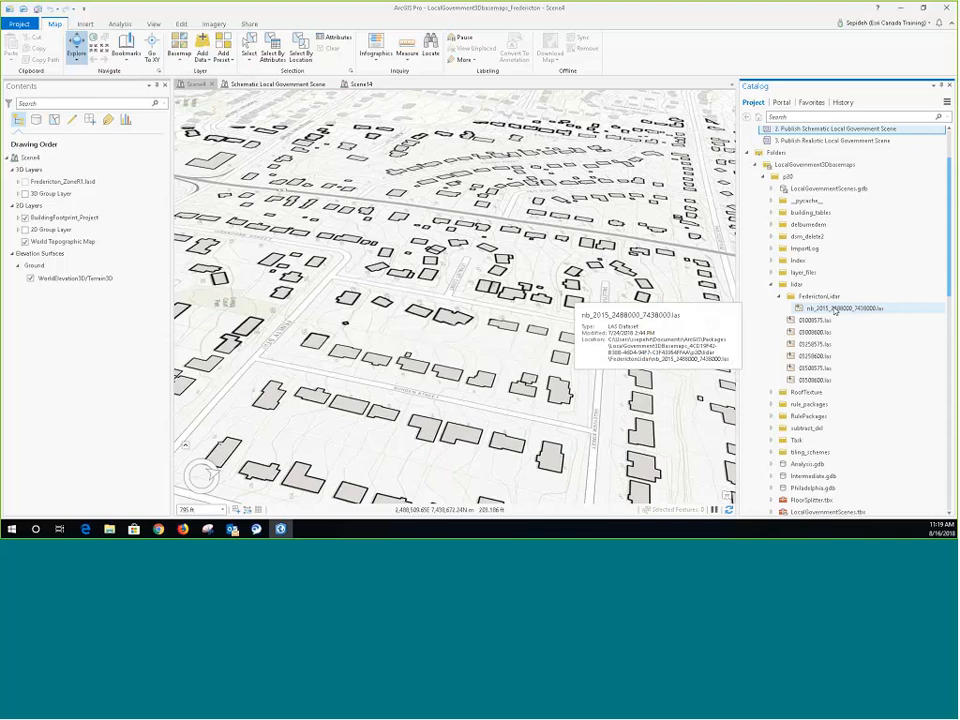
In ArcGIS Pro, add nb_2015_2488000_7438000.las from the FederictonLidar folder to Scene4 and symbolize its points by class
left_click_drag(835, 311, 489, 213)
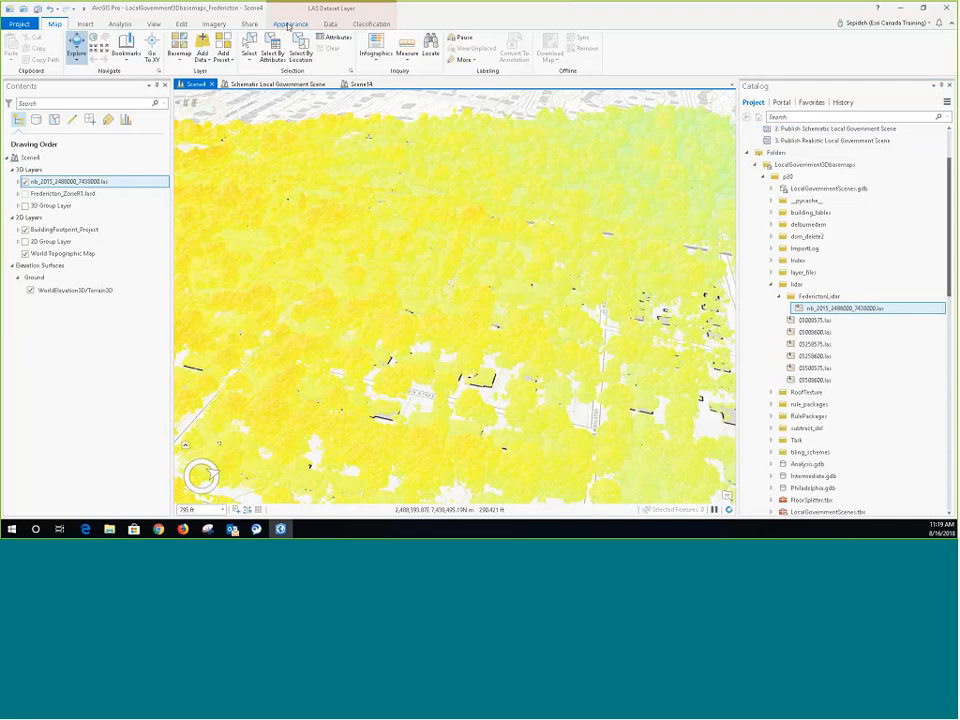
left_click(289, 25)
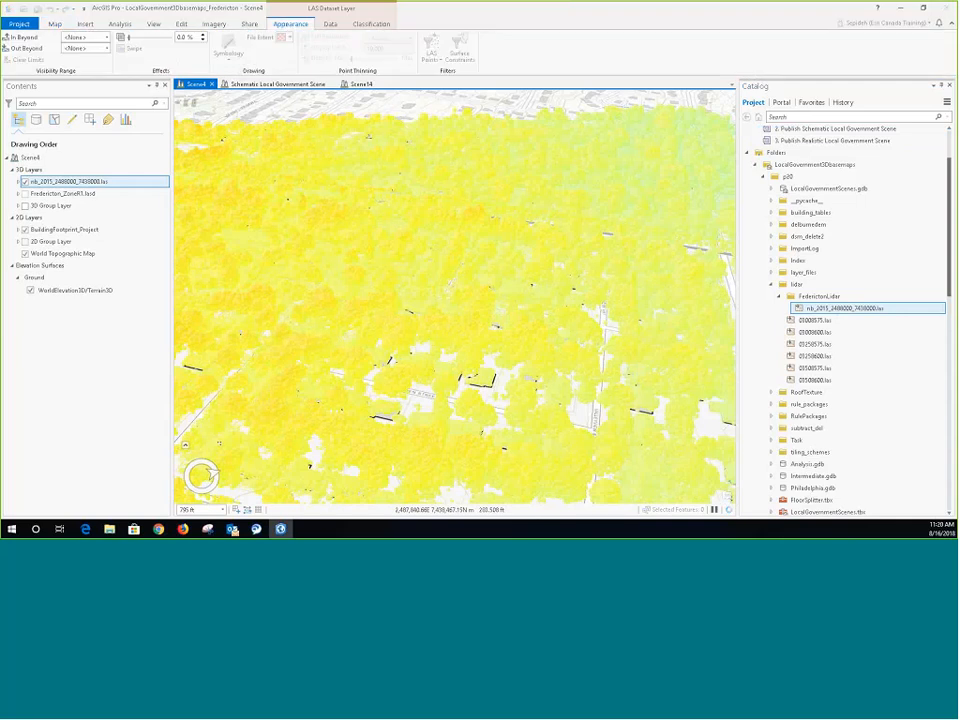
left_click(228, 56)
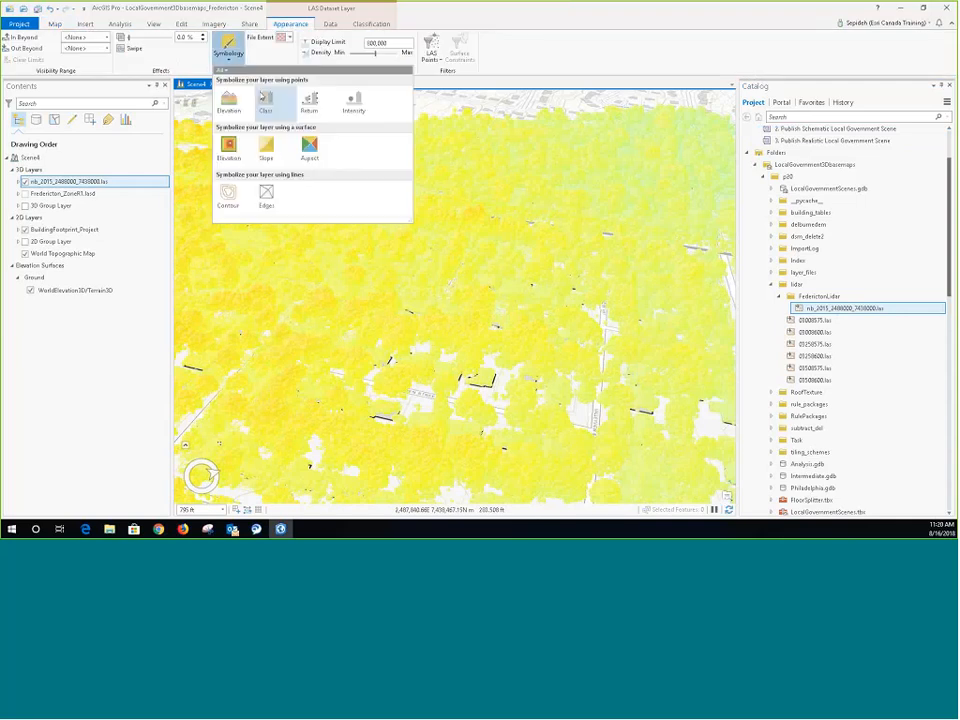
left_click(266, 103)
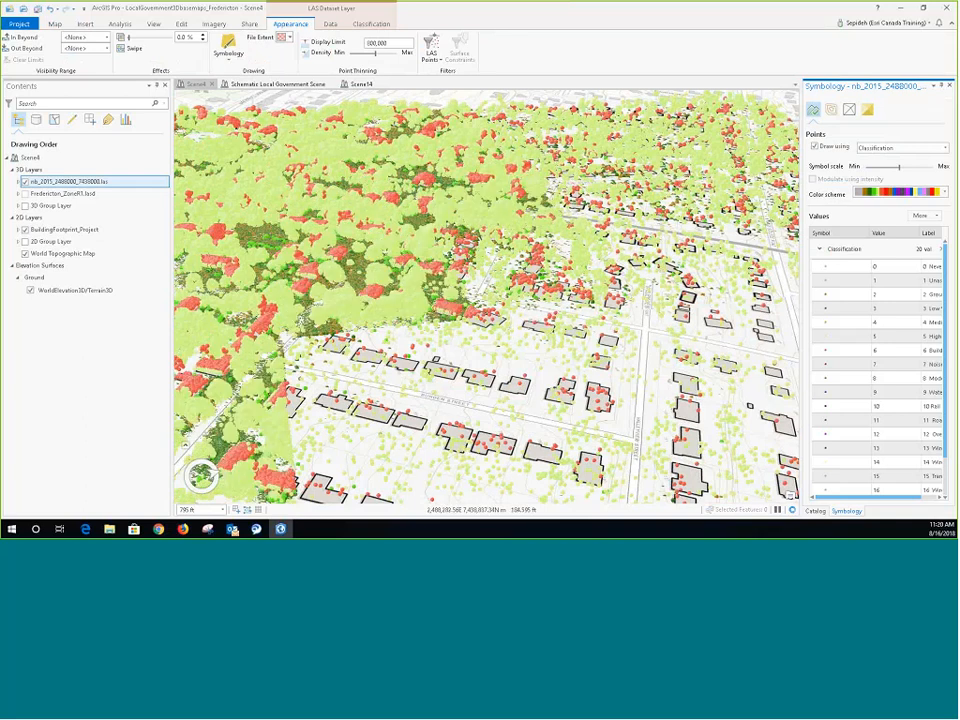
left_click(949, 86)
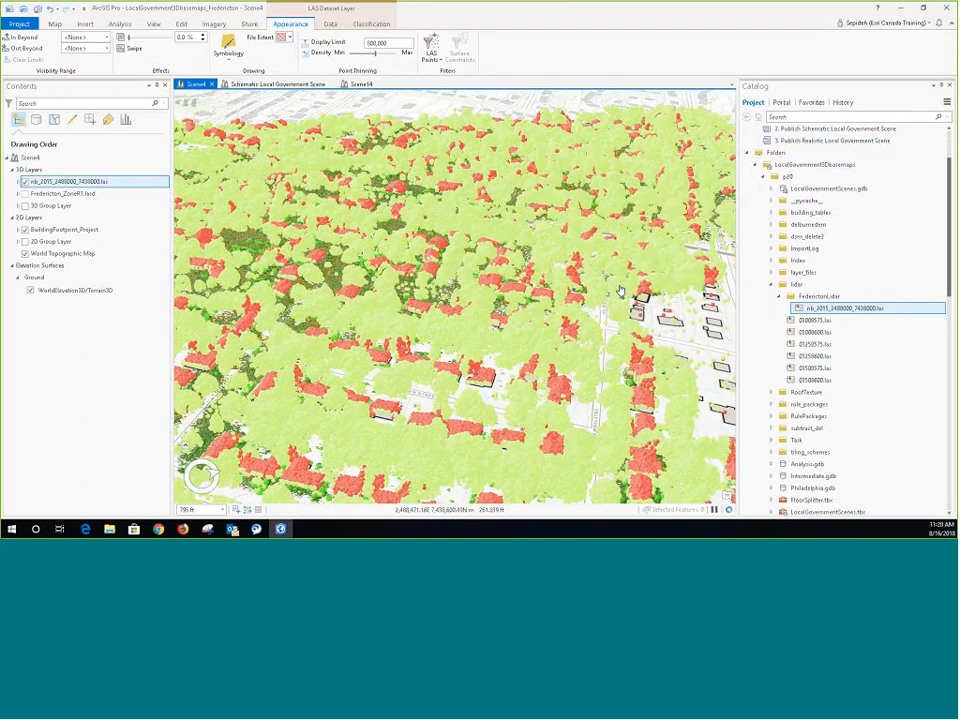
Open the Publish Schematic Local Government Scene task and start Create LAS dataset under Publish Elevation Layers
left_click_drag(950, 208, 950, 190)
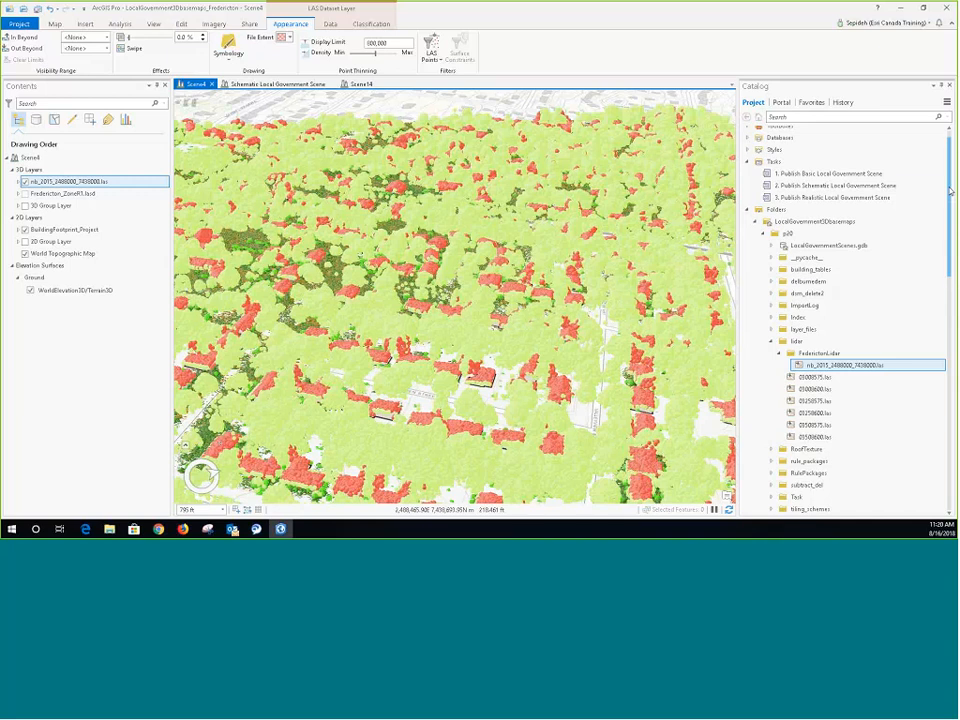
double_click(820, 186)
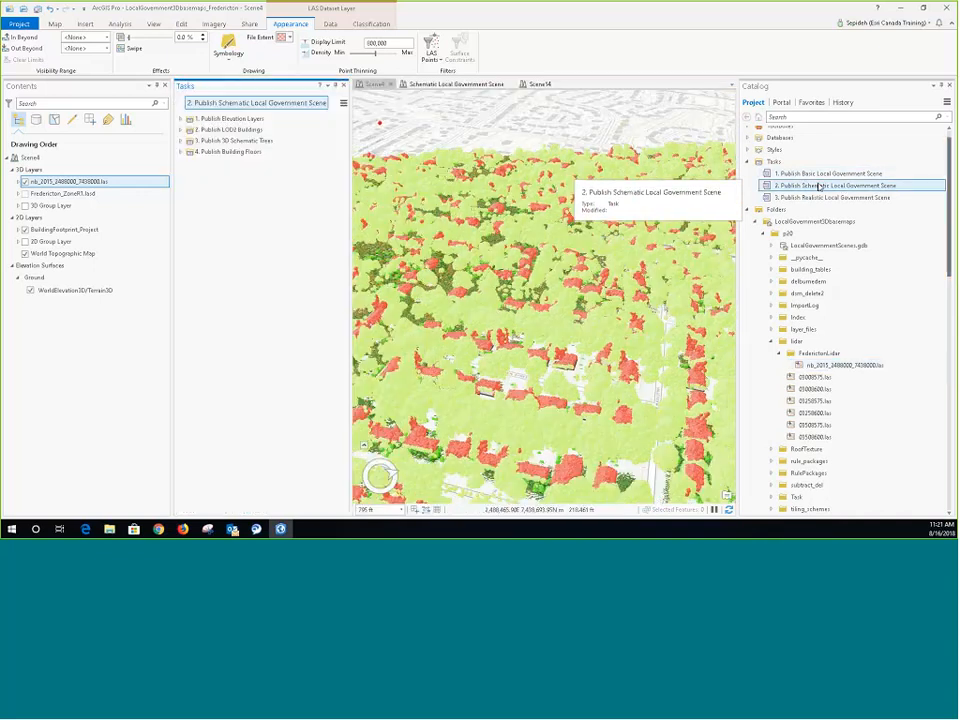
left_click(181, 118)
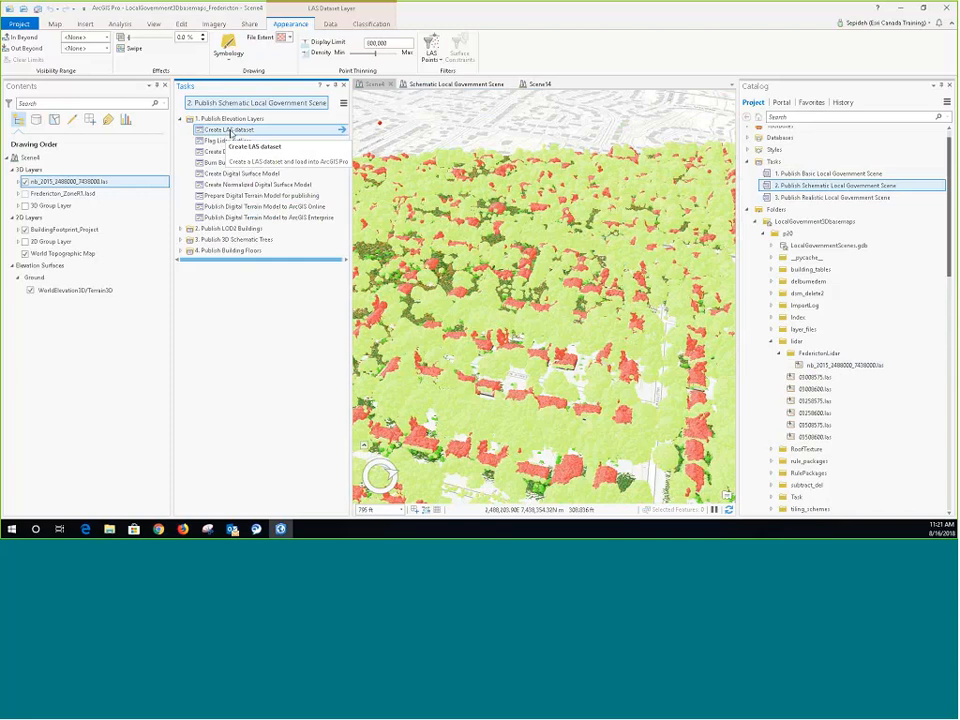
double_click(230, 130)
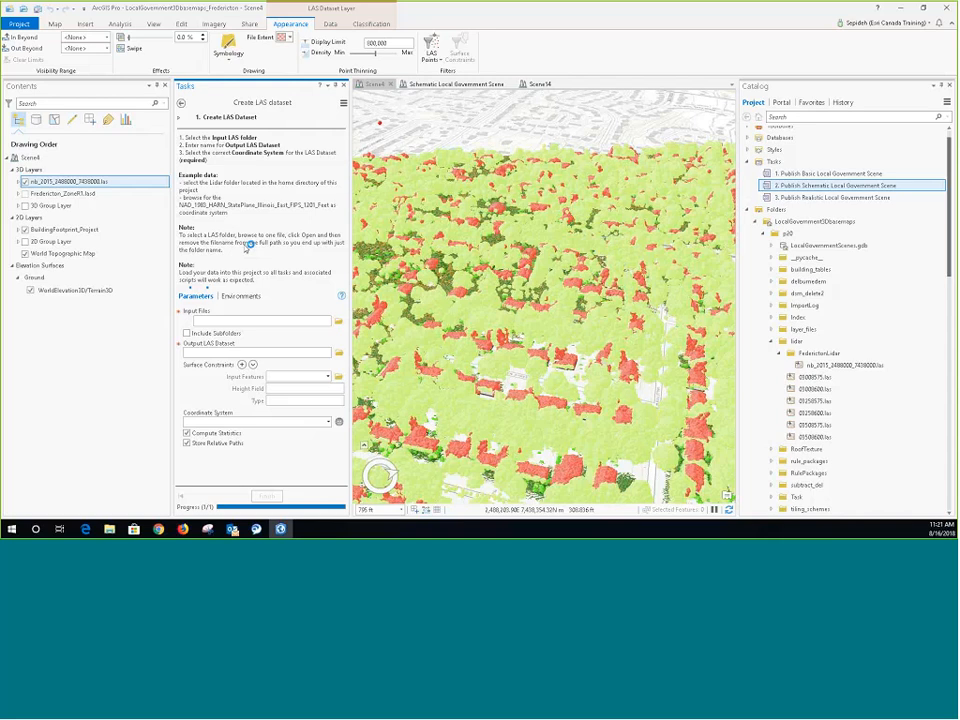
Set nb_2015_2488000_7438000.las as the input file of the Create LAS Dataset step
left_click(835, 365)
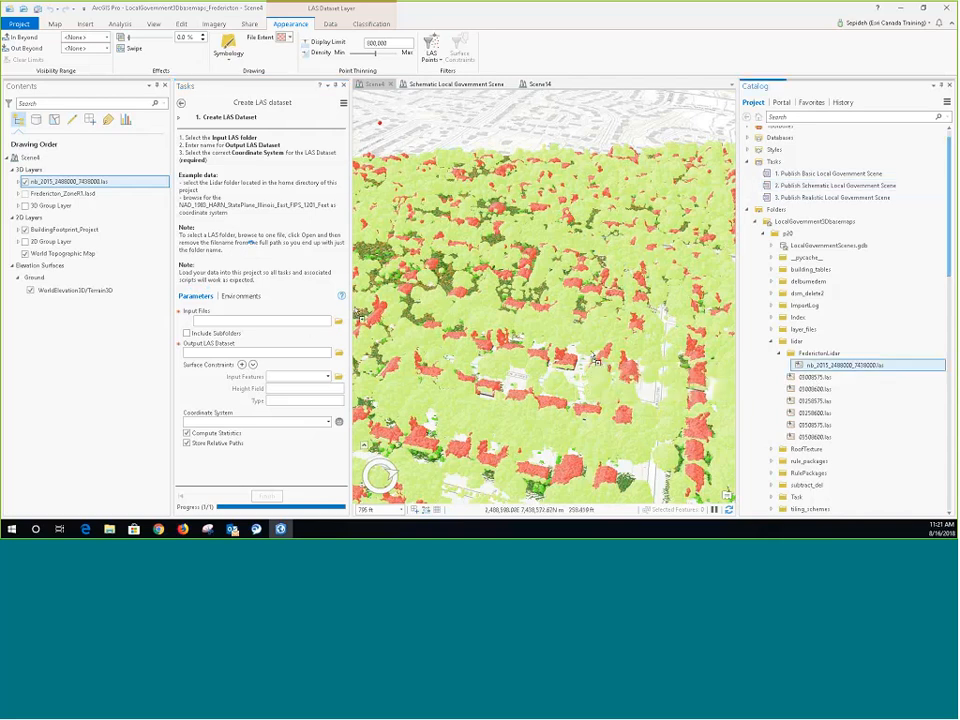
left_click_drag(596, 360, 318, 323)
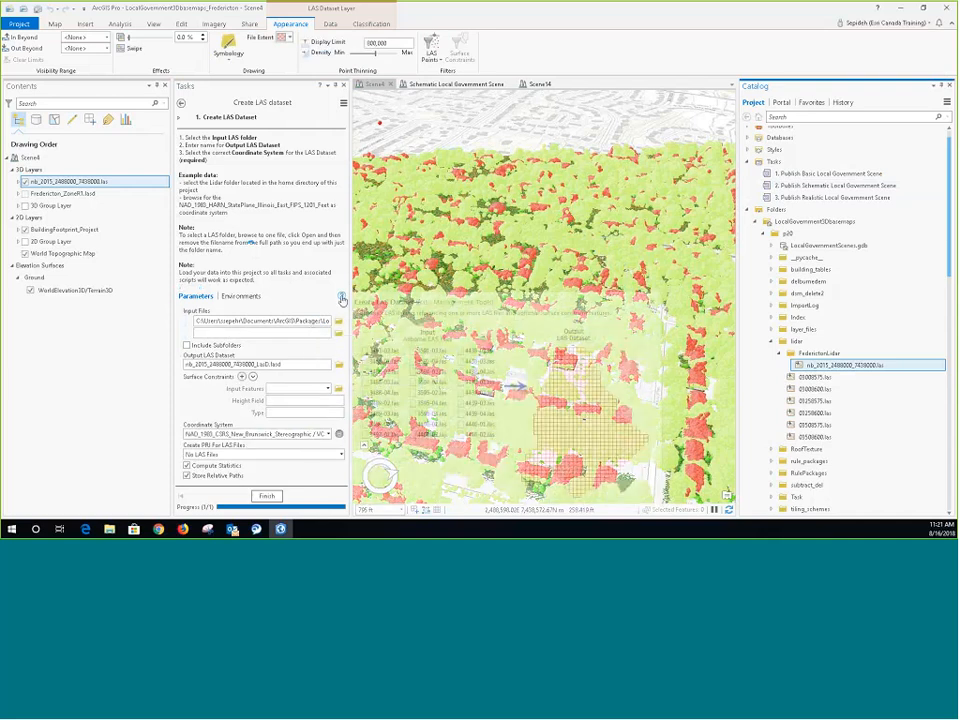
mouse_move(341, 297)
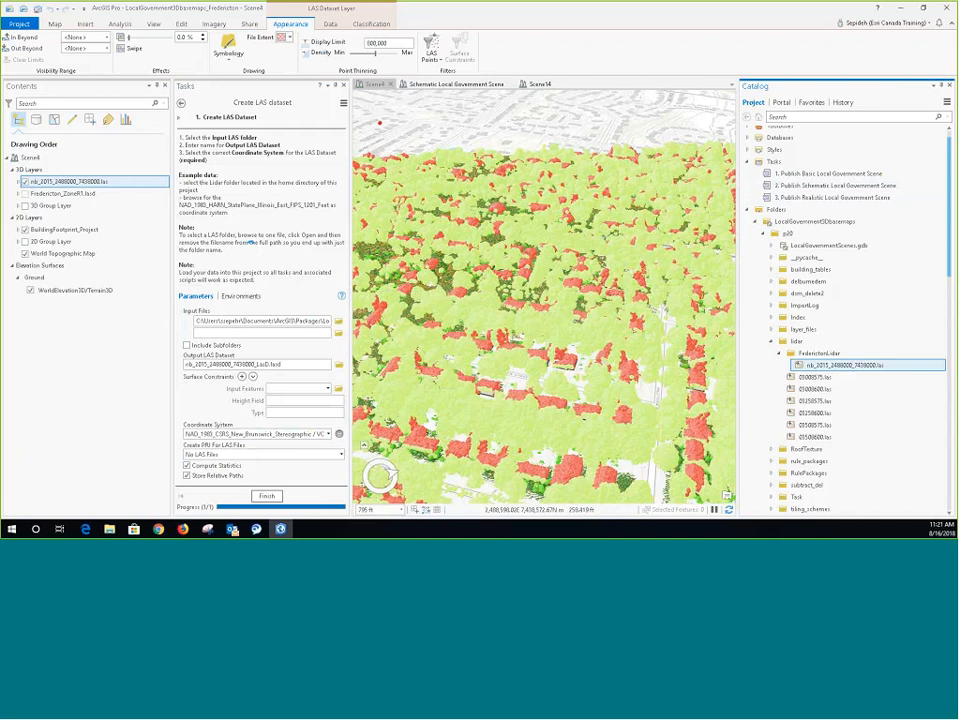
Hide the nb_2015_2488000_7438000.las layer, show Fredericton_ZoneR1.lasd, and set its LAS filter to include all classification codes
left_click(25, 183)
left_click(25, 194)
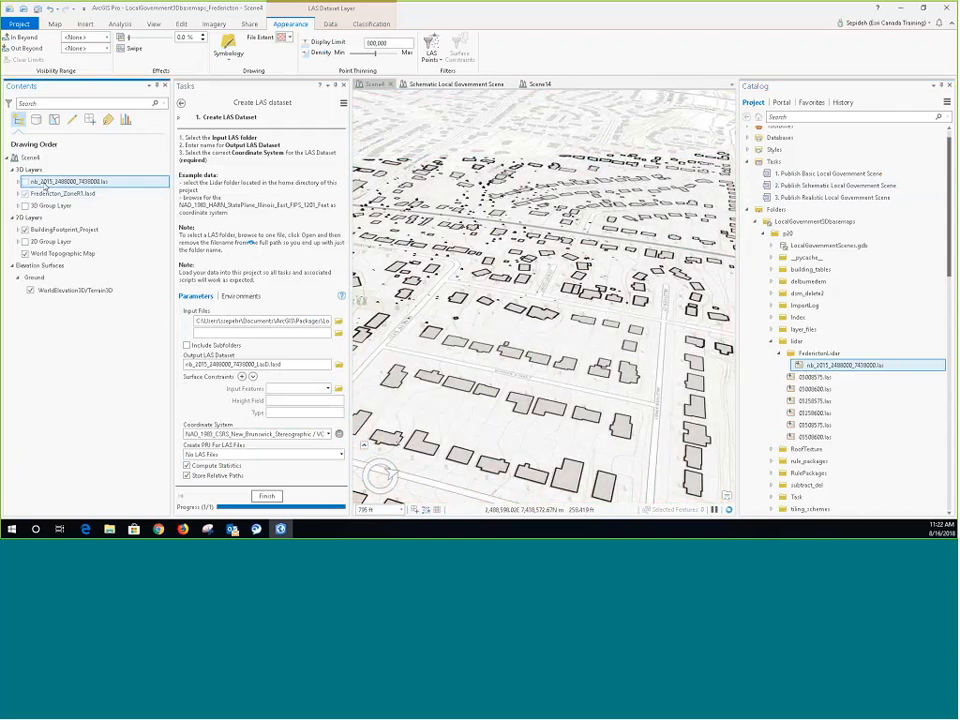
right_click(64, 193)
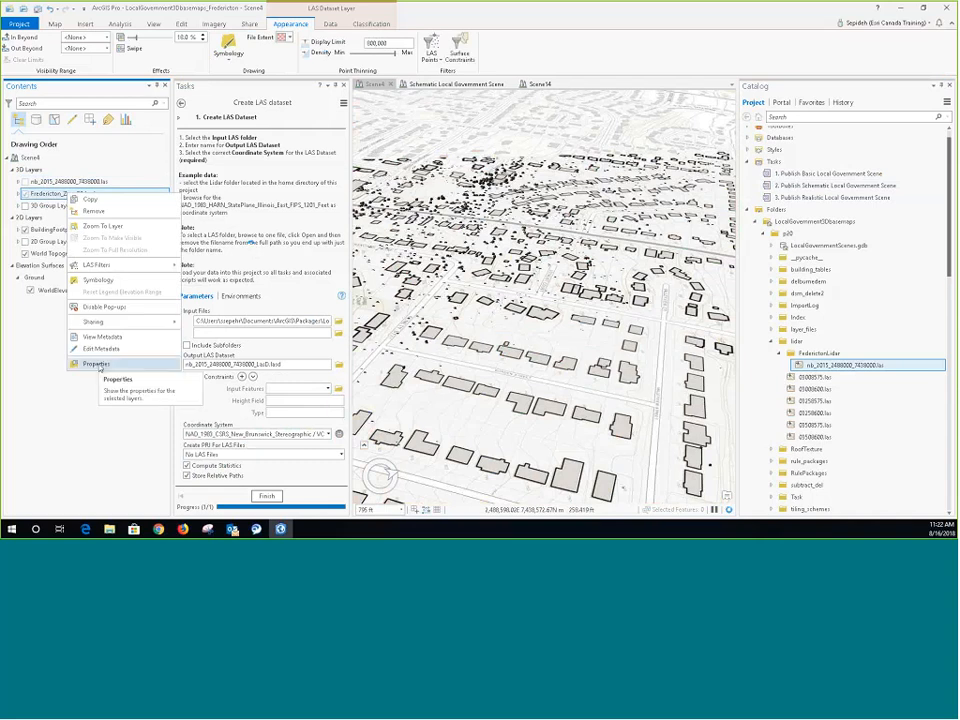
left_click(96, 363)
left_click(344, 231)
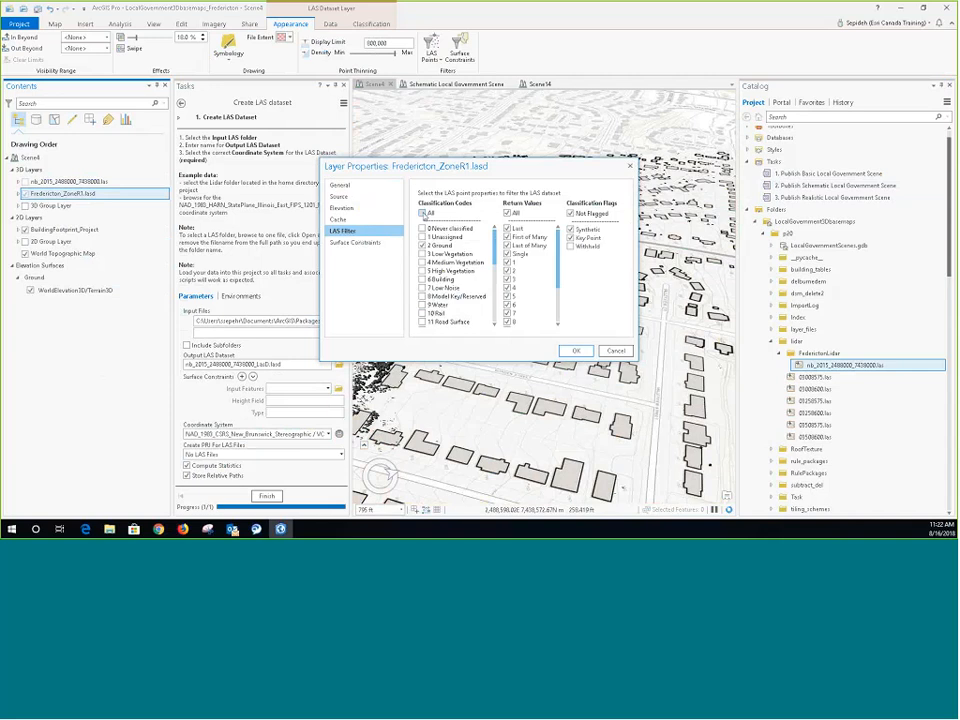
left_click(423, 213)
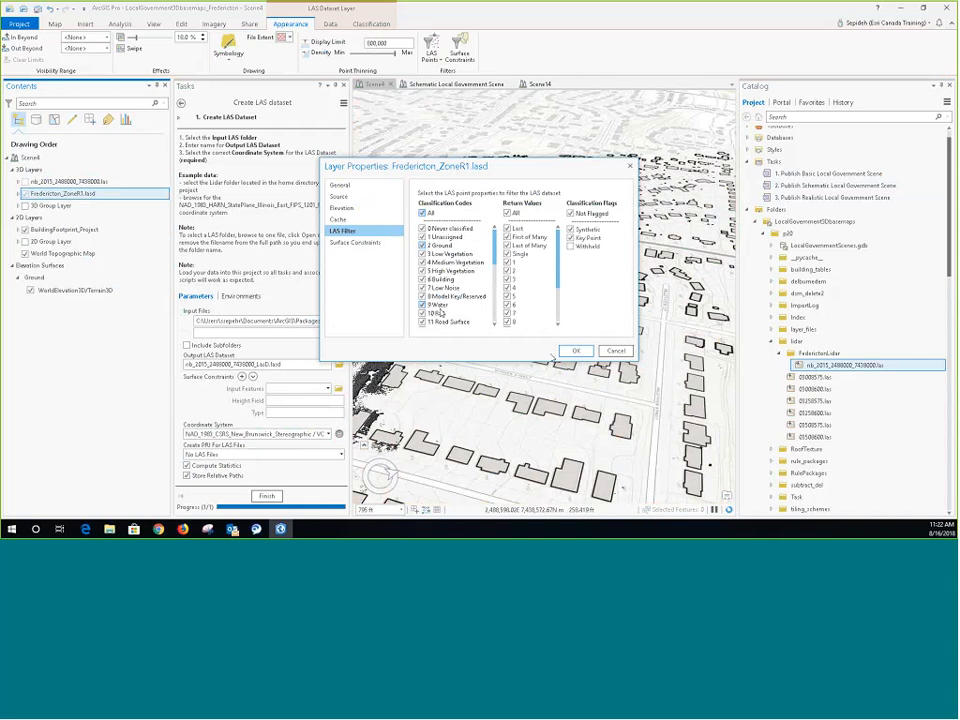
left_click(576, 350)
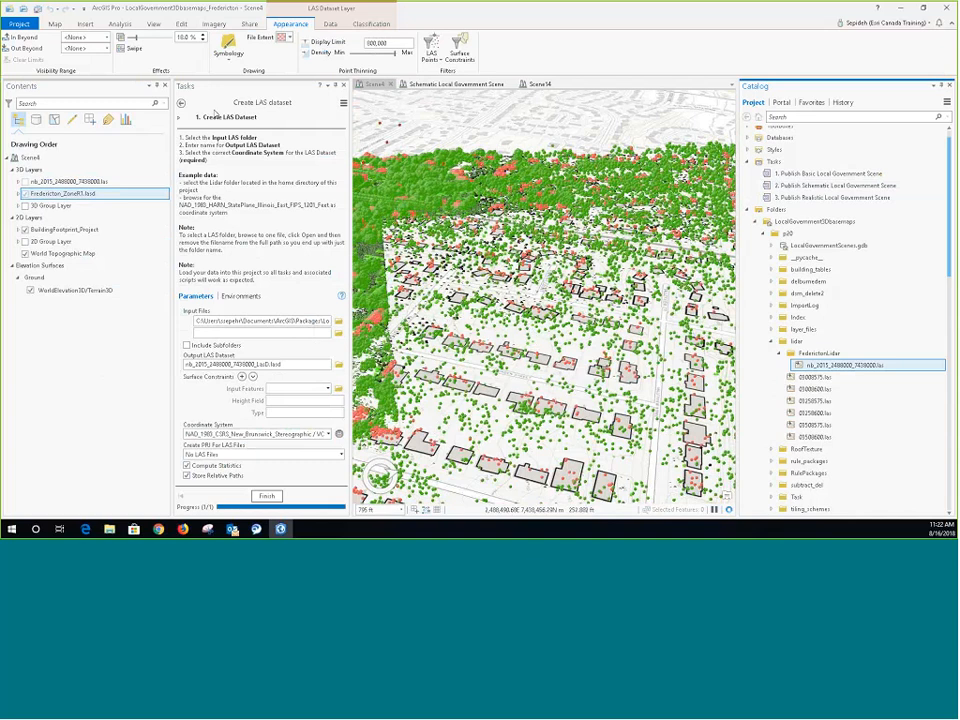
Start the Create Digital Terrain Model task and filter Fredericton_ZoneR1.lasd to the 2 Ground classification code only
left_click(181, 102)
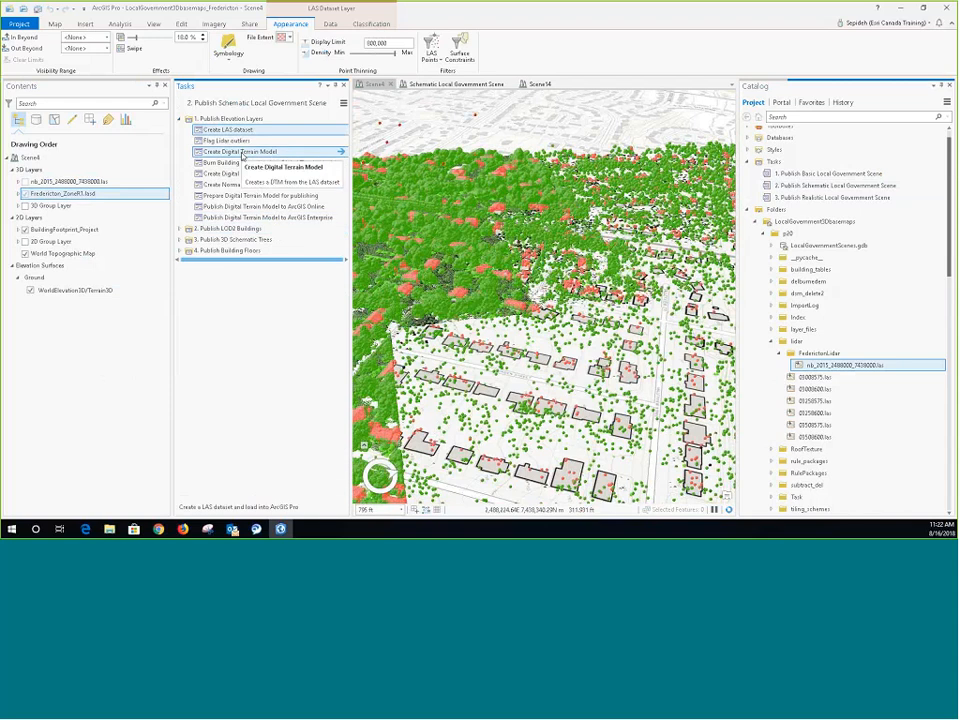
double_click(241, 152)
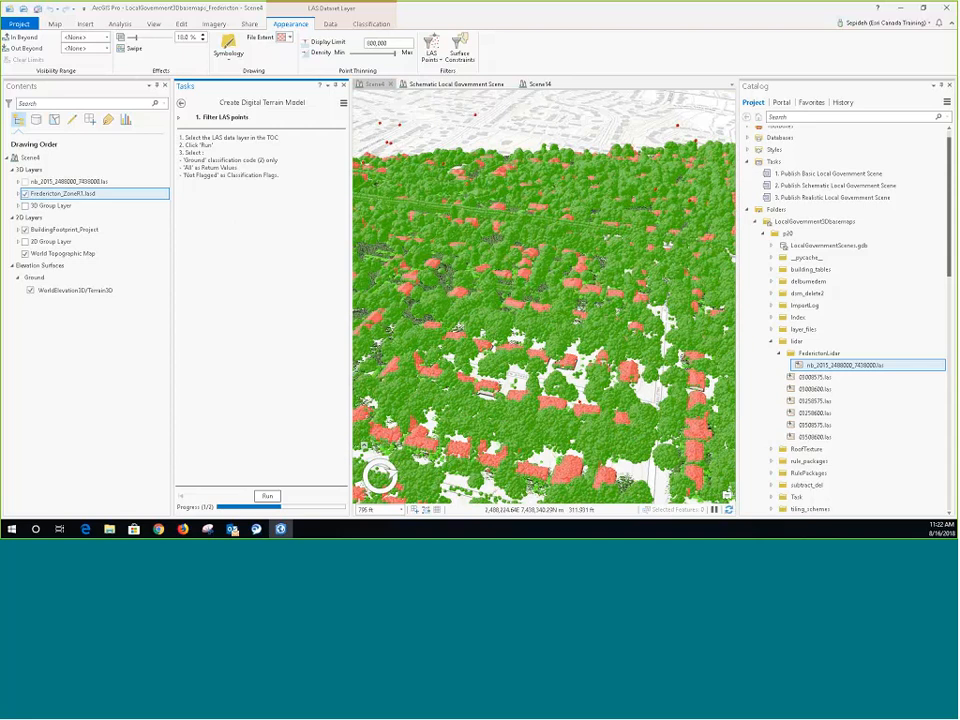
left_click(267, 497)
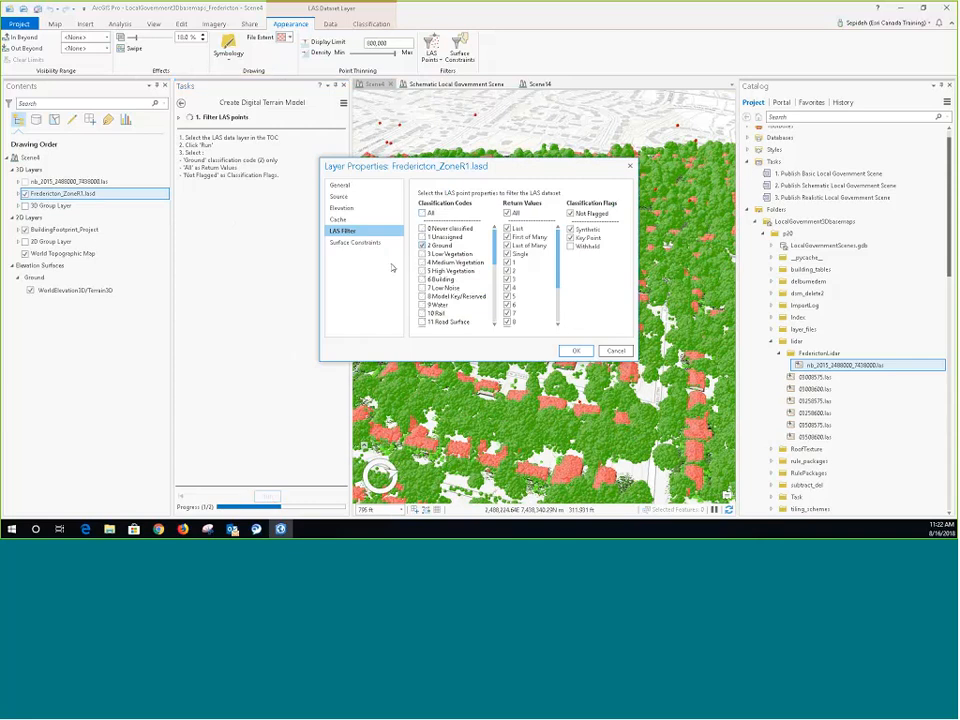
left_click(576, 350)
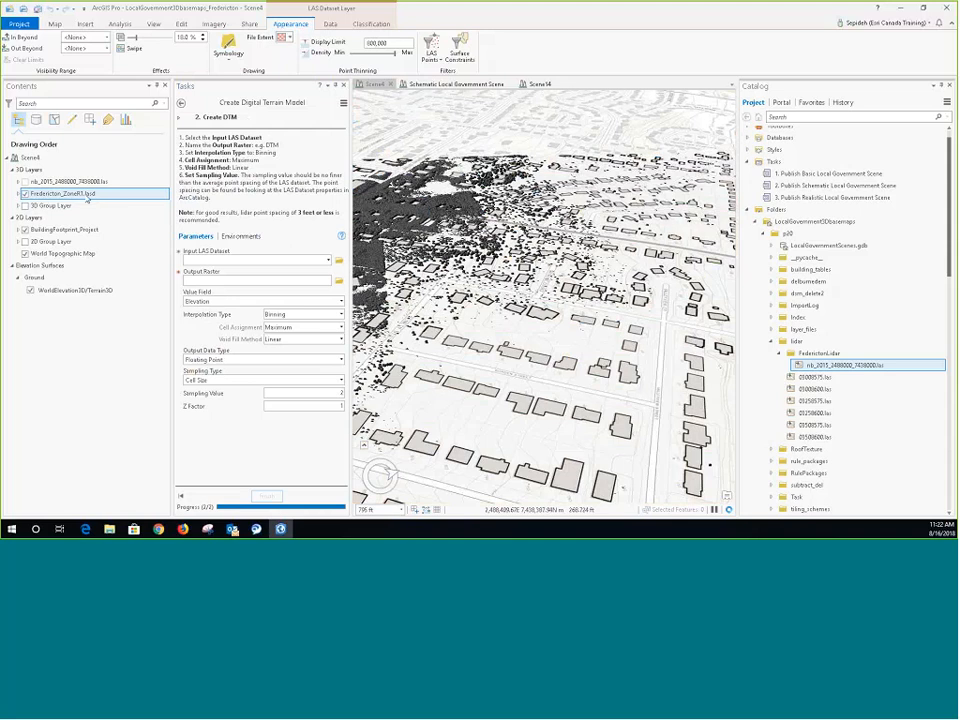
In the Create DTM step, set Fredericton_ZoneR1.lasd as the input LAS dataset and name the output raster dem12 in the p20 folder
left_click_drag(88, 198, 206, 256)
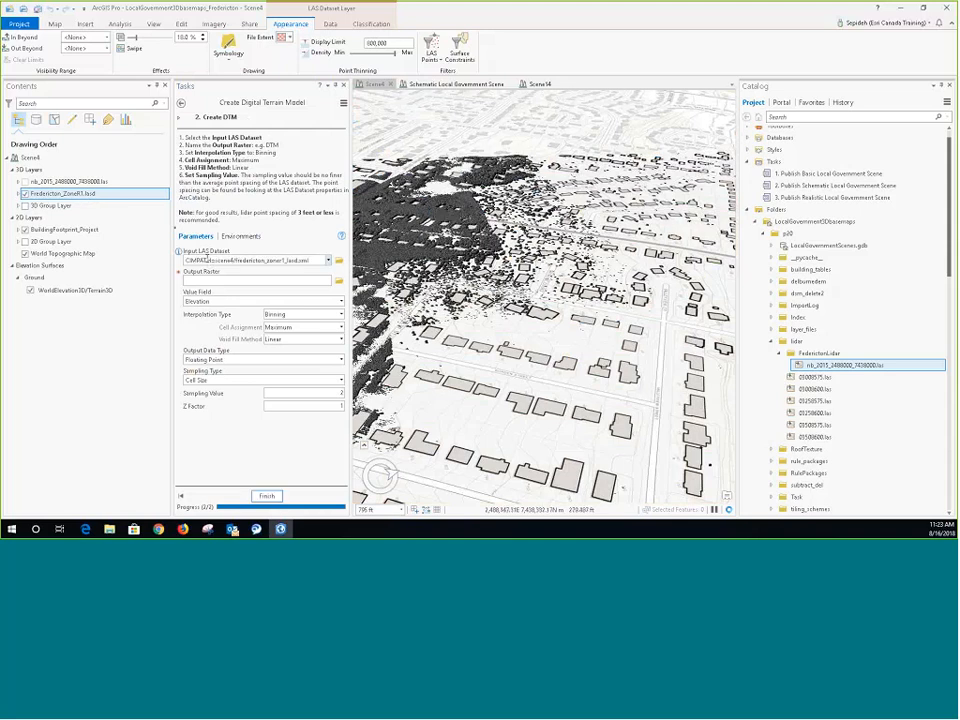
left_click(339, 283)
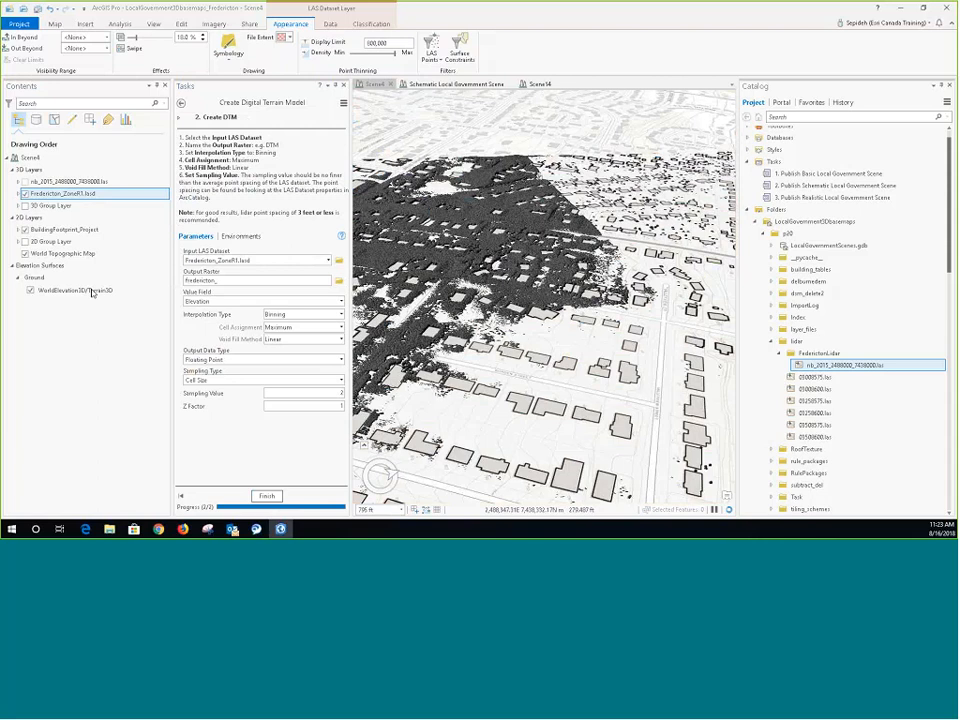
left_click_drag(0, 214, 524, 168)
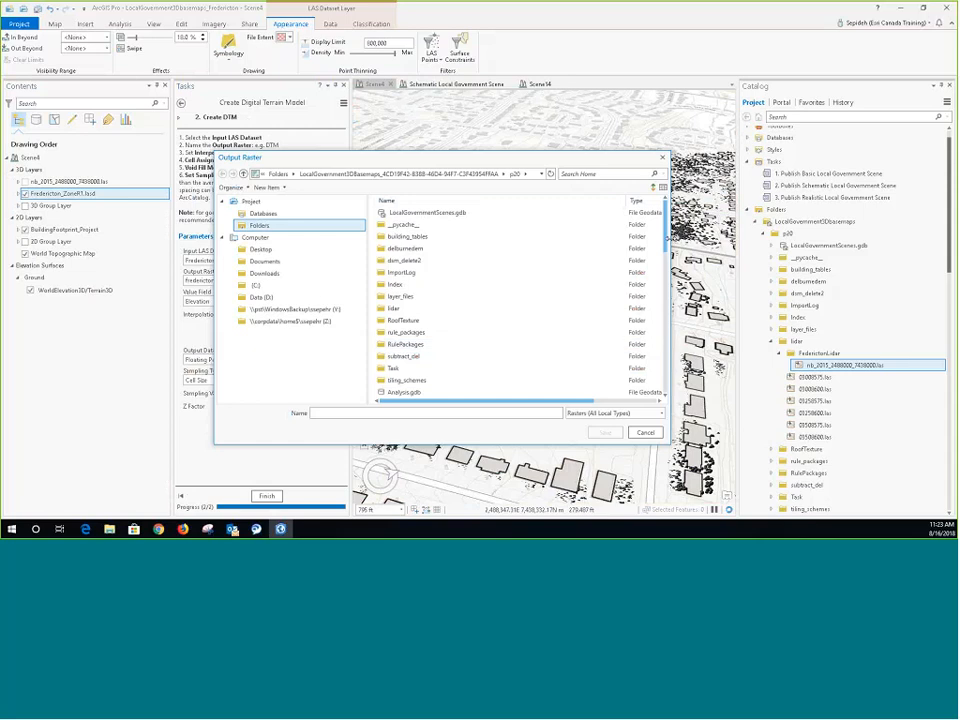
scroll(604, 312, "down", 3)
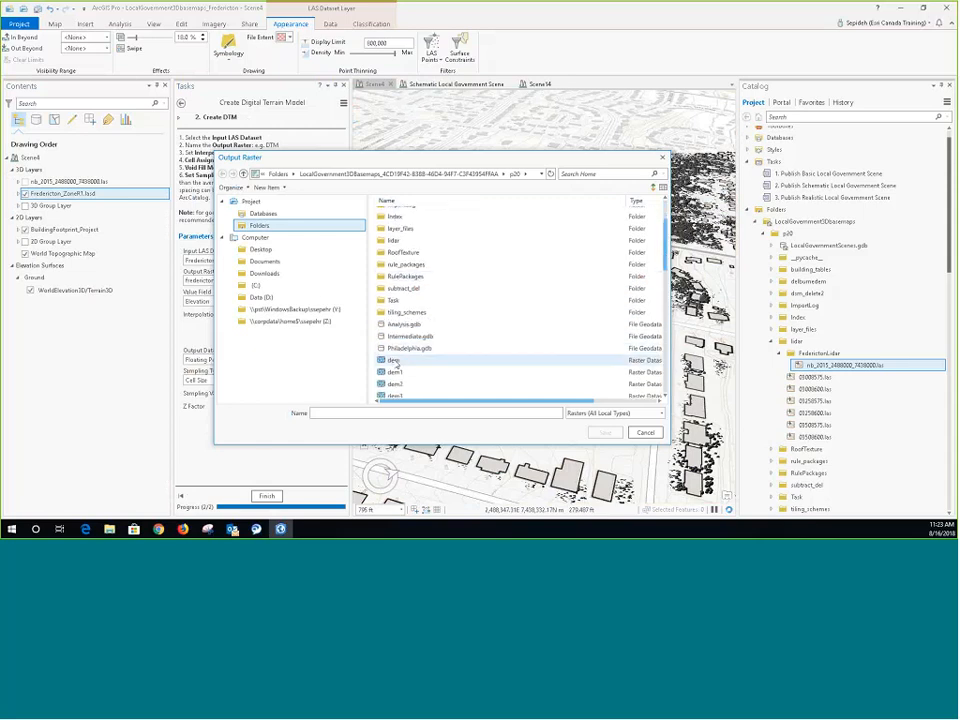
left_click(395, 361)
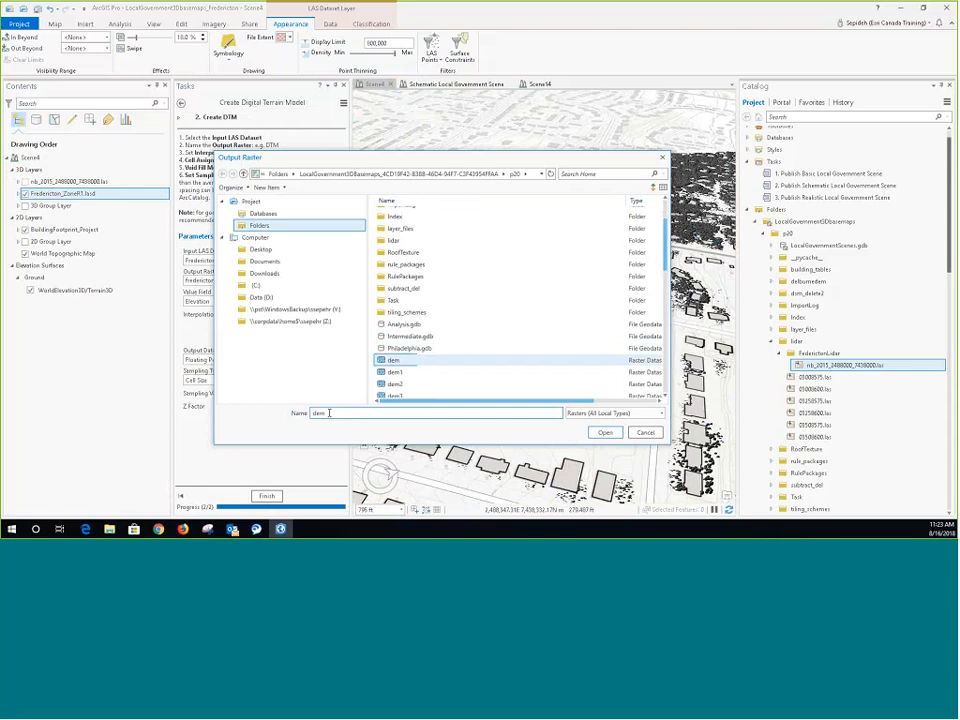
left_click(329, 412)
type("12")
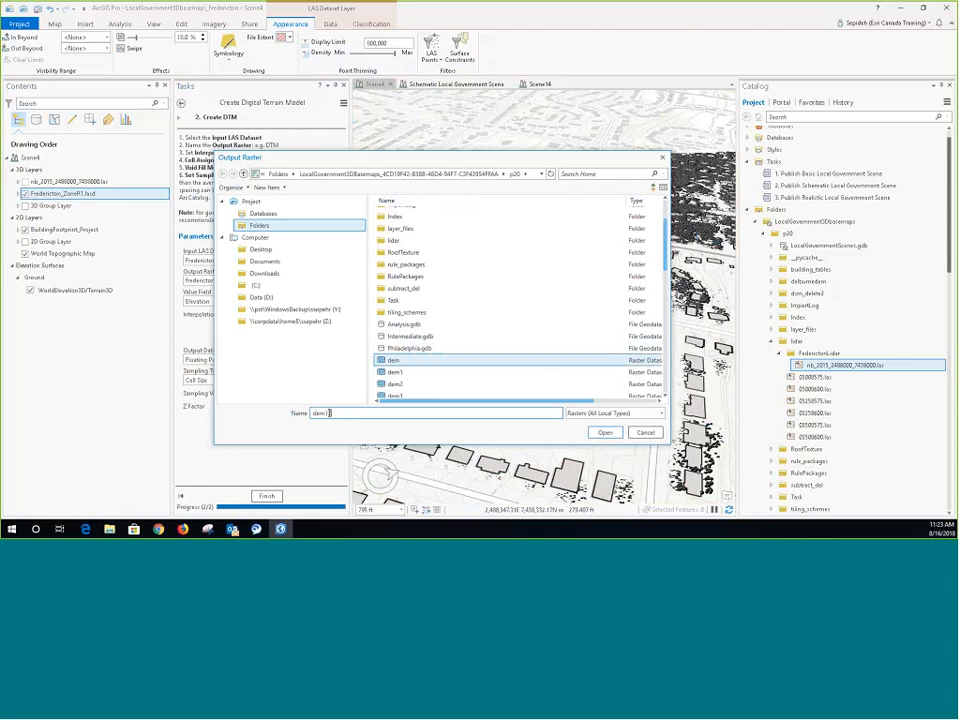
left_click(605, 433)
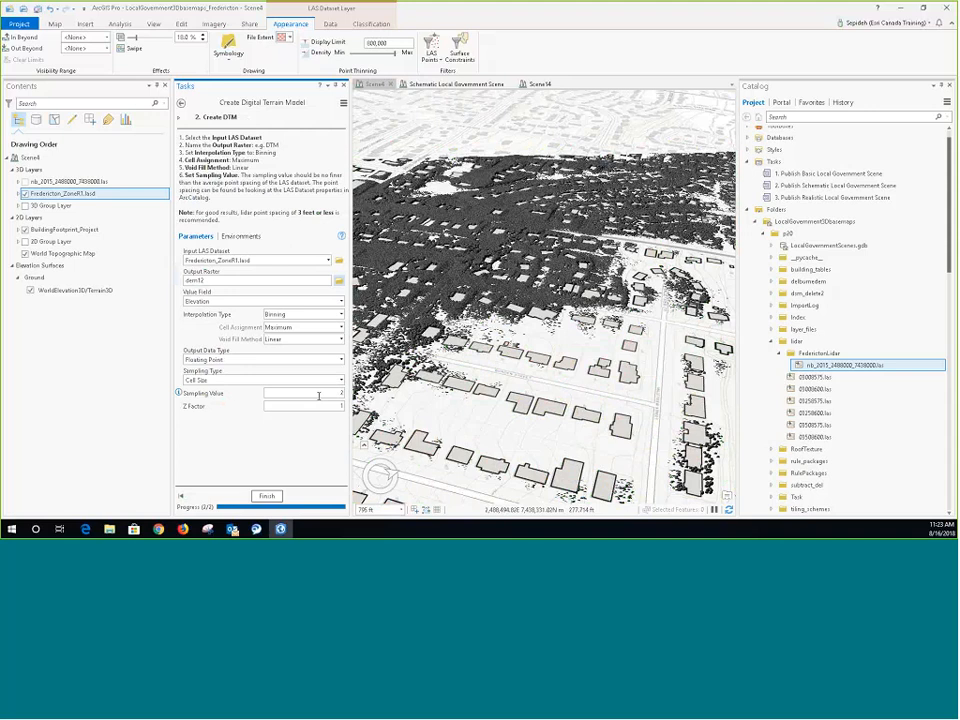
Check the point spacing of nb_2015_2488000_7438000.las in its LAS file properties
right_click(856, 367)
left_click(876, 453)
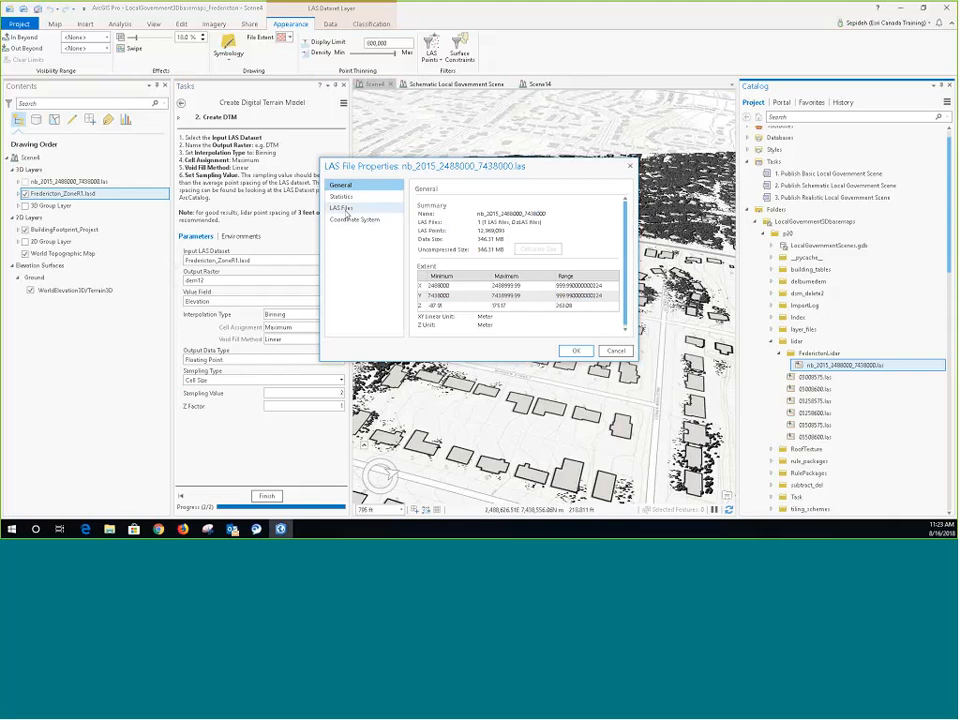
left_click(342, 208)
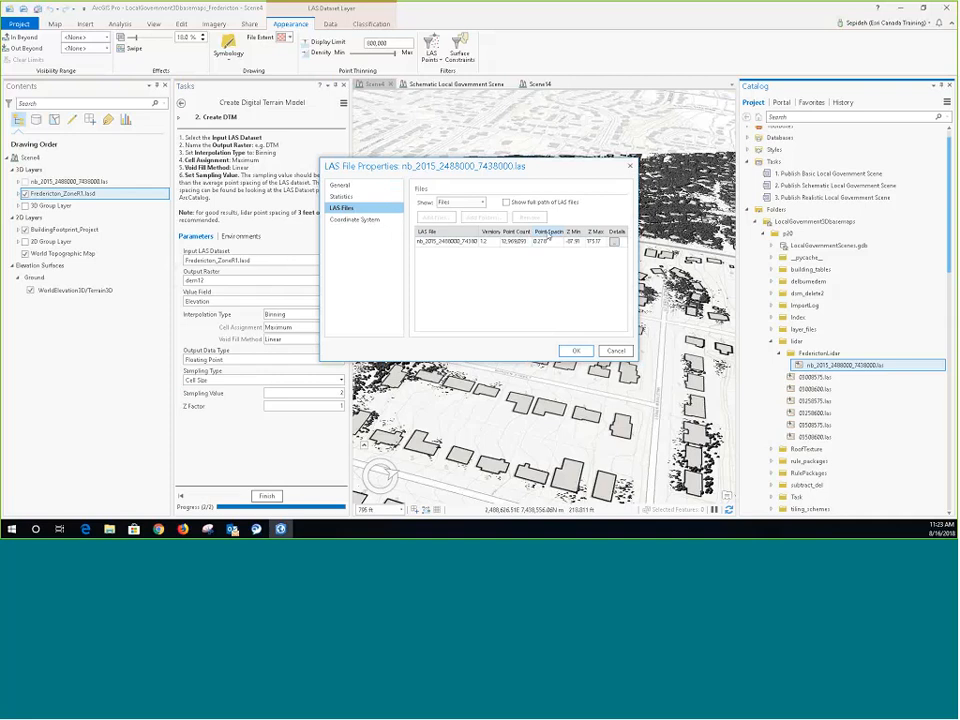
left_click(541, 243)
left_click(576, 352)
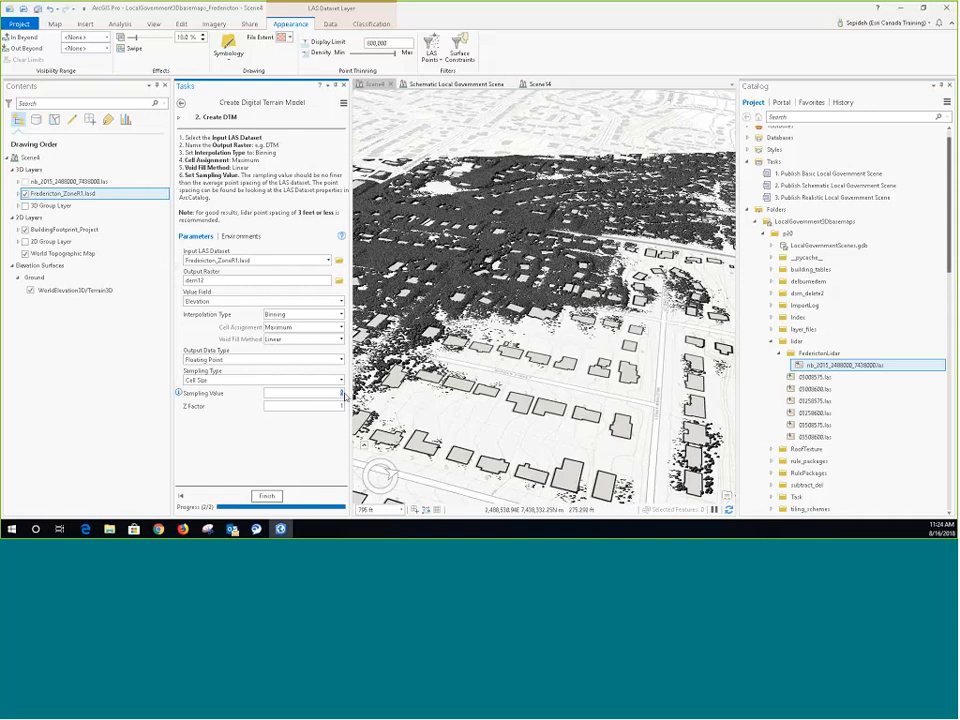
Set the DTM sampling value to 0.4 and run the Create DTM step
left_click(341, 393)
type("0.4")
left_click(265, 497)
Review the parameters of the Burn Building Footprints into Digital Terrain Model task and return to the task list
mouse_move(276, 469)
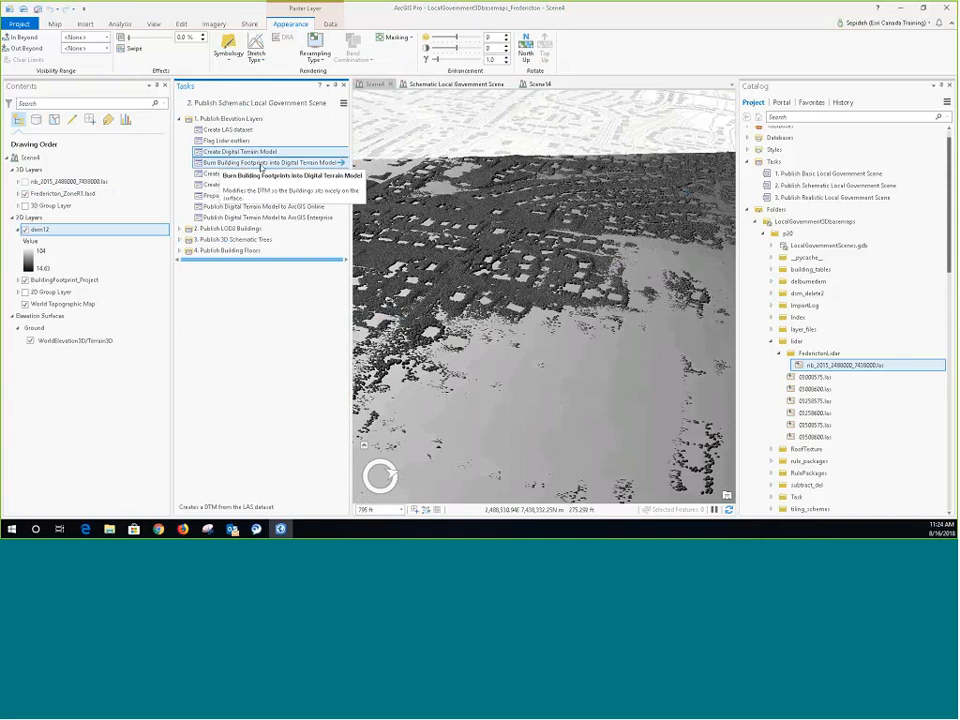
double_click(268, 164)
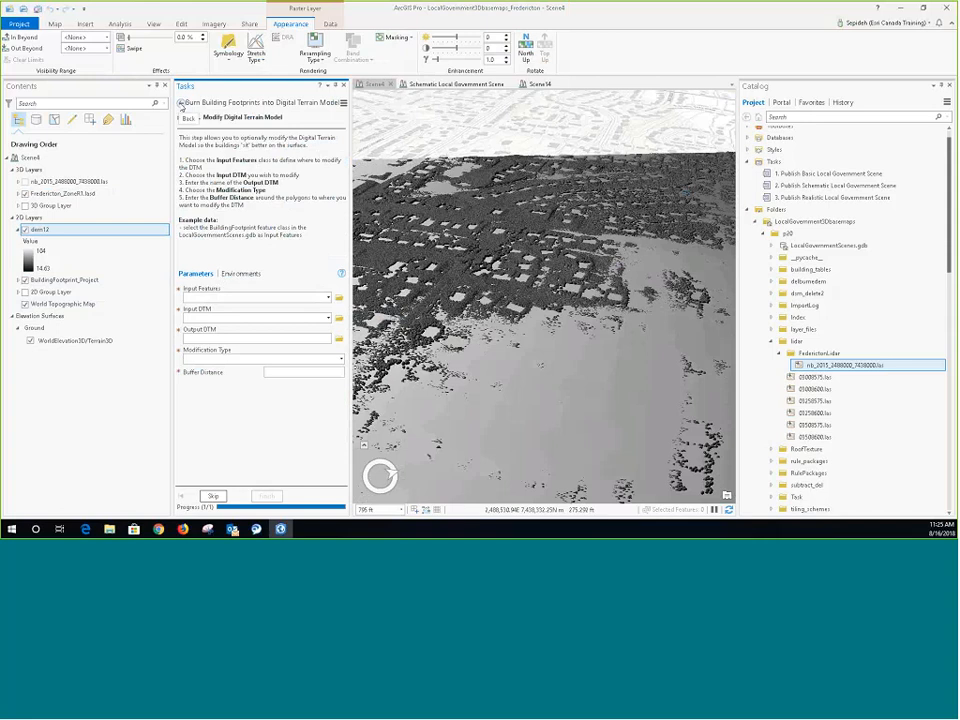
left_click(182, 103)
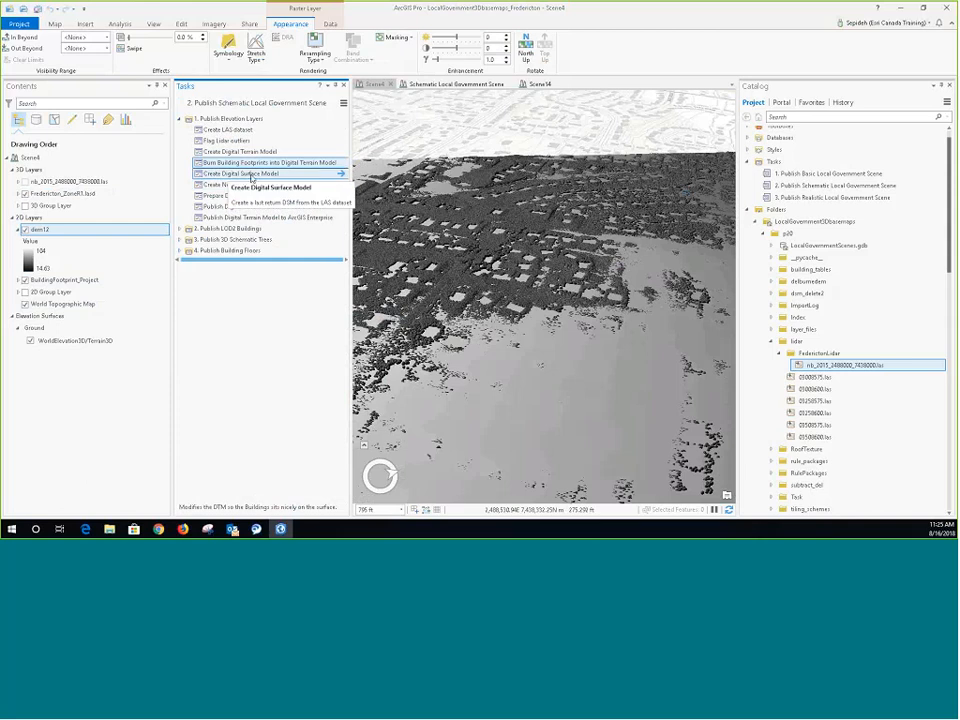
Start the Create Digital Surface Model task and filter Fredericton_ZoneR1.lasd to all classification codes except Medium Vegetation and High Vegetation
double_click(251, 175)
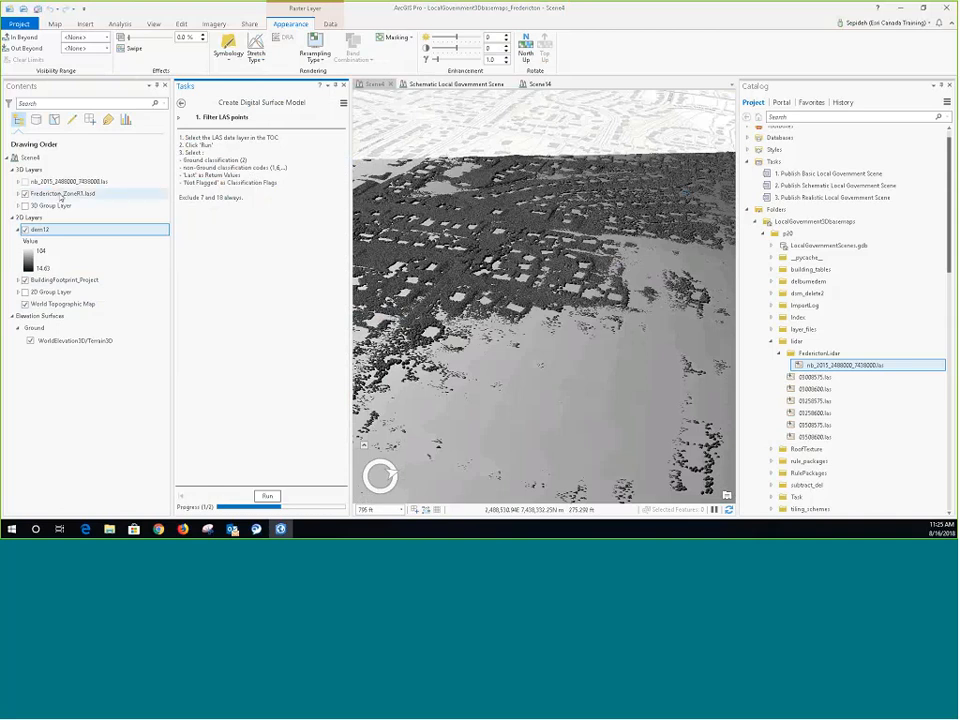
left_click(62, 194)
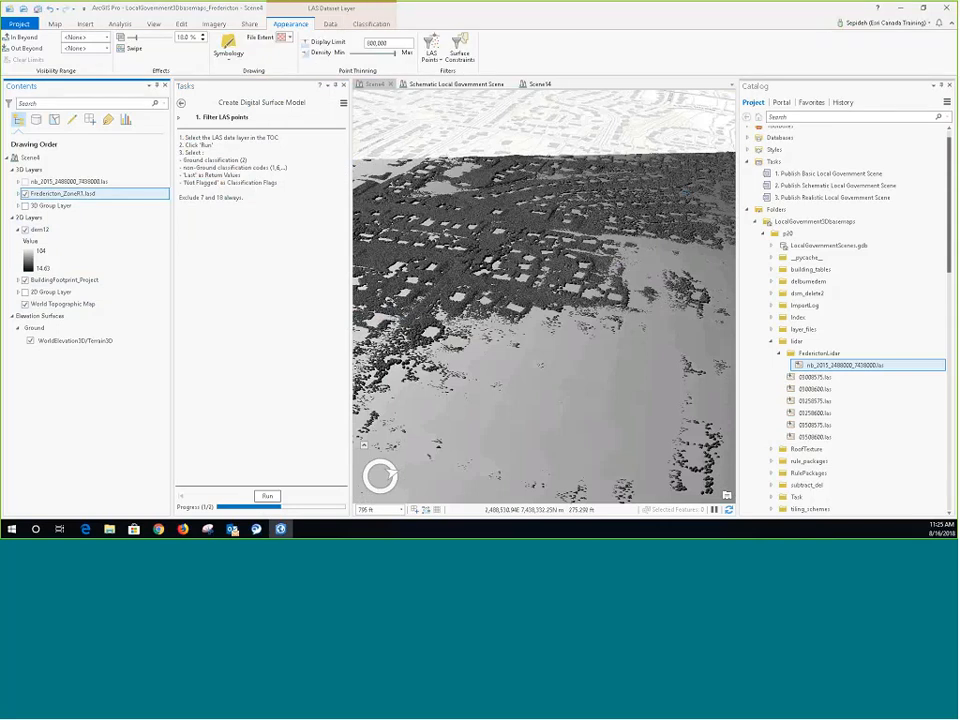
left_click(267, 496)
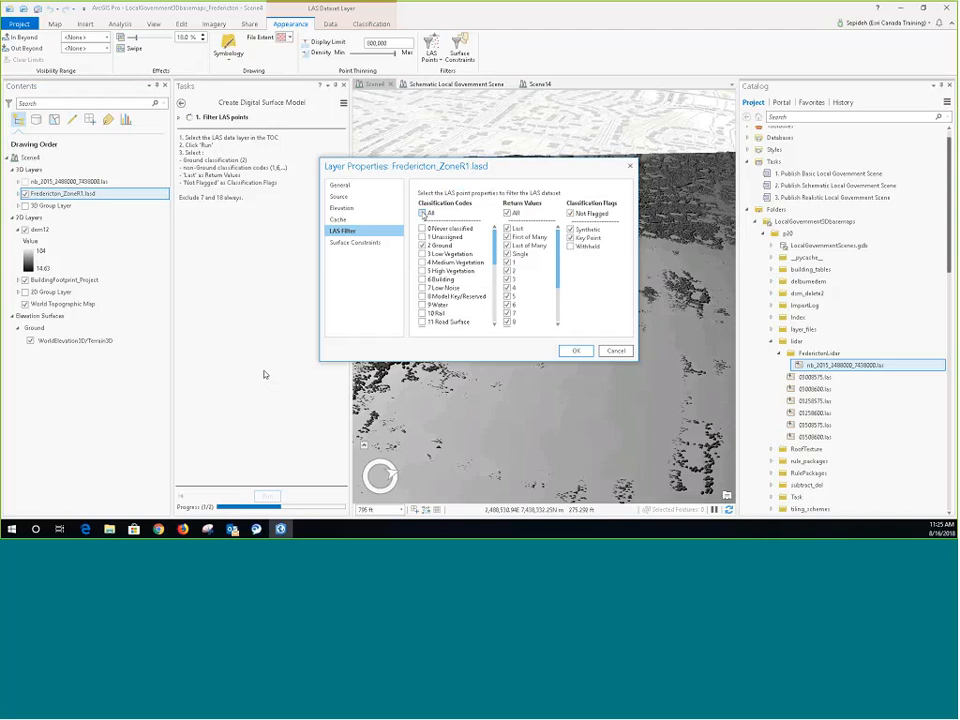
left_click(422, 213)
left_click(423, 262)
left_click(423, 270)
left_click(575, 350)
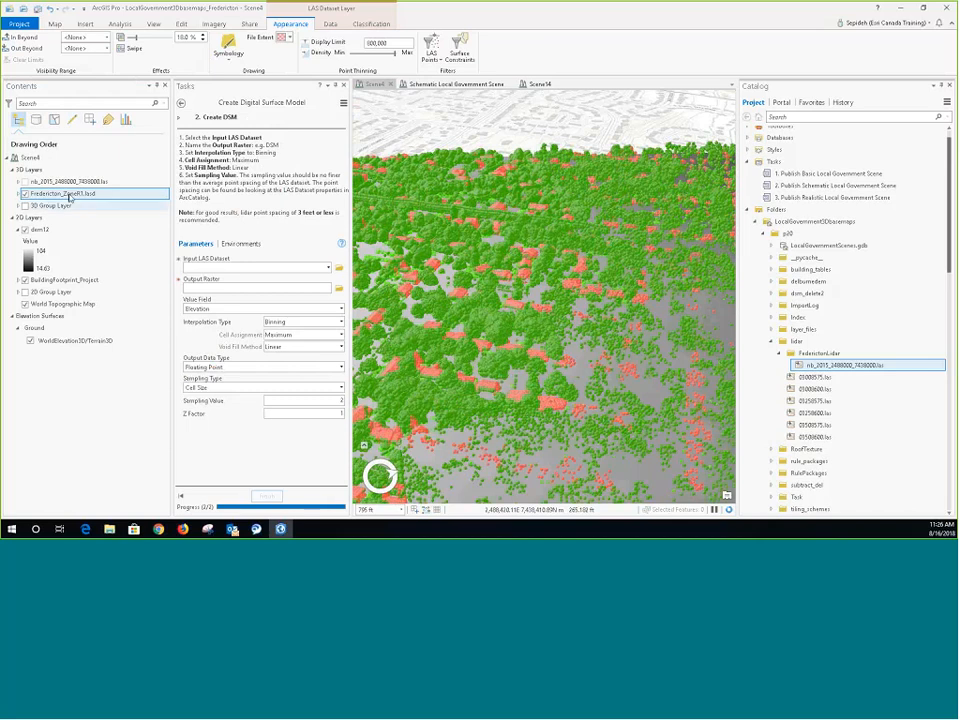
In the Create DSM step, set Fredericton_ZoneR1.lasd as the input LAS dataset and name the output raster dsm12 in the p20 folder
left_click_drag(108, 210, 205, 269)
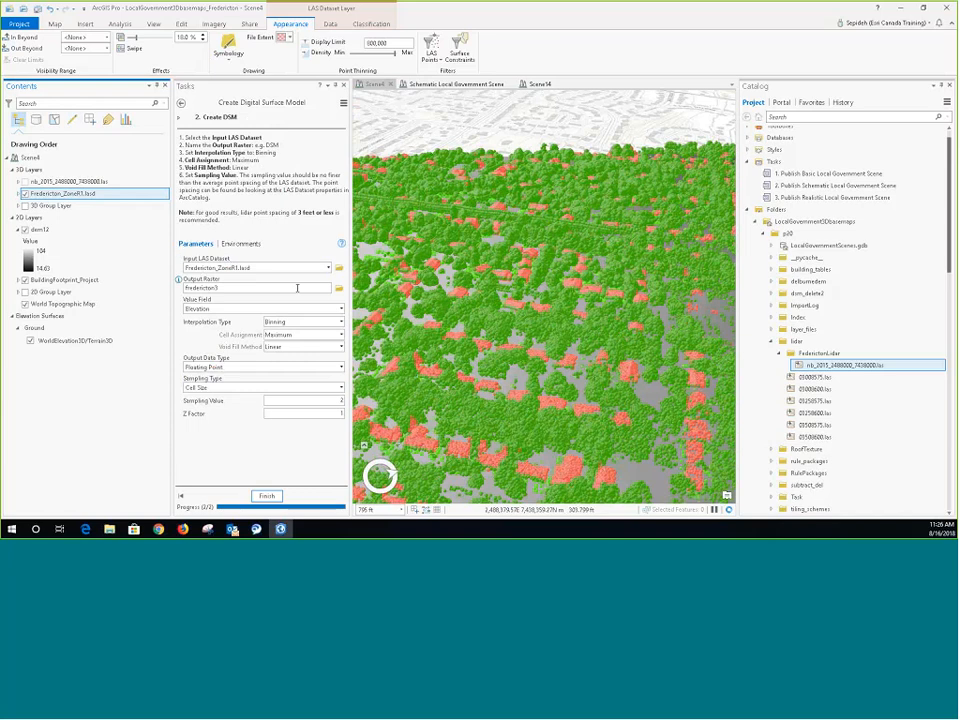
left_click(339, 288)
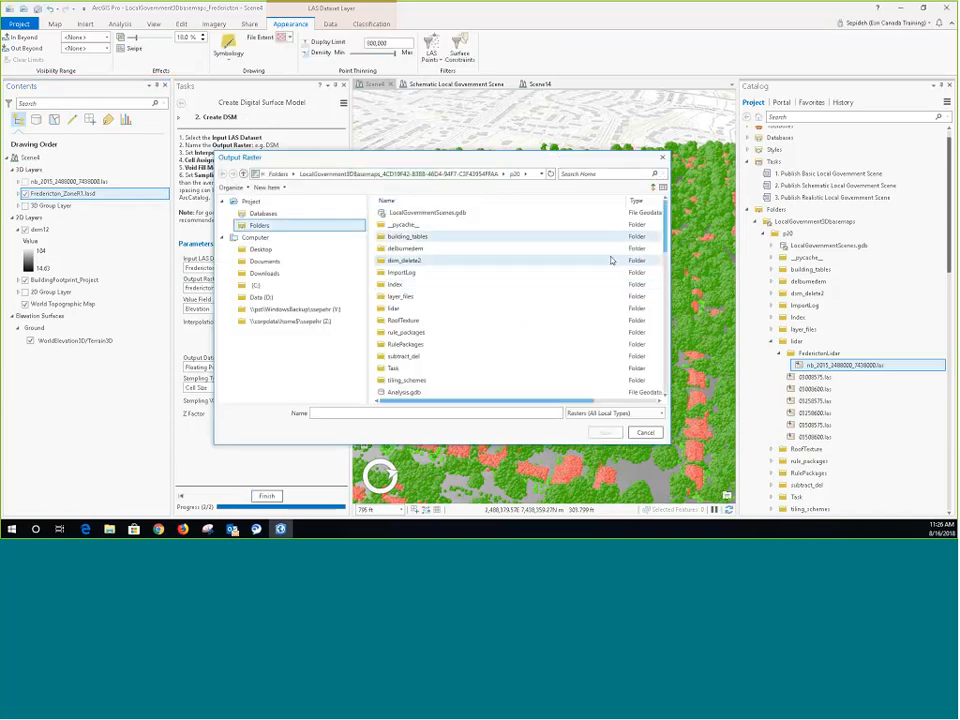
left_click_drag(664, 237, 665, 253)
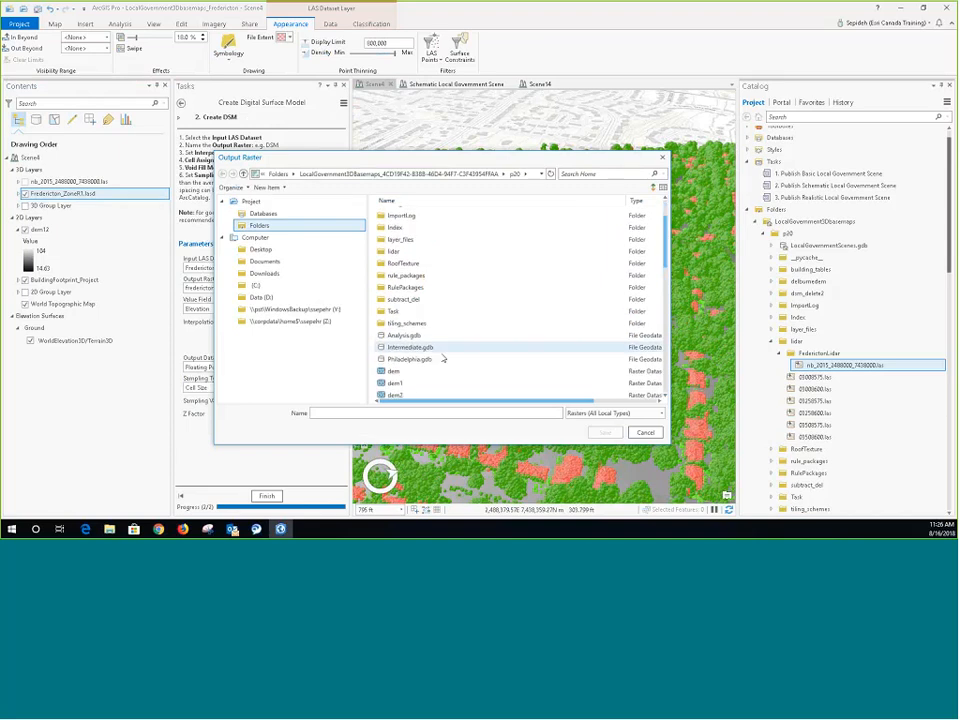
left_click(396, 371)
left_click_drag(338, 414, 307, 418)
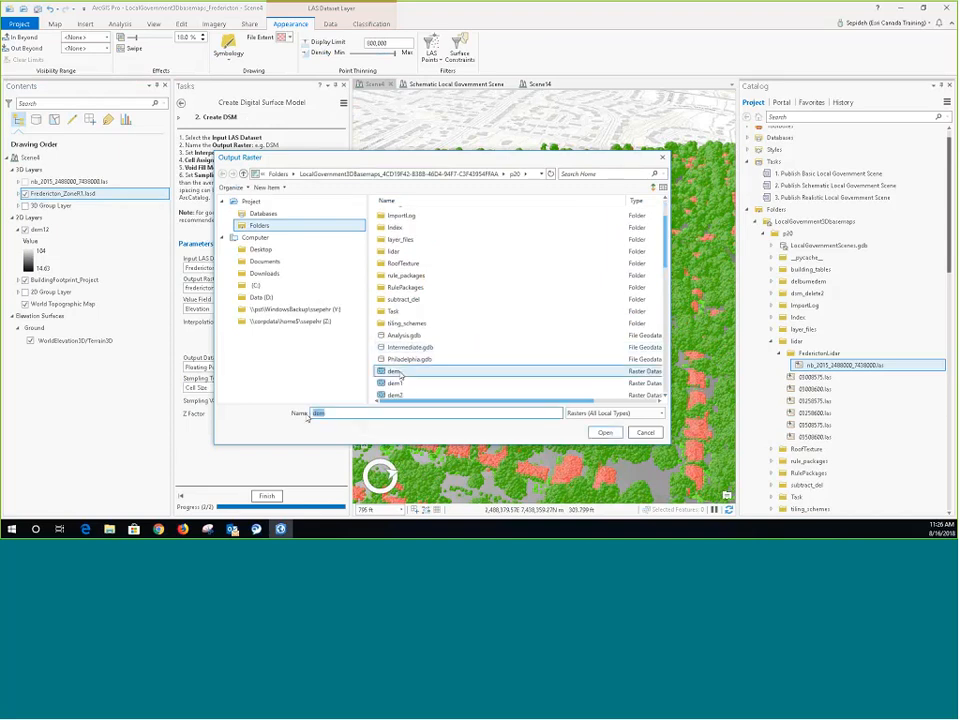
type("DS")
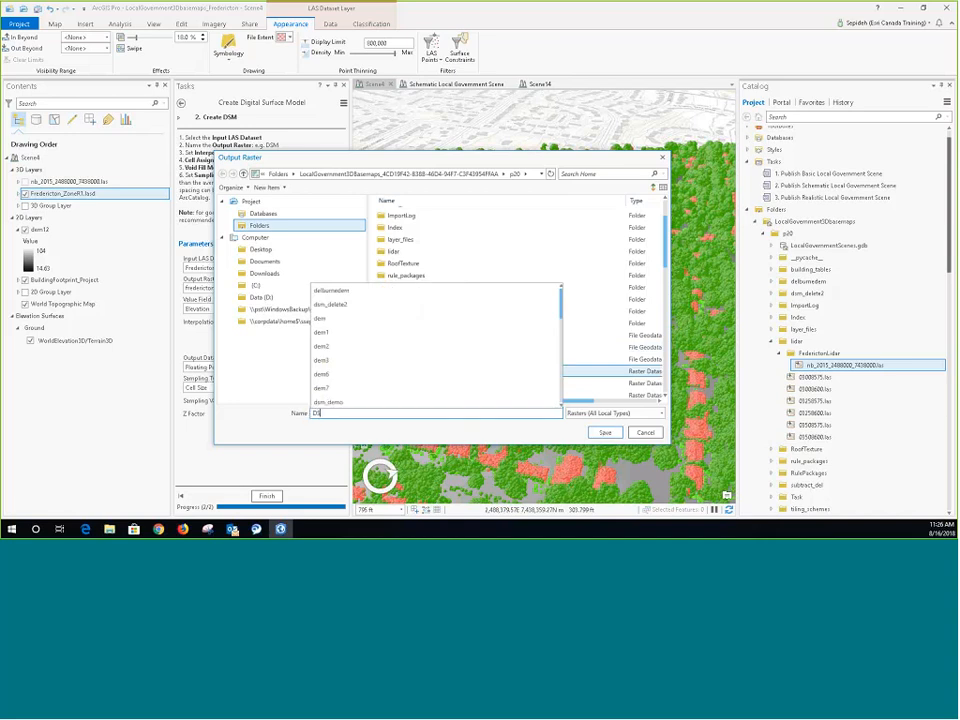
type("M12")
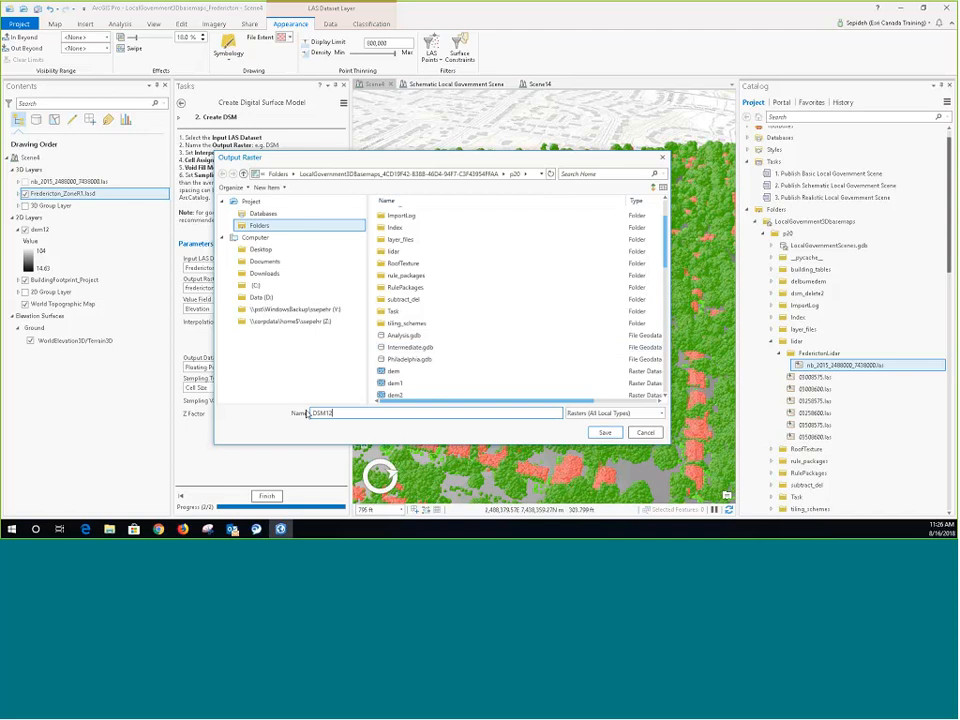
left_click_drag(326, 413, 307, 415)
type("dsm")
left_click(605, 433)
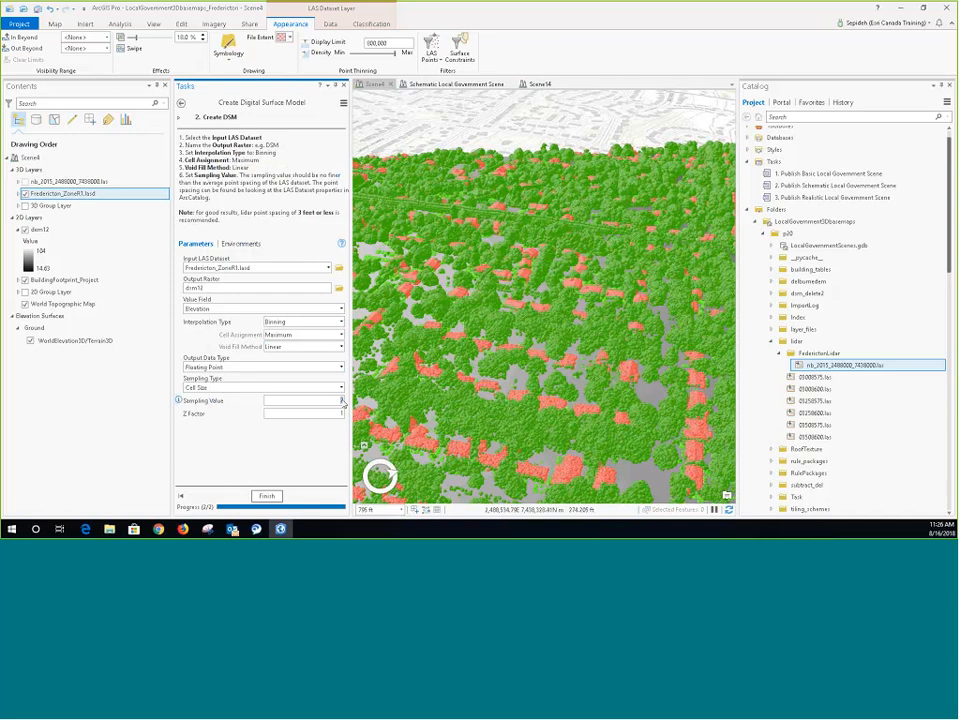
Set the DSM sampling value to 0.4 and run the Create DSM step
type("0.4")
key("Tab")
left_click(267, 496)
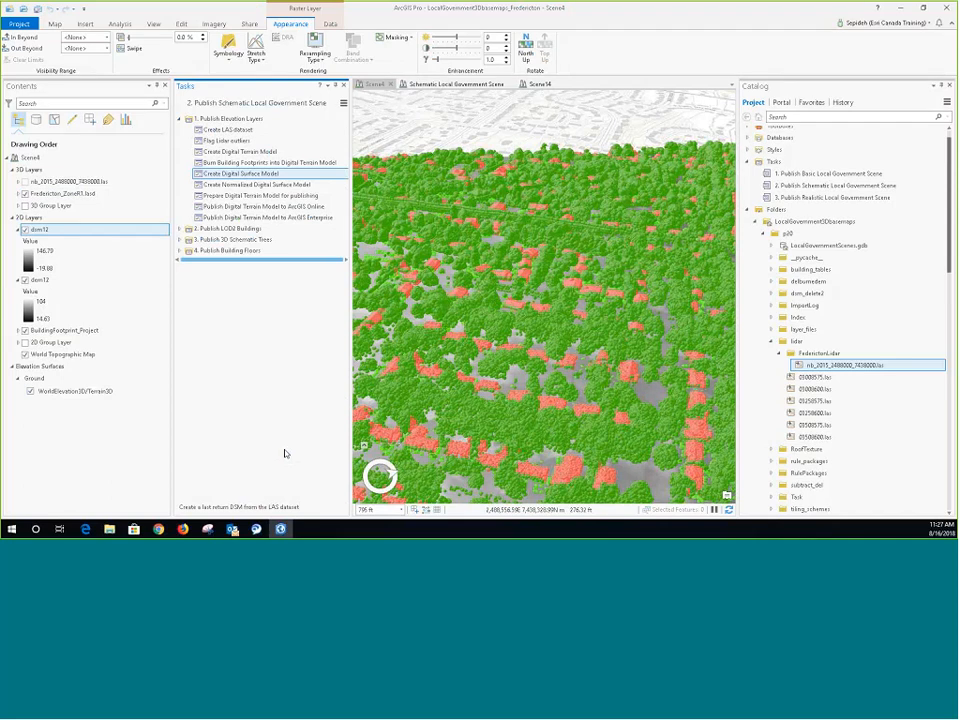
Start the Create Normalized Digital Surface Model task with dsm12 as the first input raster and dem12 as the second
double_click(248, 186)
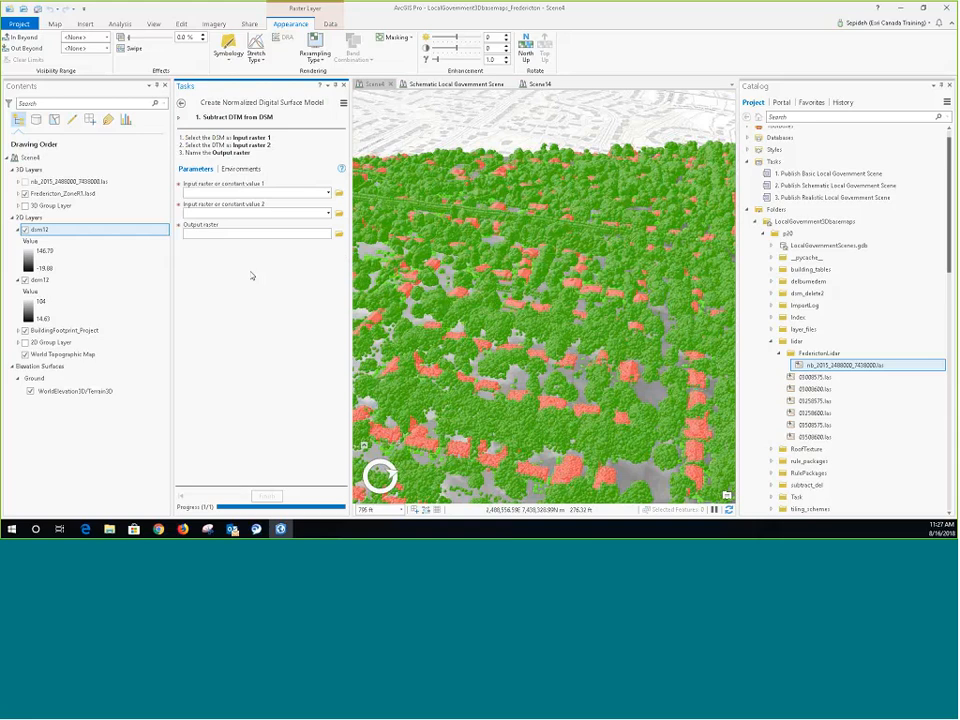
mouse_move(342, 171)
left_click_drag(40, 230, 202, 193)
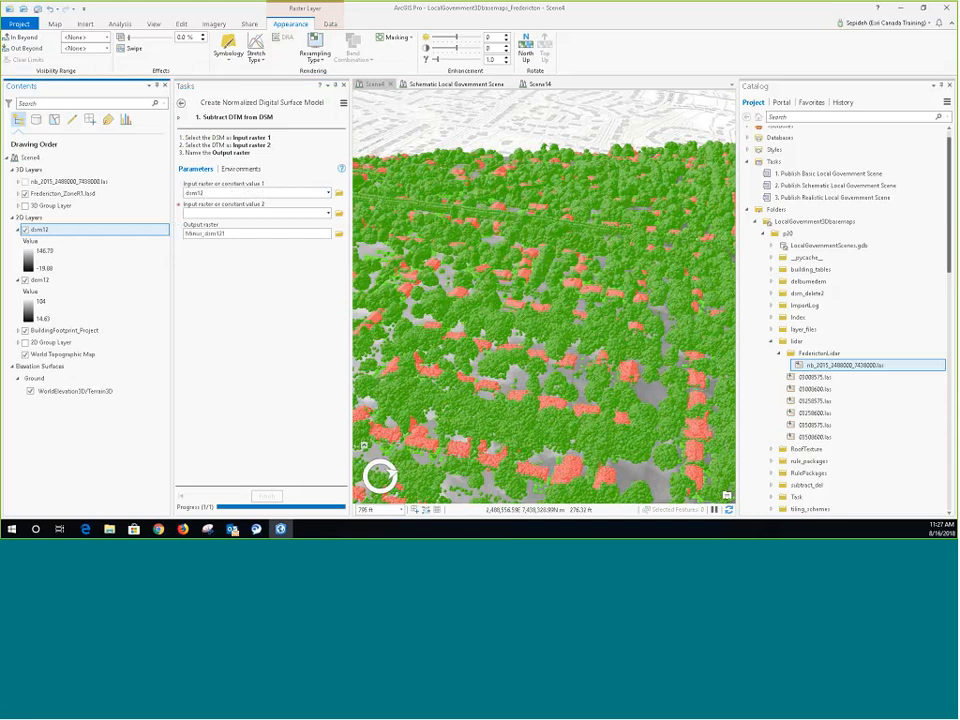
left_click_drag(40, 280, 200, 213)
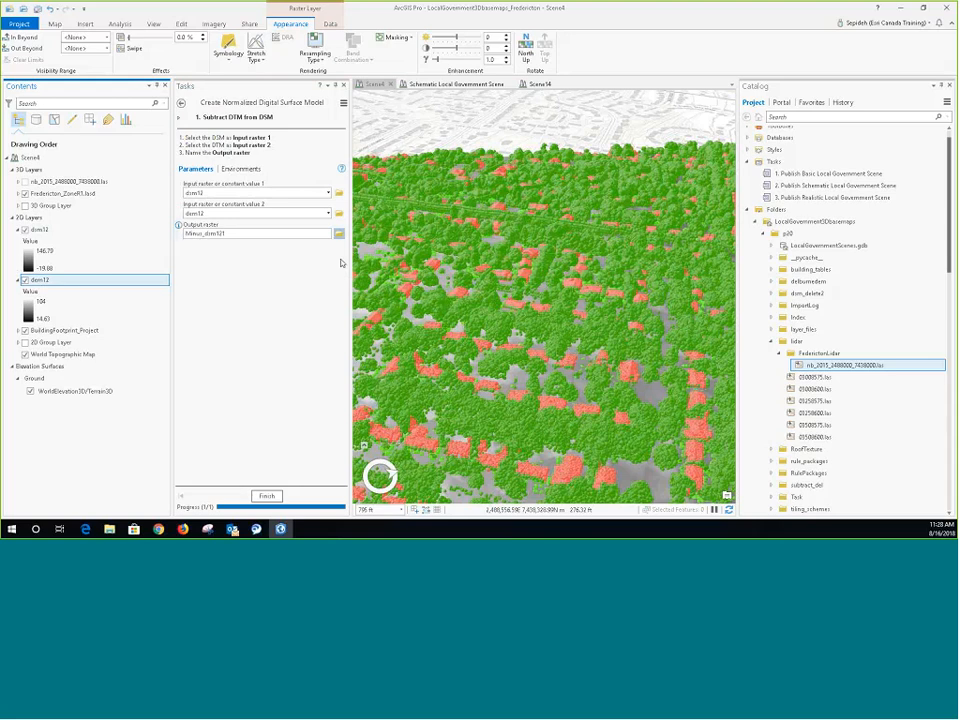
Name the output raster minus1 in the p20 folder and run the Subtract DTM from DSM step
left_click(338, 233)
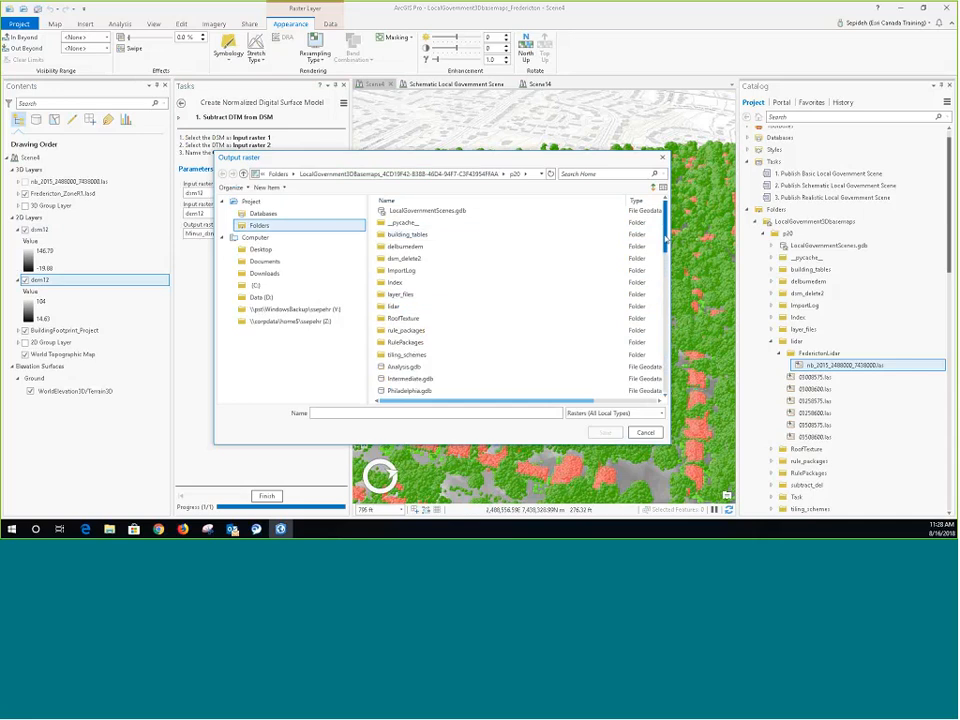
scroll(620, 290, "down", 2)
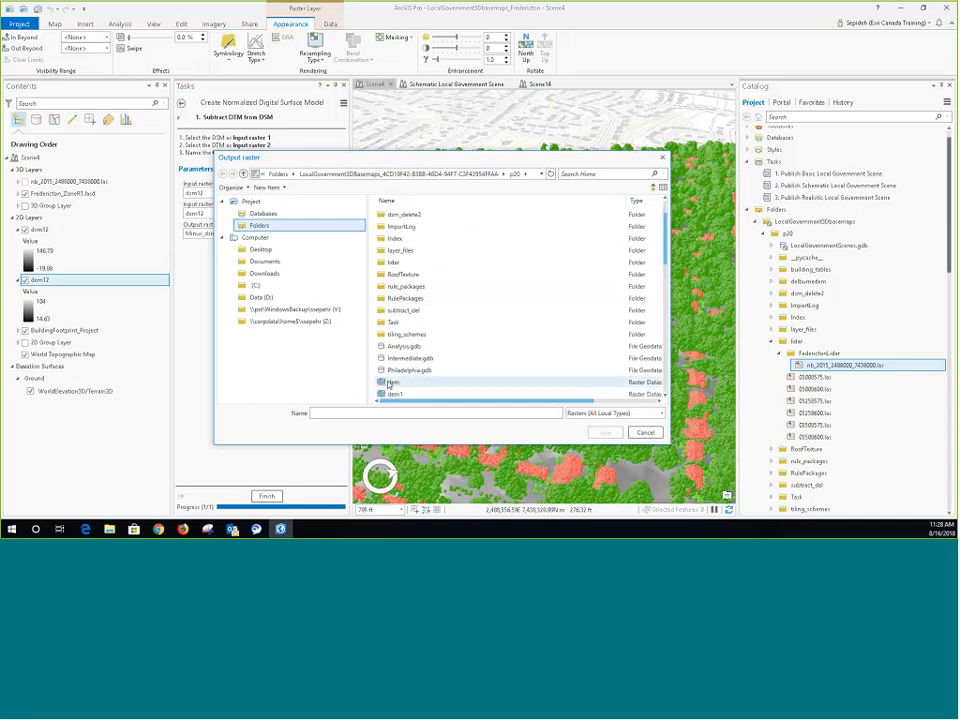
left_click(390, 383)
left_click_drag(334, 412, 288, 408)
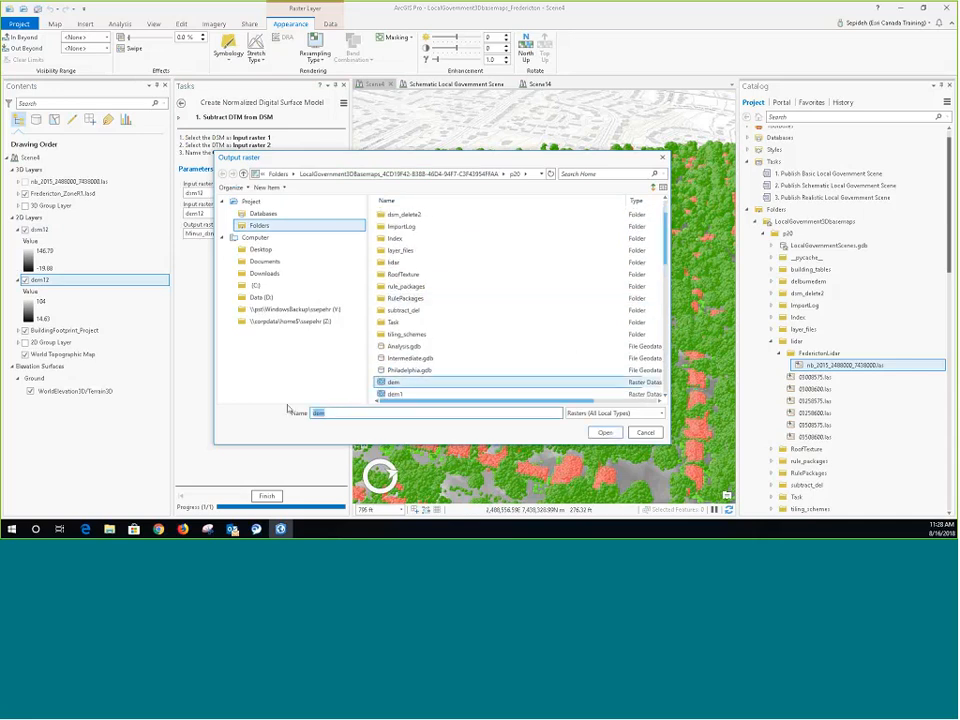
type("Minu")
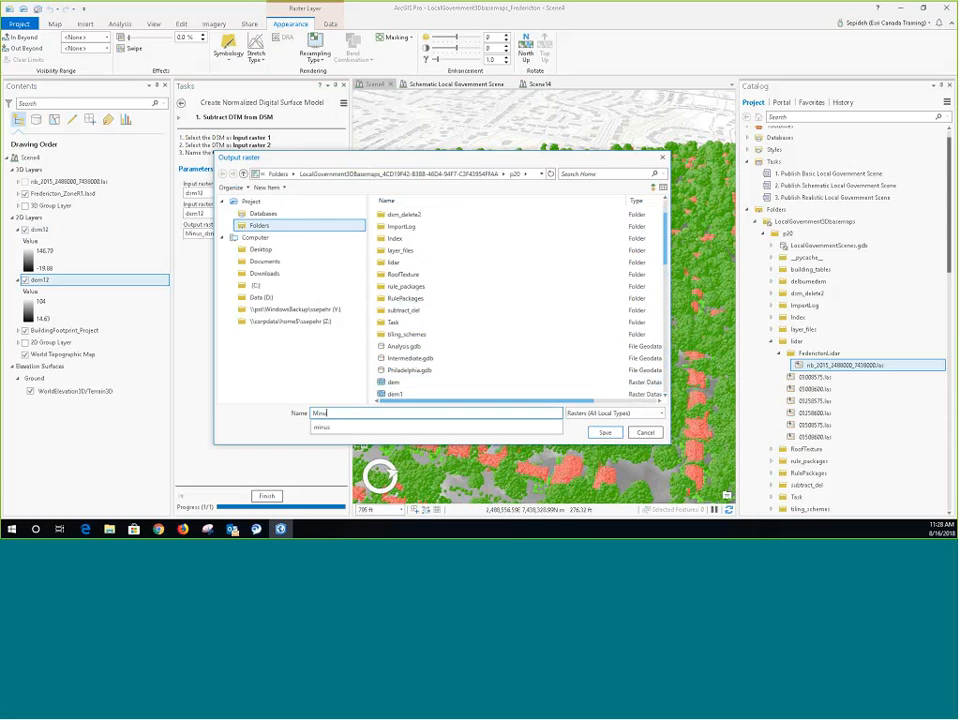
type("s1")
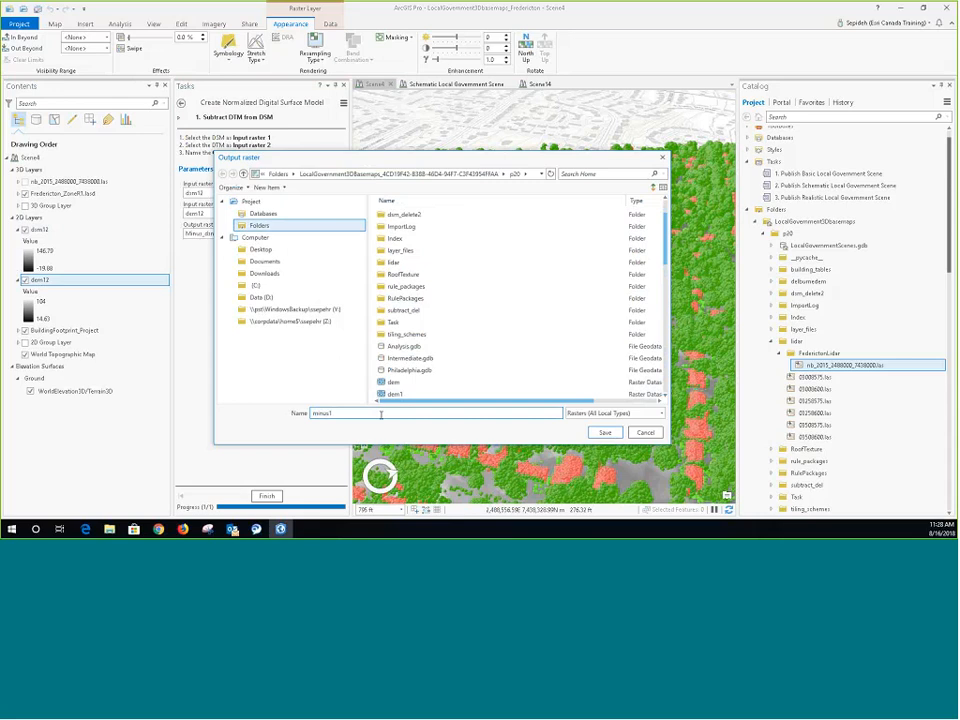
left_click(604, 432)
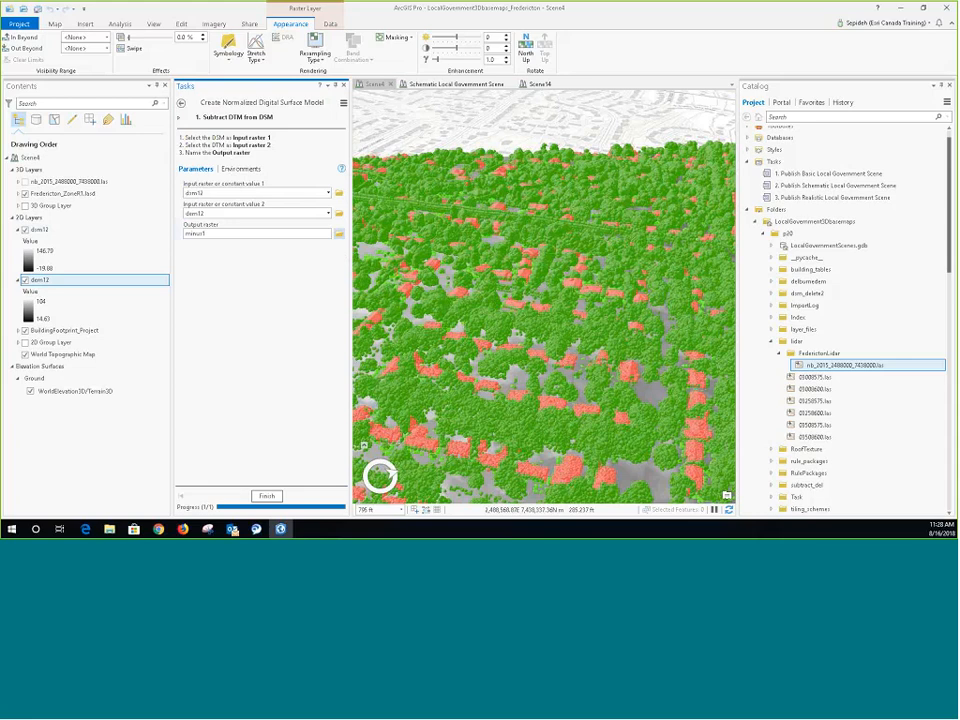
left_click(267, 497)
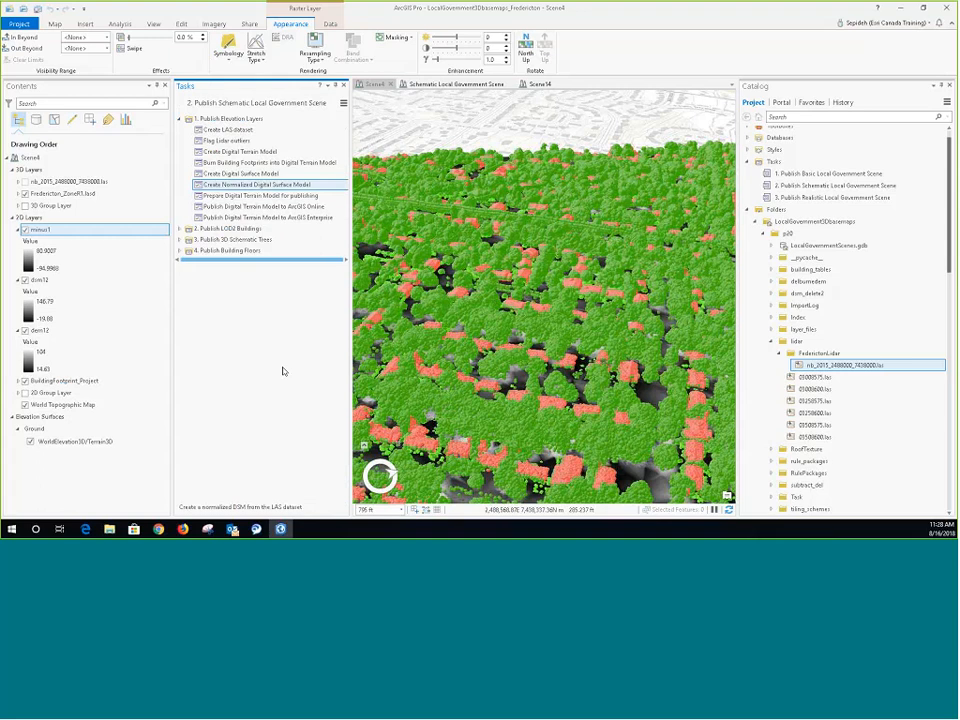
Start the Calculate Building Roof Form task from Publish LOD2 Buildings and set BuildingFootprint_Project as the Buildings input
left_click(180, 229)
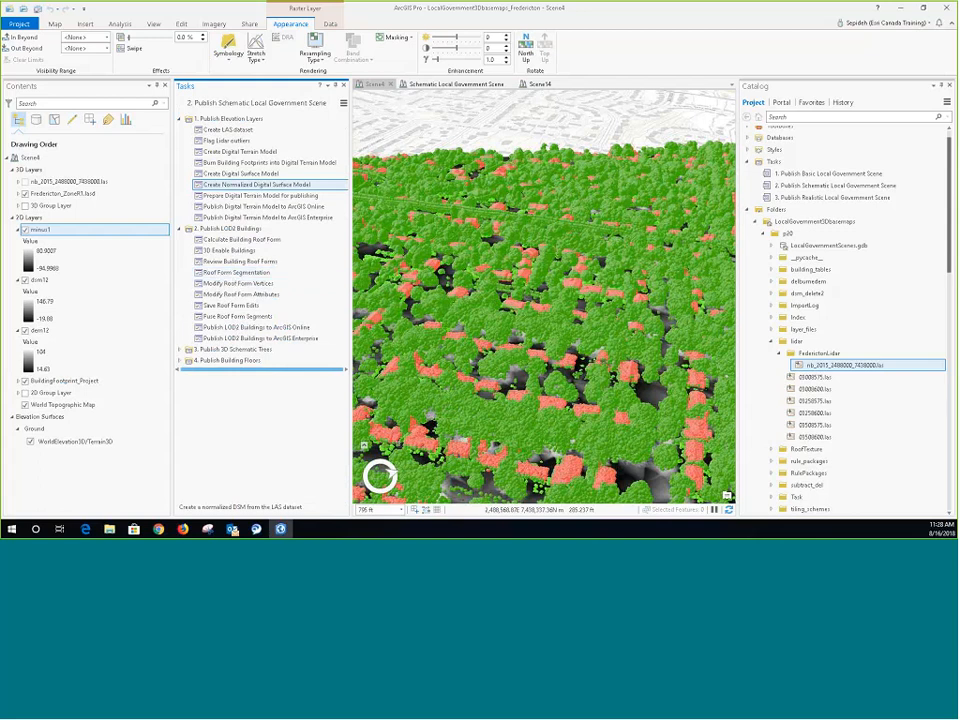
double_click(239, 240)
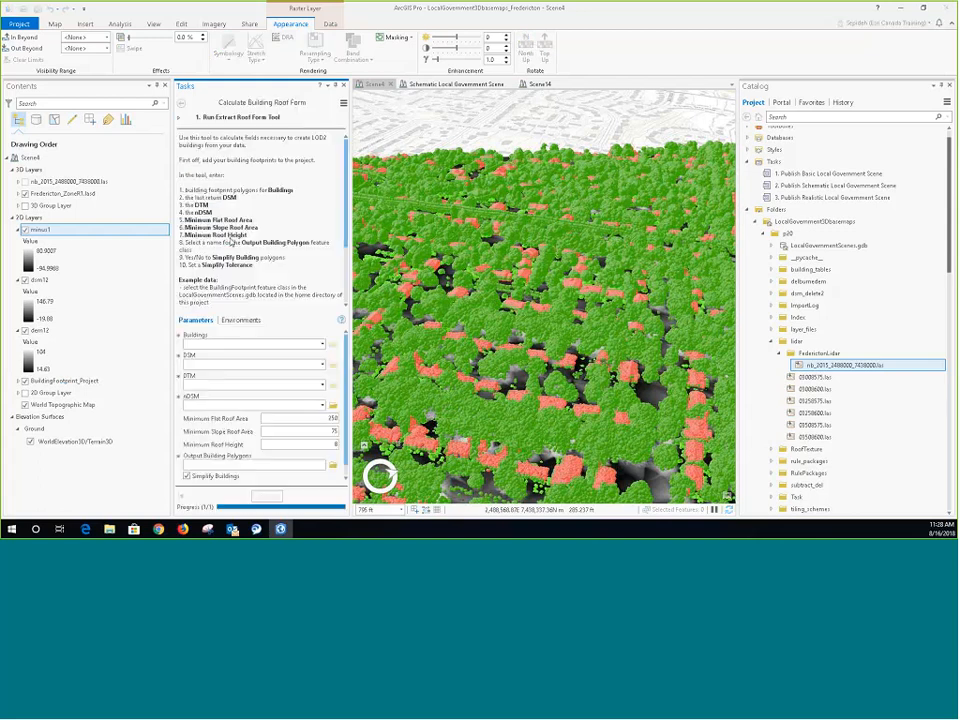
scroll(232, 242, "down", 2)
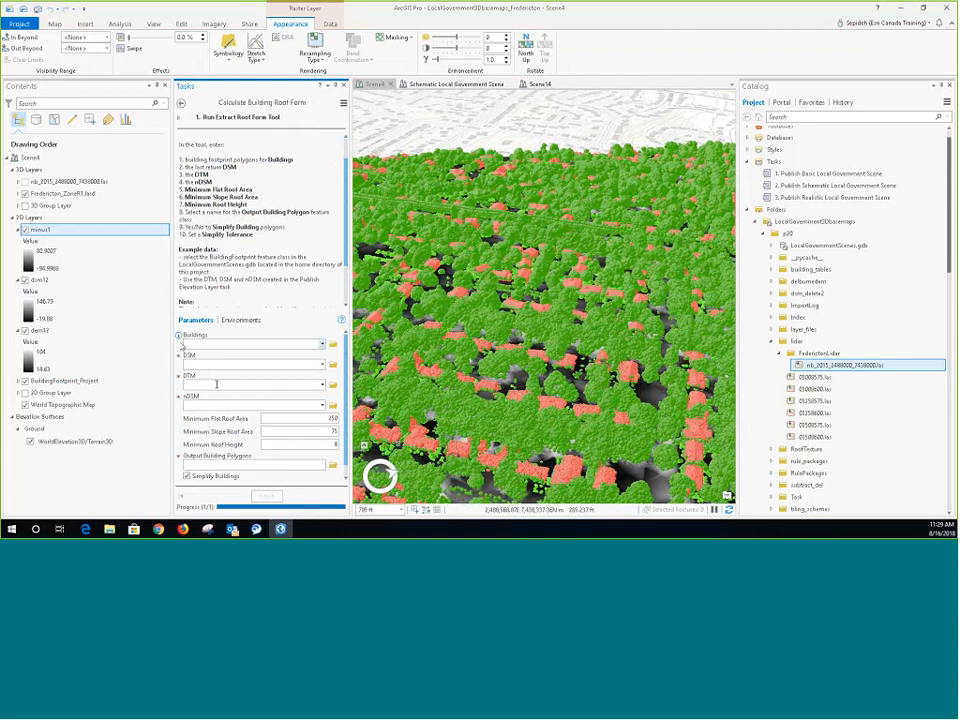
left_click(60, 382)
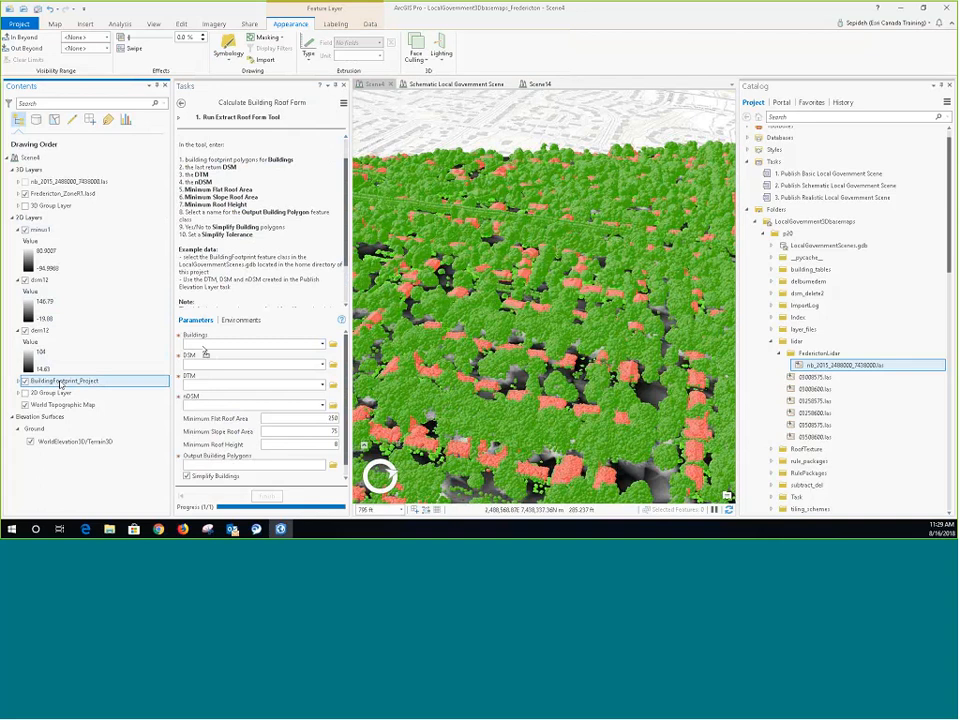
left_click_drag(60, 382, 250, 344)
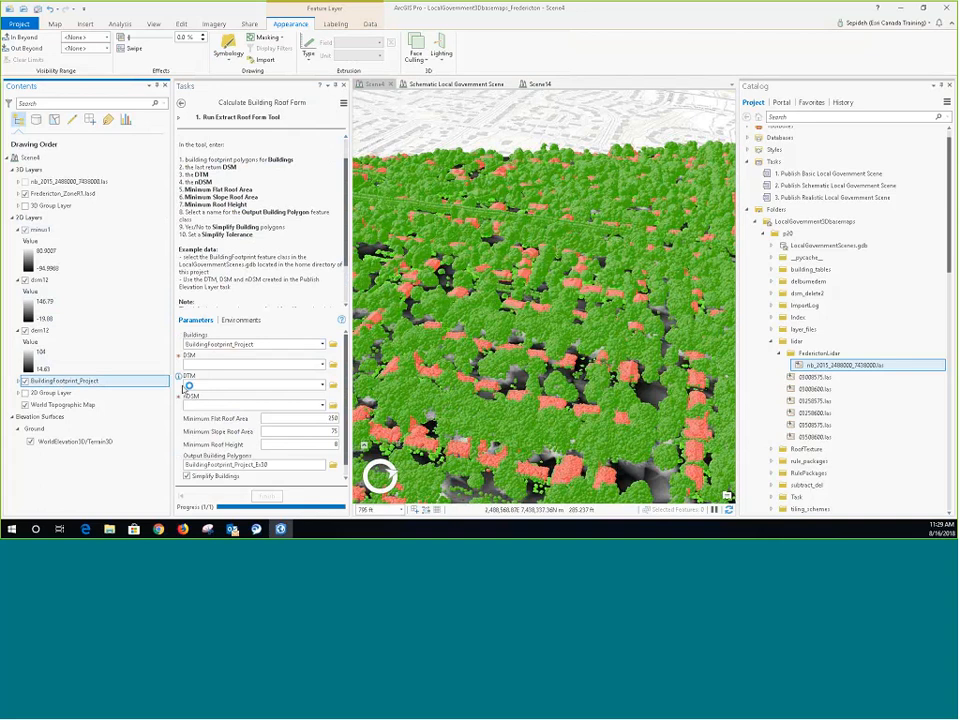
Set dsm12 as the DSM, dem12 as the DTM and minus1 as the nDSM, and run the Extract Roof Form tool
left_click(42, 281)
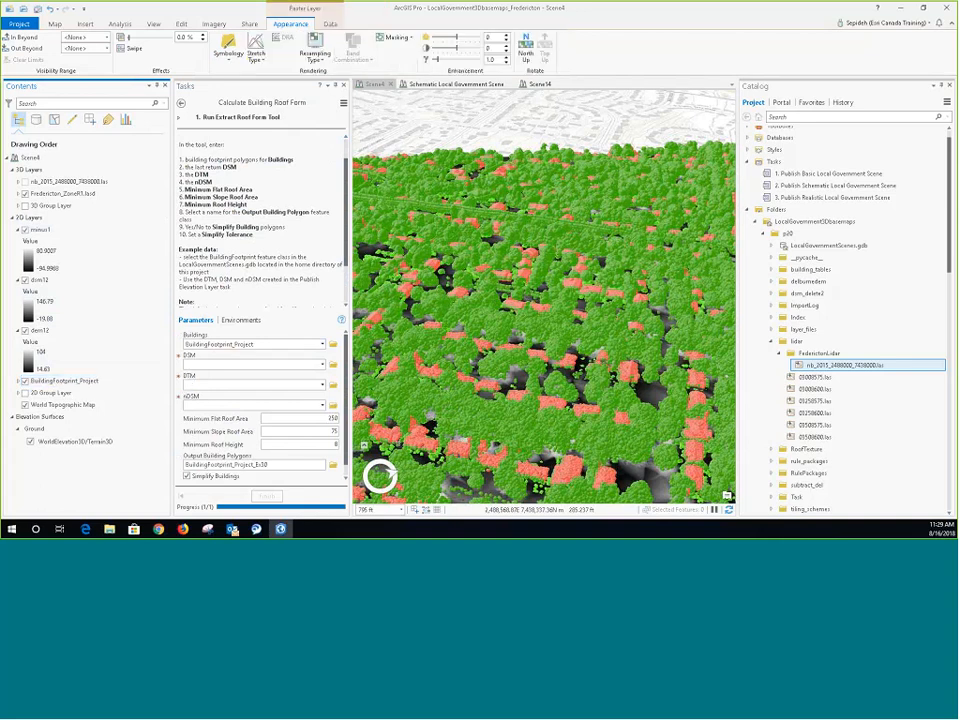
left_click_drag(40, 281, 250, 365)
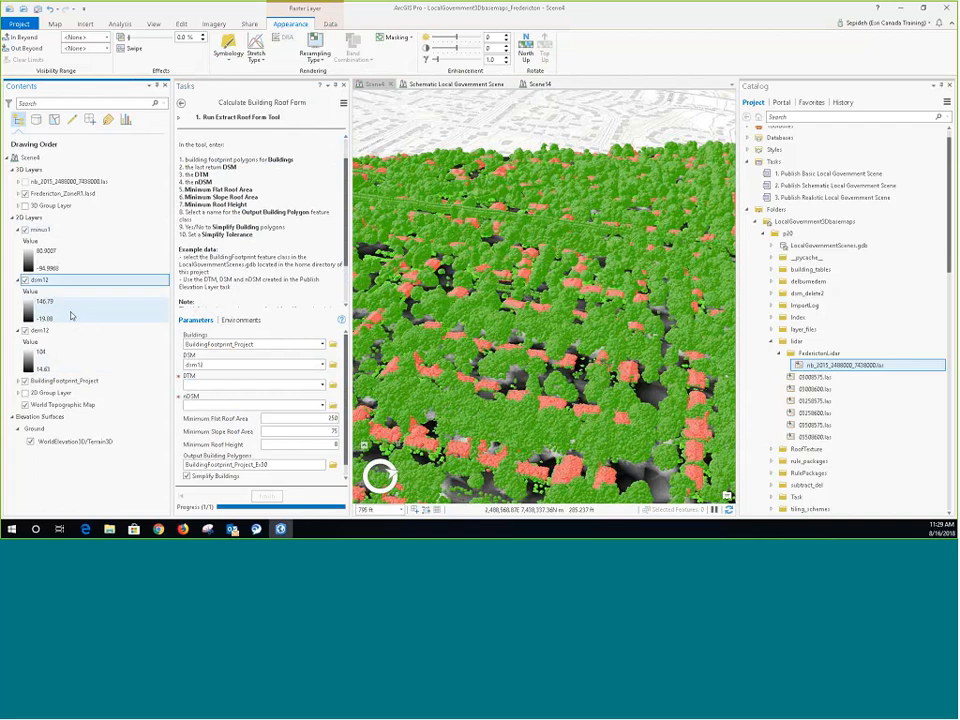
left_click(38, 331)
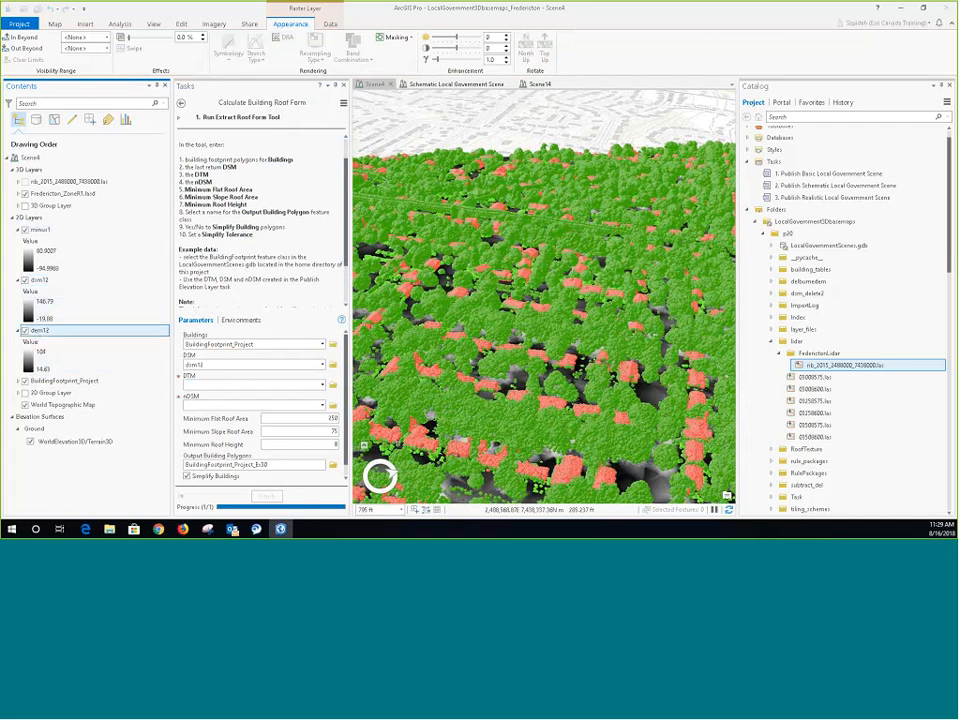
left_click_drag(40, 331, 250, 385)
left_click(44, 231)
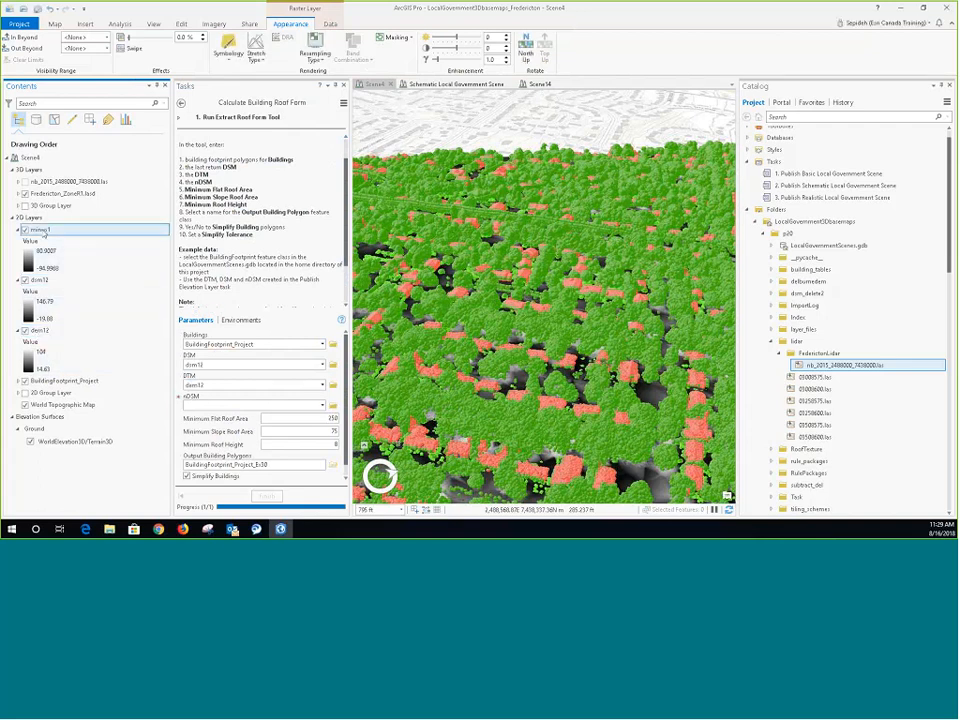
left_click_drag(43, 233, 200, 405)
scroll(349, 378, "down", 1)
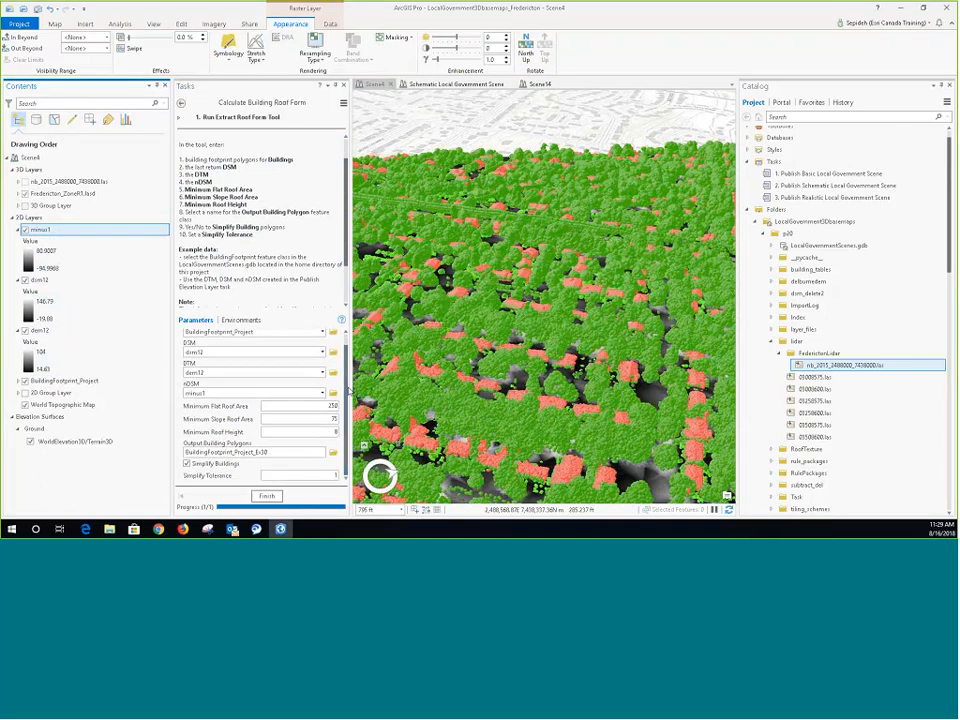
left_click(266, 497)
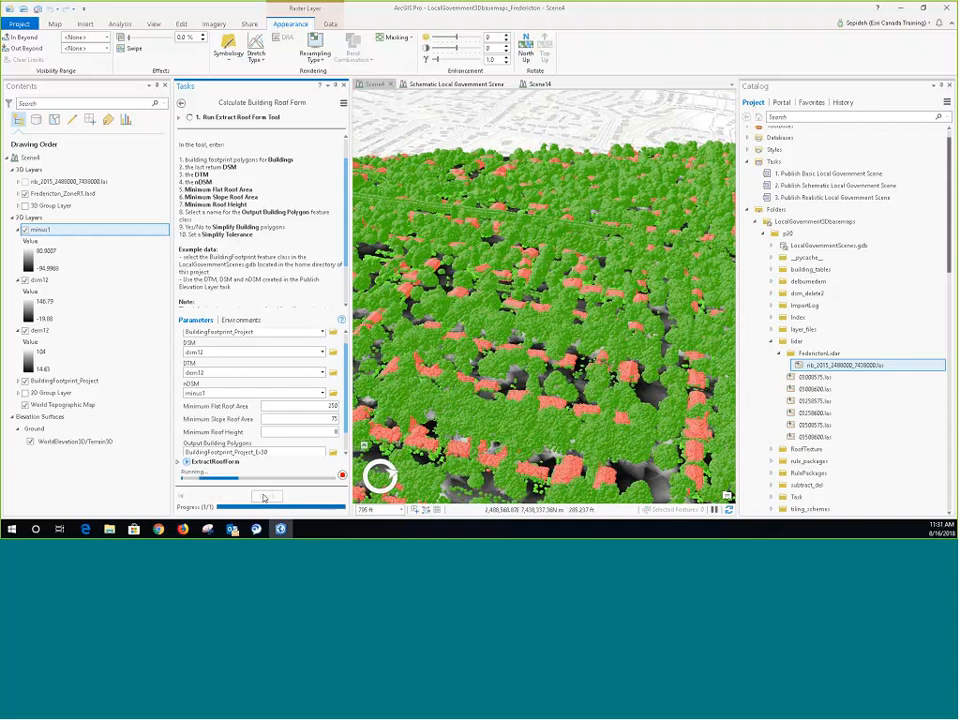
Hide the Fredericton_ZoneR1.lasd layer and sort the BuildingFootprint_Project_Ex30 attribute table by ROOFFORM in descending order
left_click(25, 193)
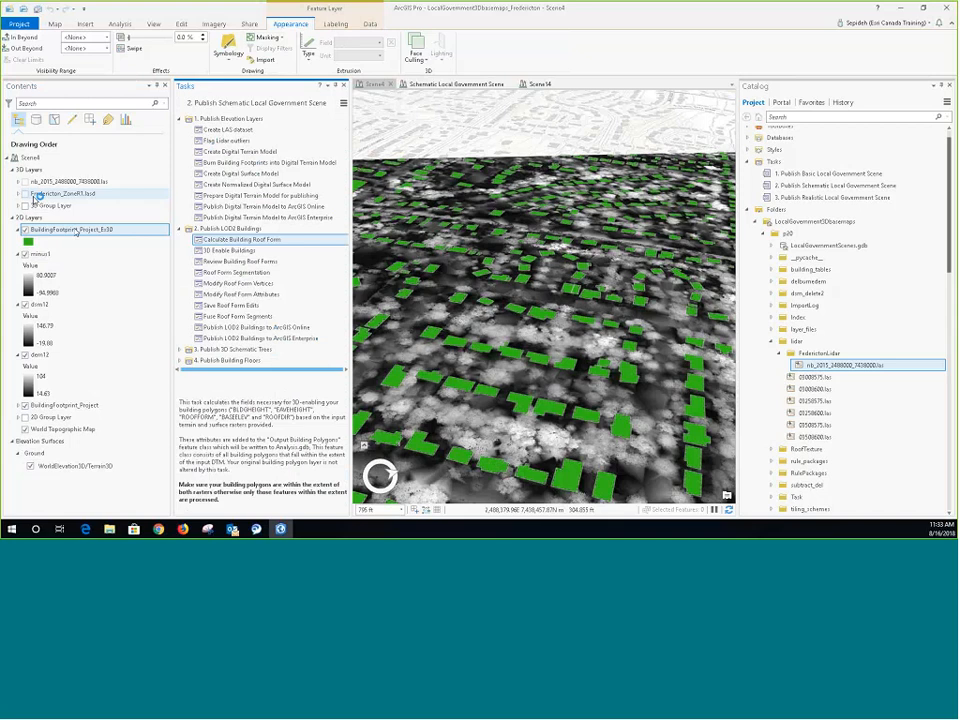
right_click(76, 231)
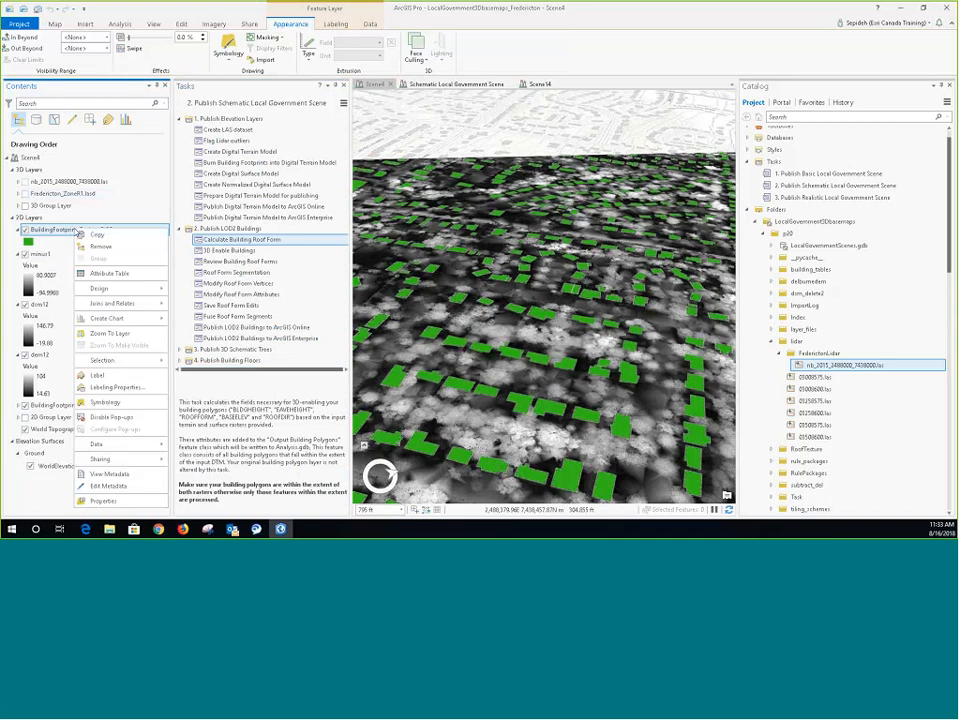
left_click(109, 273)
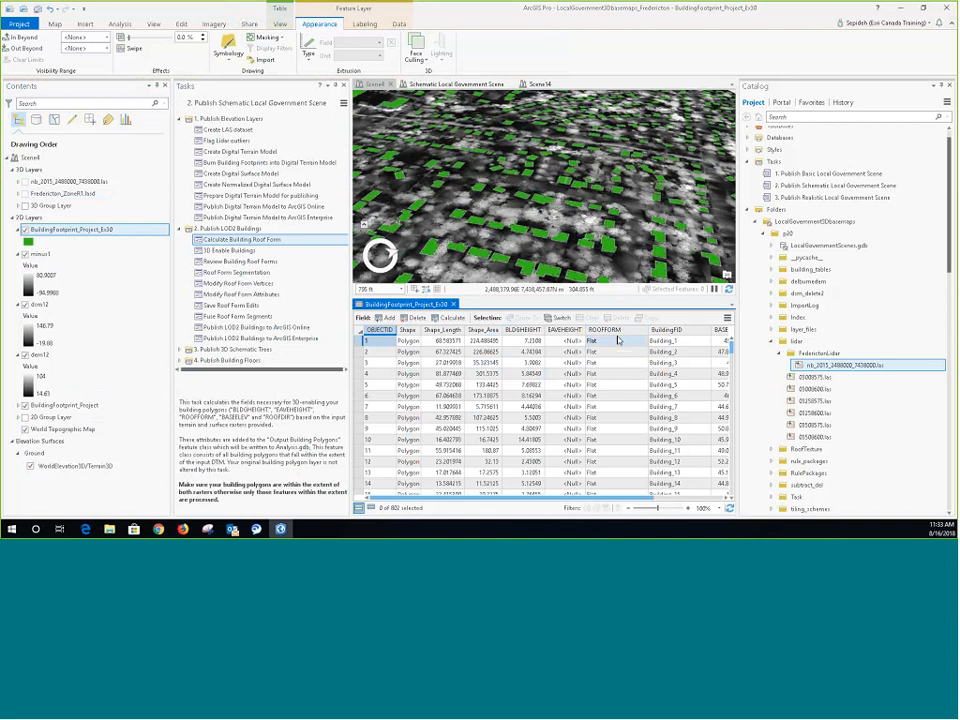
right_click(620, 330)
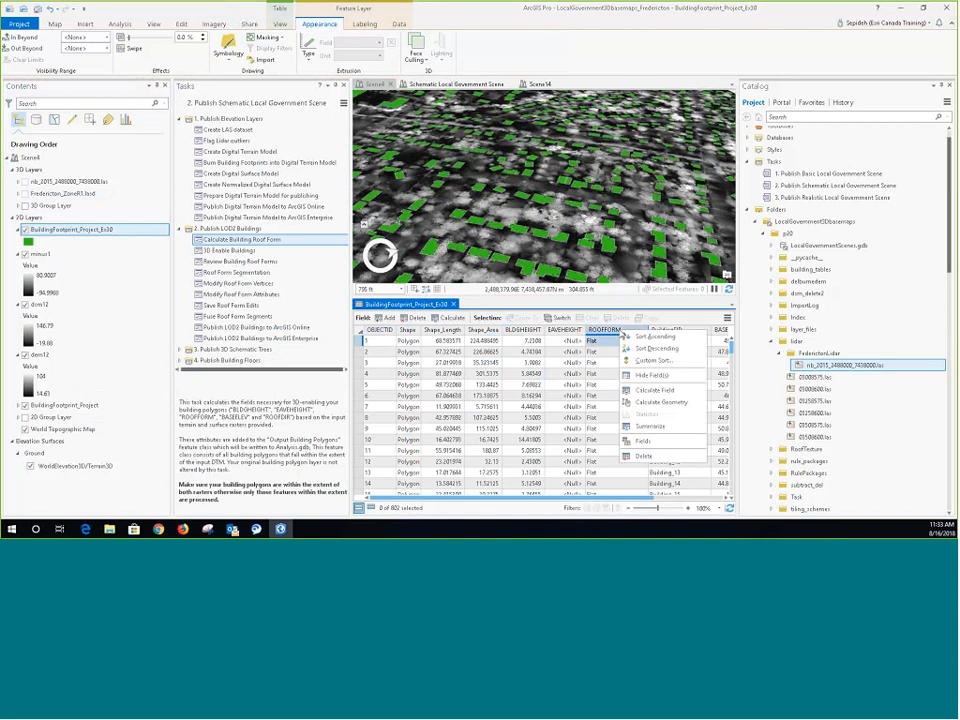
left_click(672, 351)
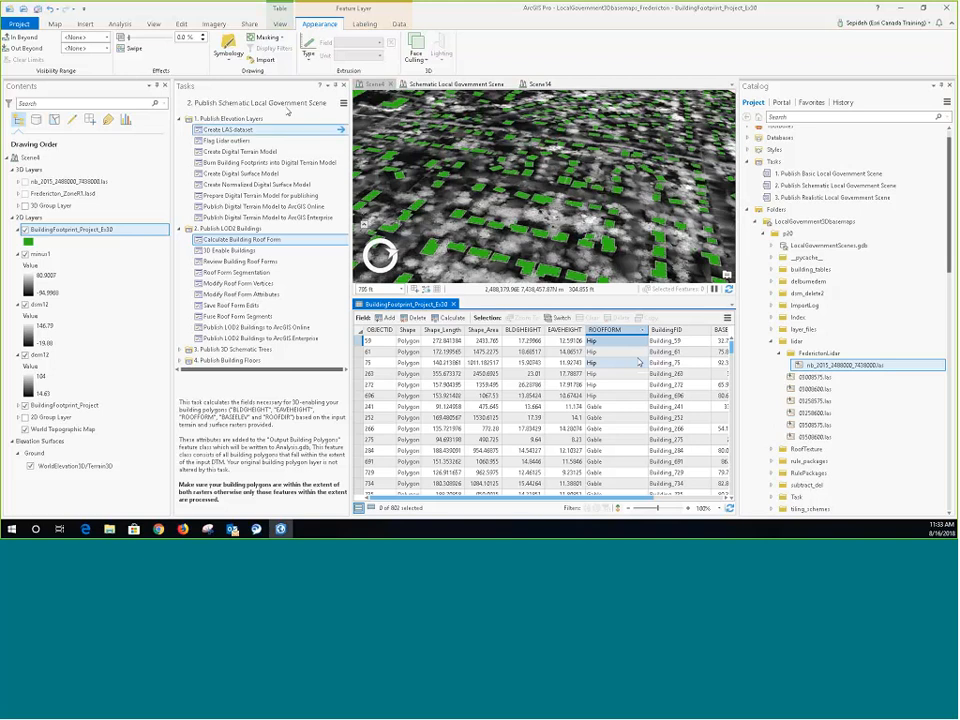
Go to a bookmarked close-up of the buildings, select the Building_605 footprint and show only its record in the attribute table
left_click(46, 23)
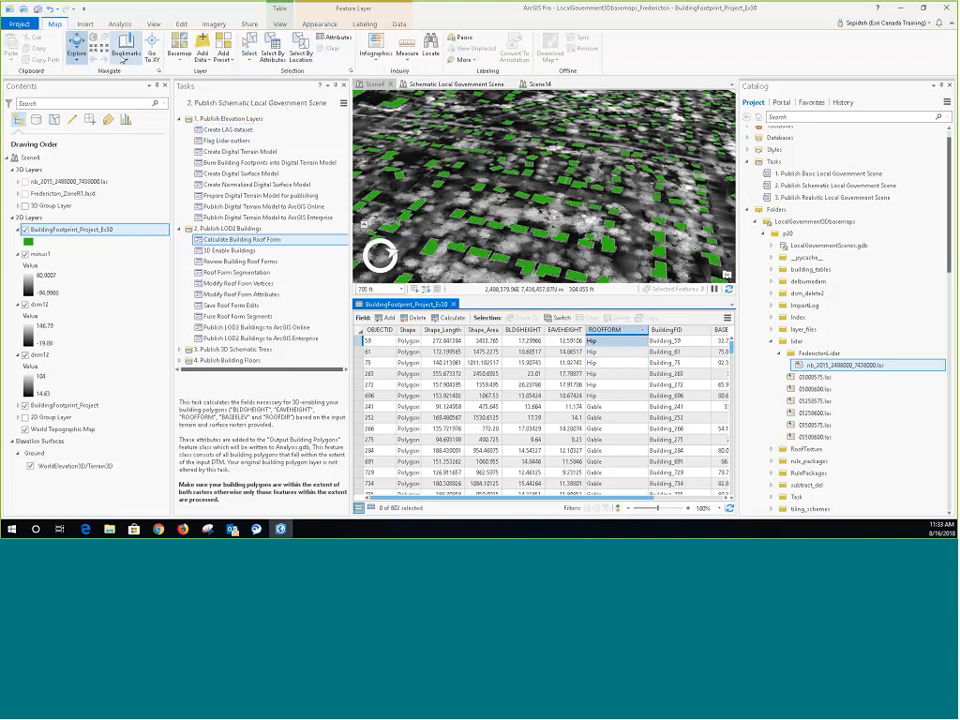
left_click(126, 55)
left_click(141, 108)
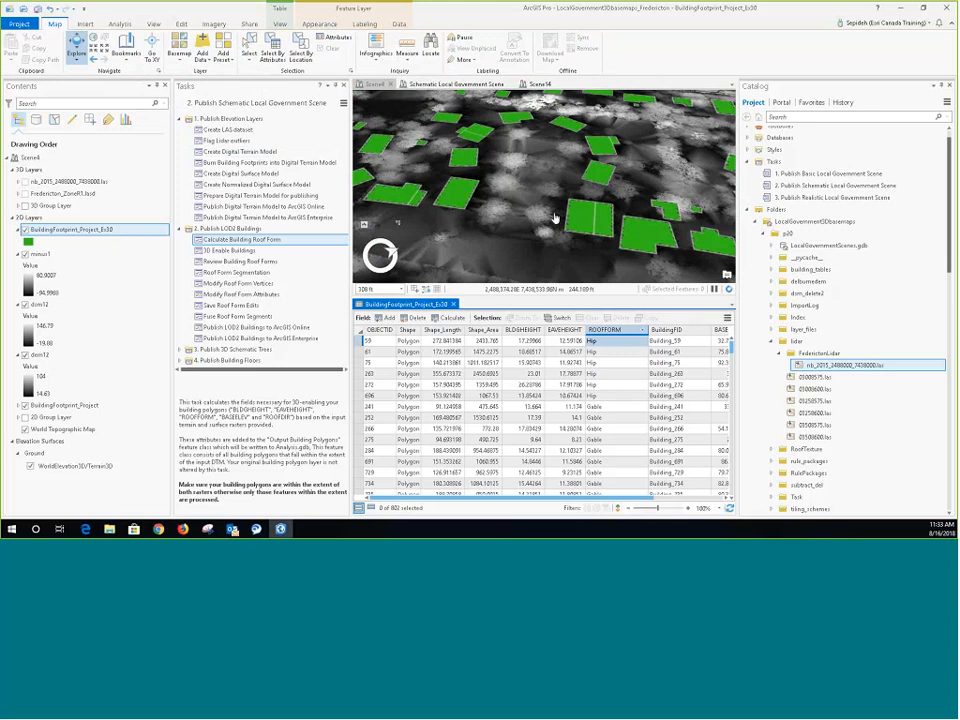
left_click(464, 197)
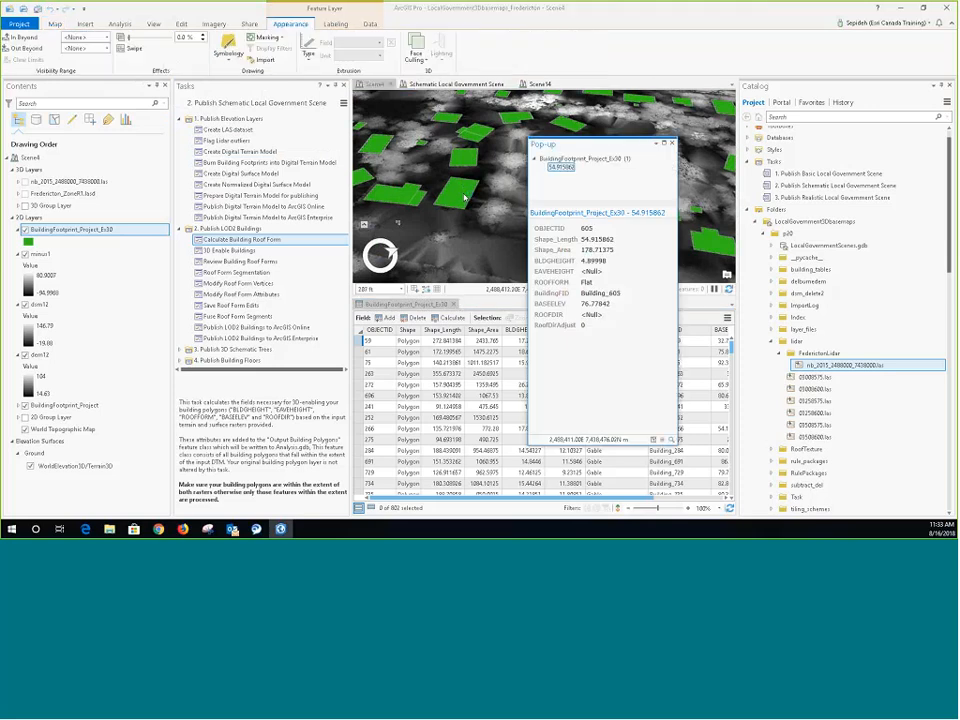
right_click(563, 170)
left_click(587, 201)
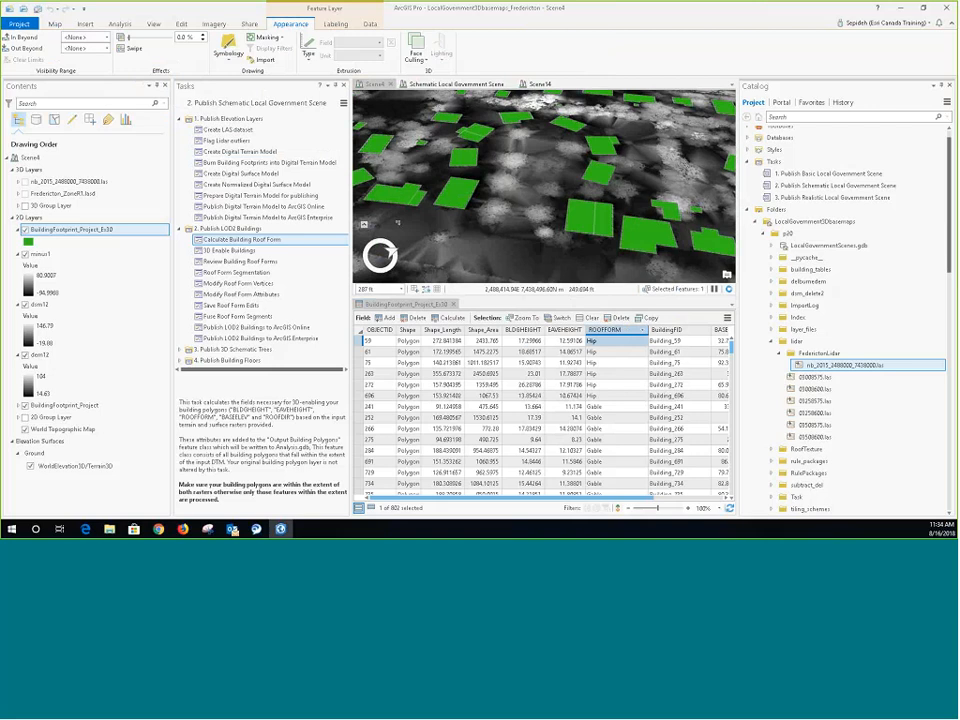
left_click(371, 508)
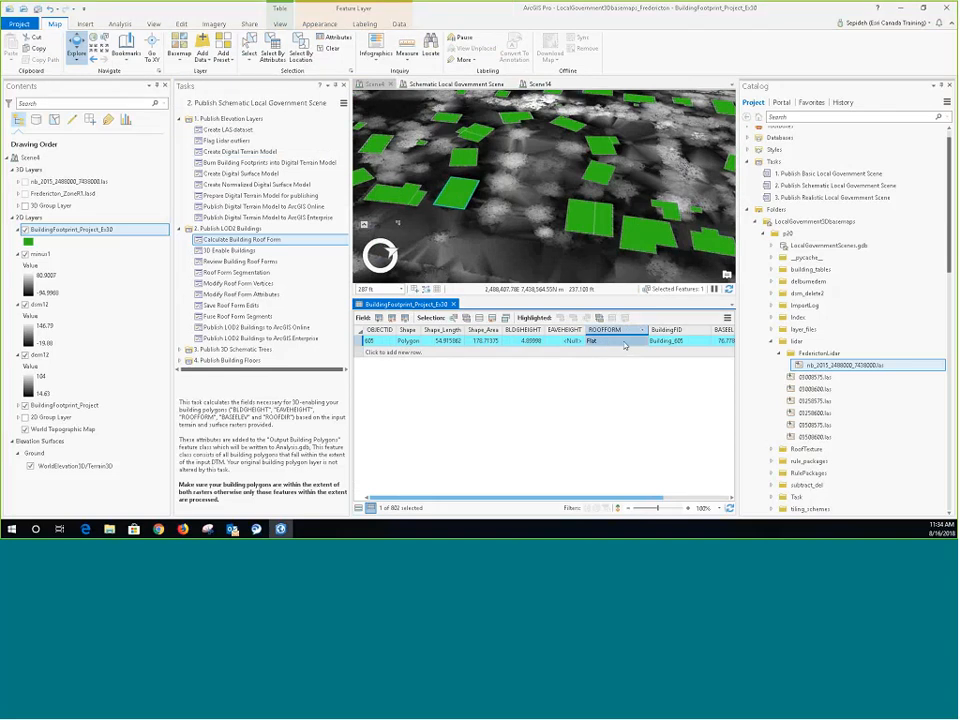
Set Building_605's ROOFFORM to Gable and its RoofDirAdjust to 45 in the attribute table
left_click(640, 344)
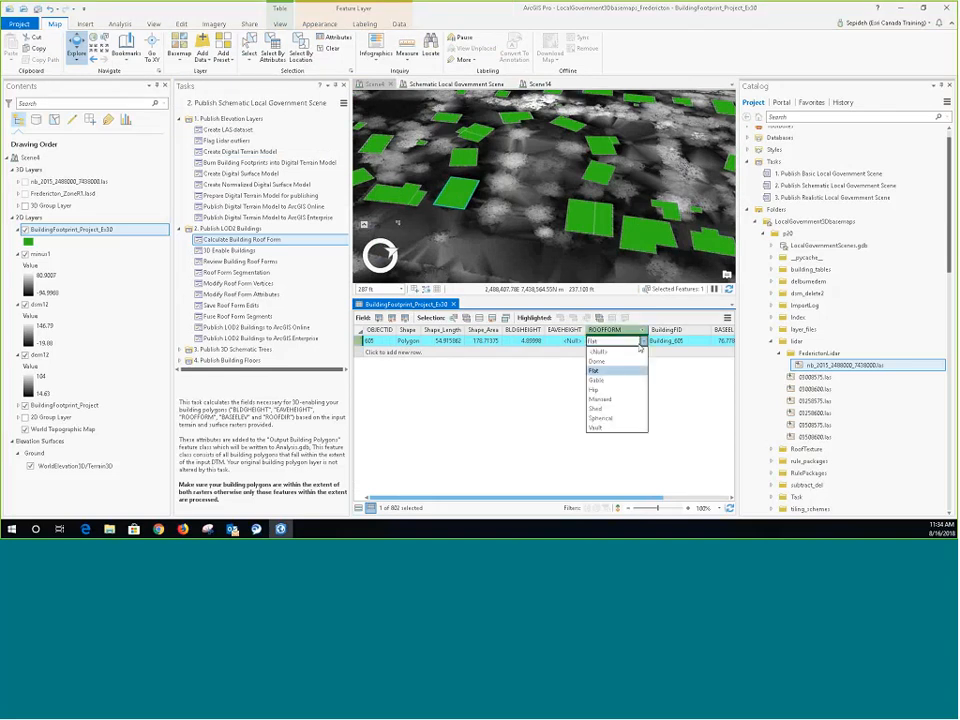
left_click(606, 380)
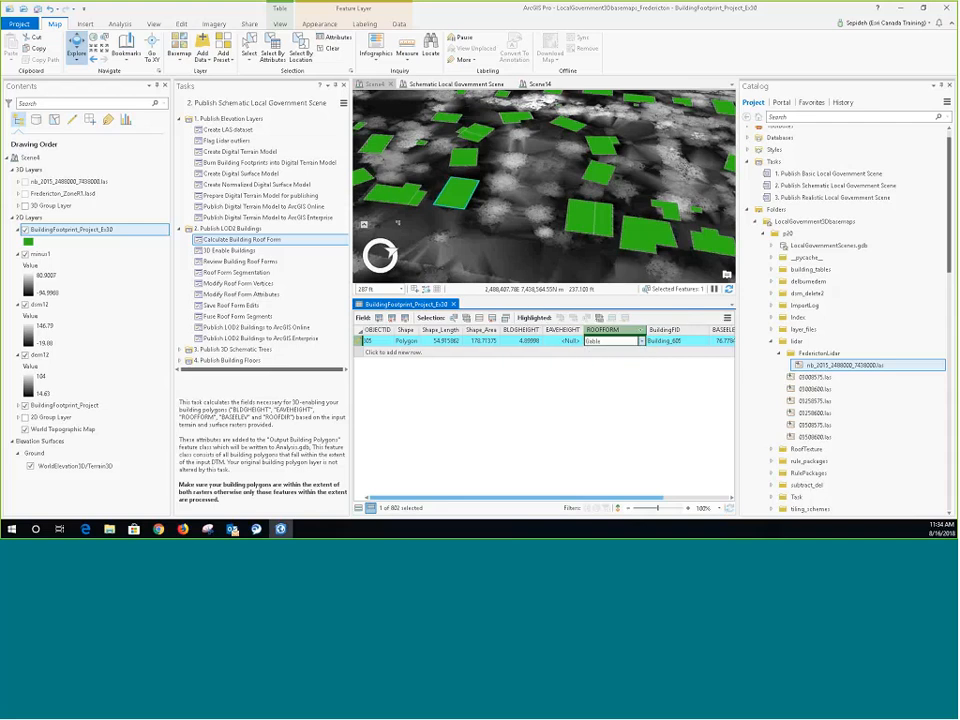
left_click_drag(607, 497, 655, 497)
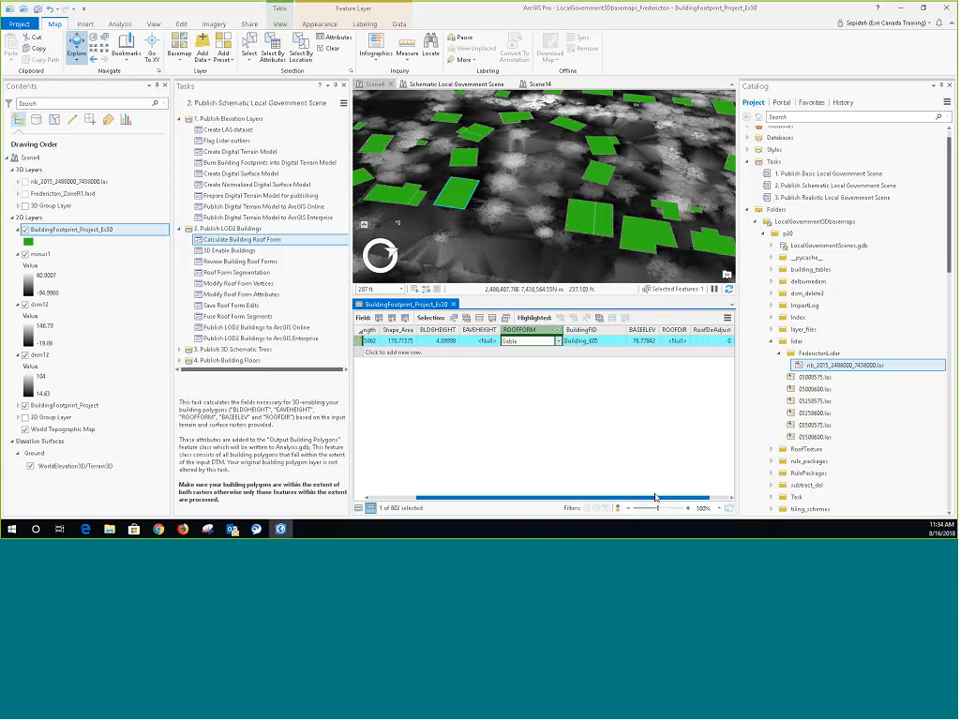
left_click(719, 341)
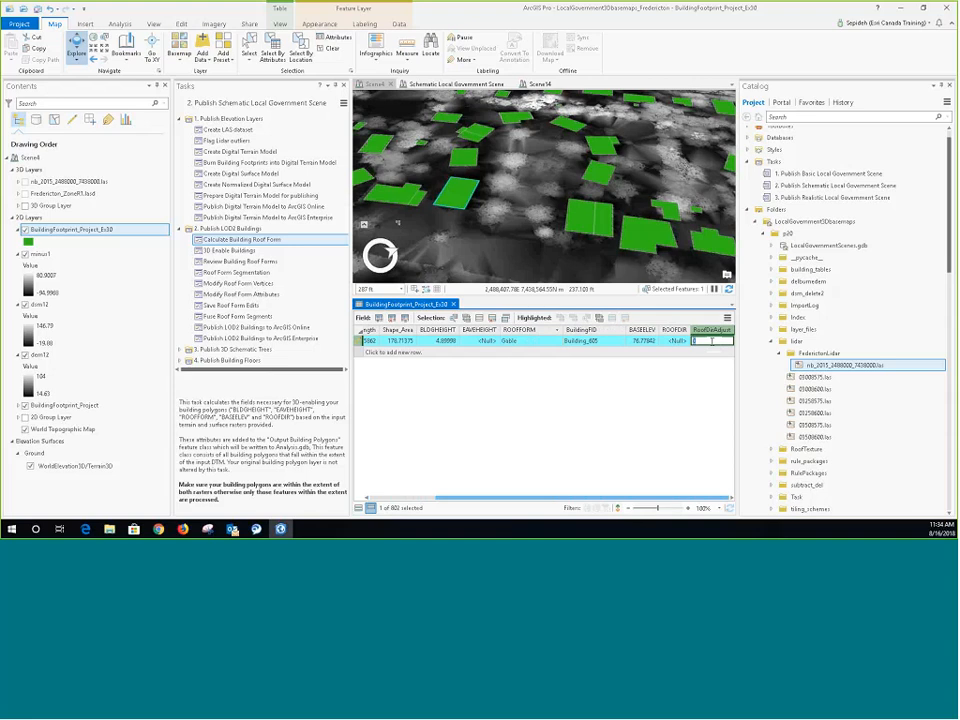
type("45")
key("Return")
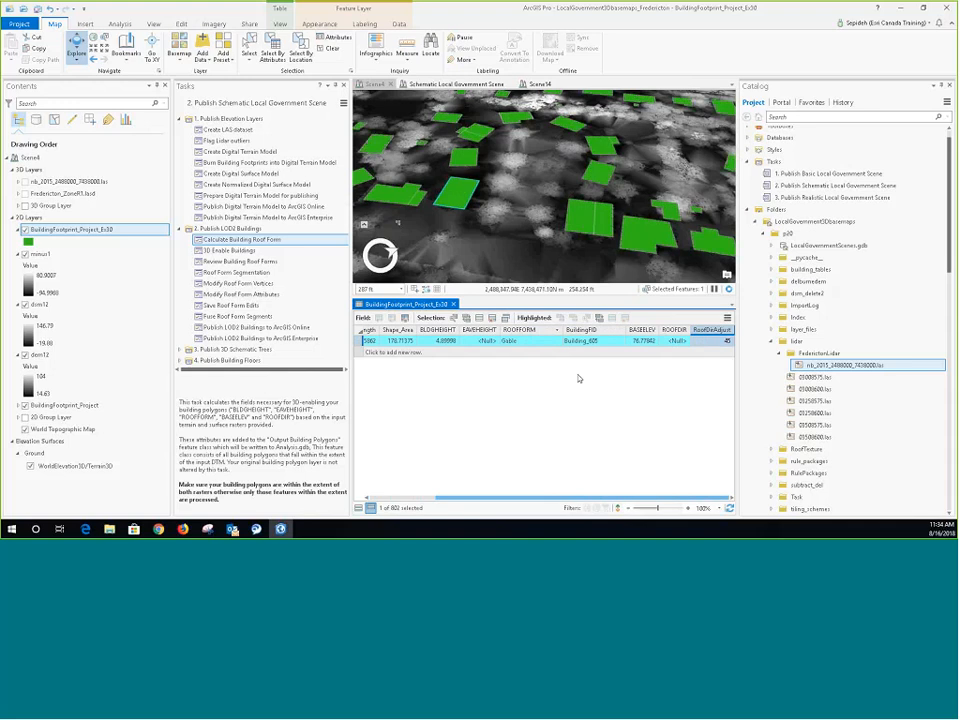
Save all edits and close the BuildingFootprint_Project_Ex30 attribute table with no buildings left selected
left_click(181, 24)
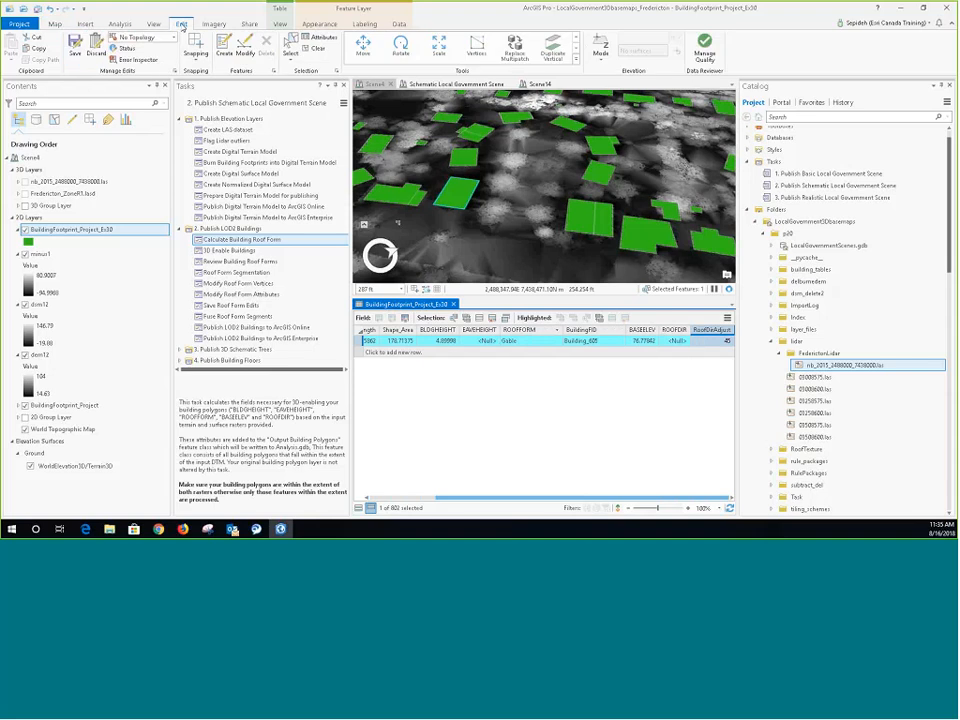
left_click(73, 55)
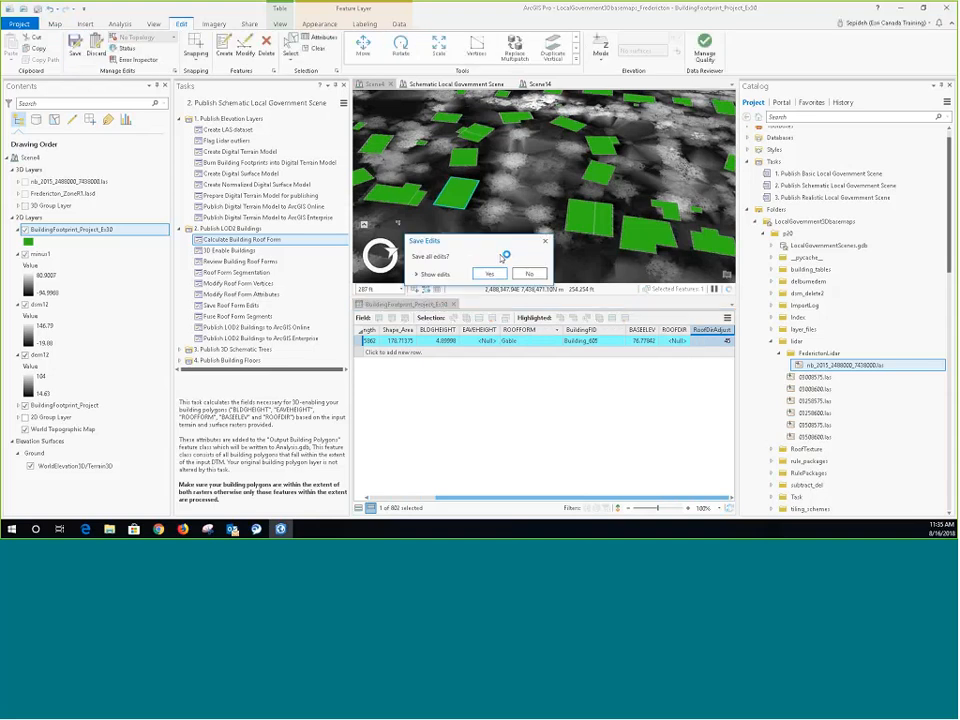
left_click(491, 273)
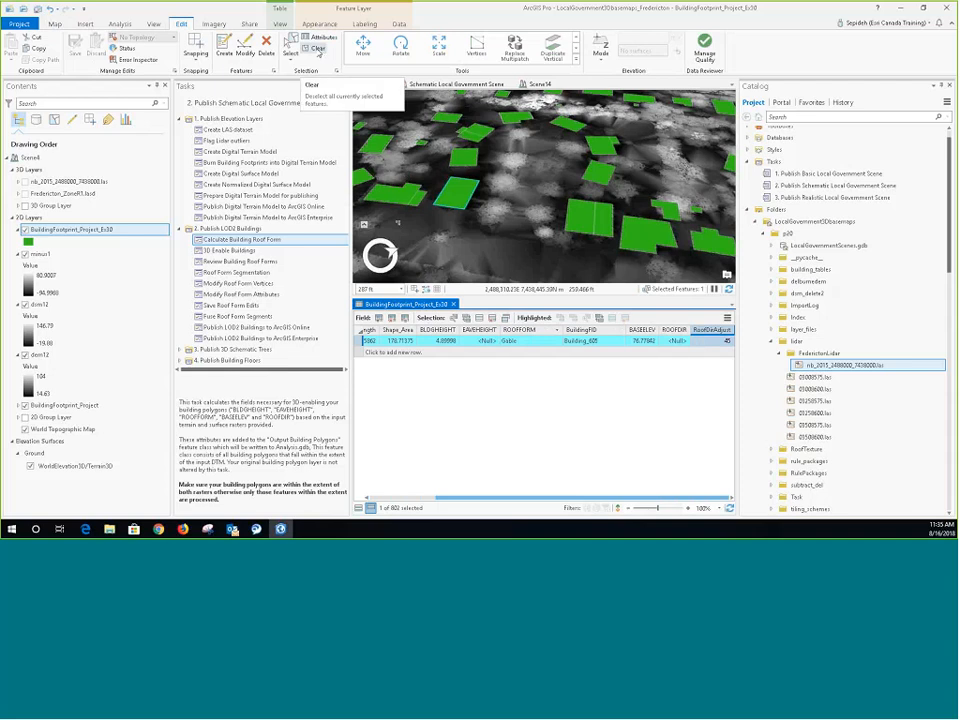
left_click(317, 50)
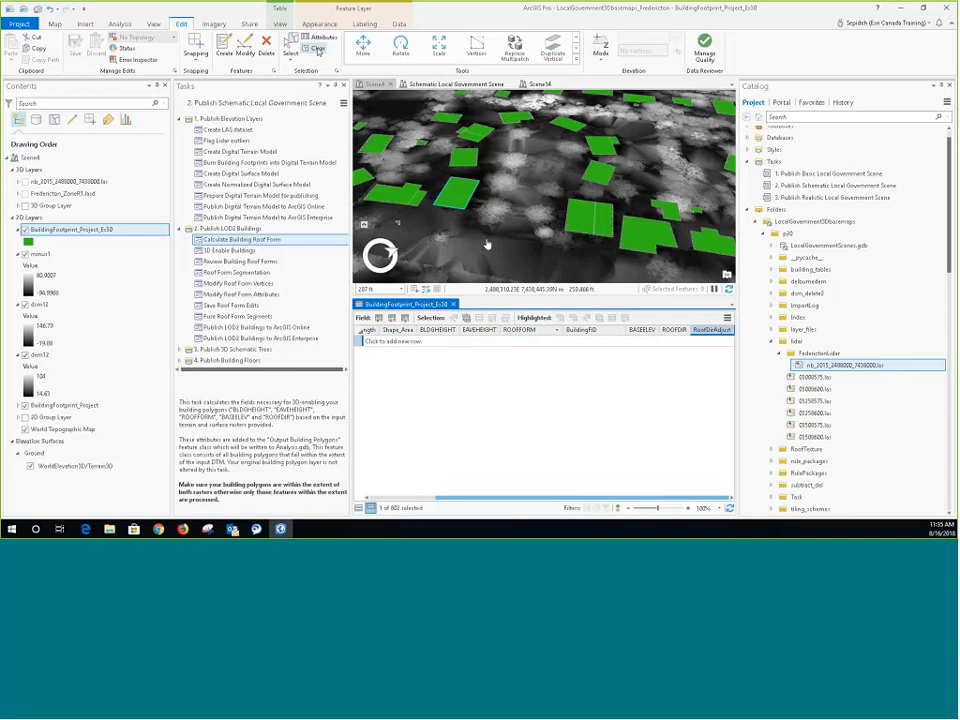
left_click(453, 304)
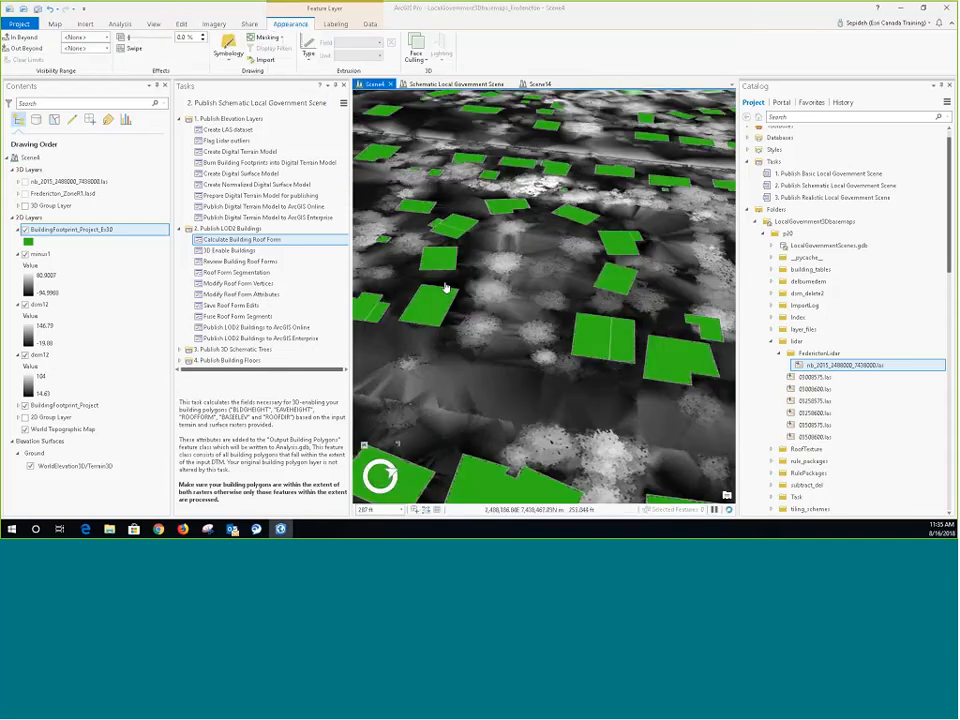
Start the 3D Enable Buildings task and move BuildingFootprint_Project_Ex30 from the 2D Layers to the 3D Layers group
double_click(229, 253)
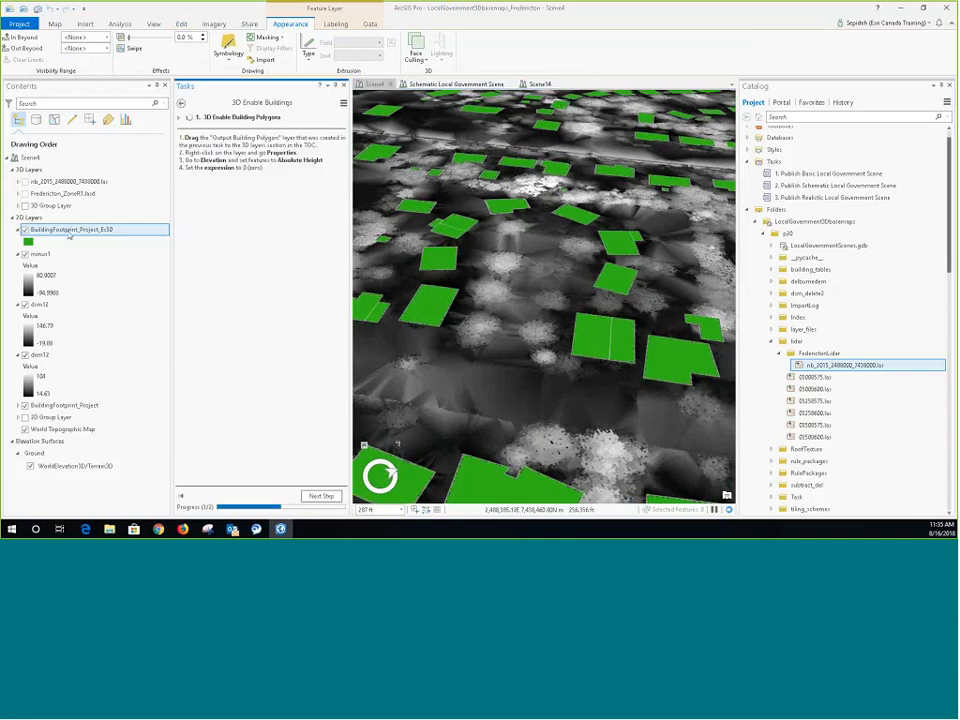
left_click(70, 231)
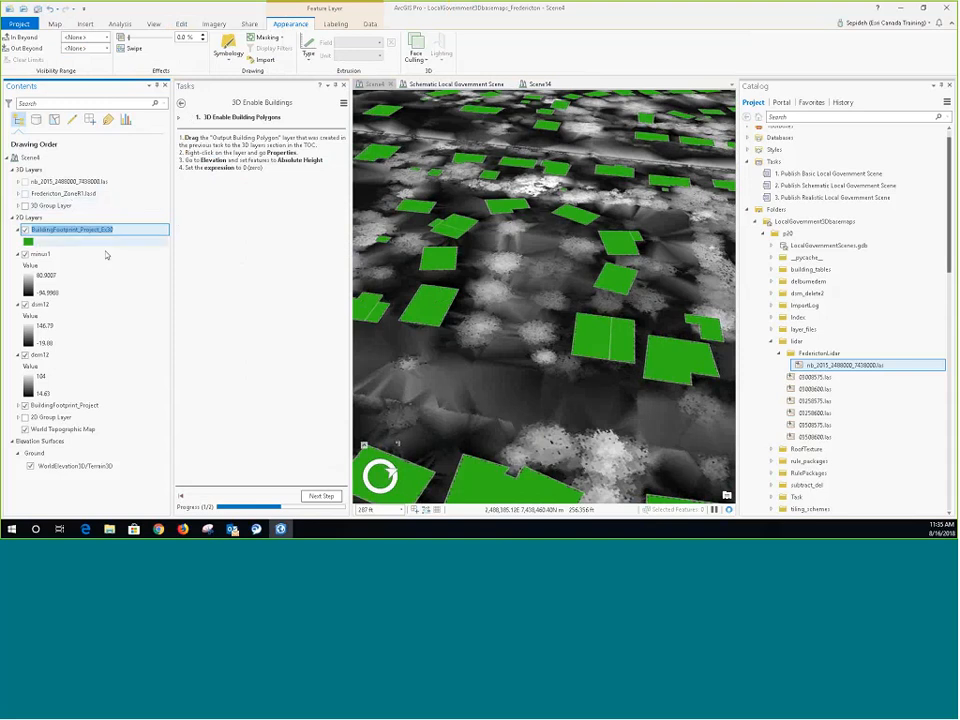
key("Return")
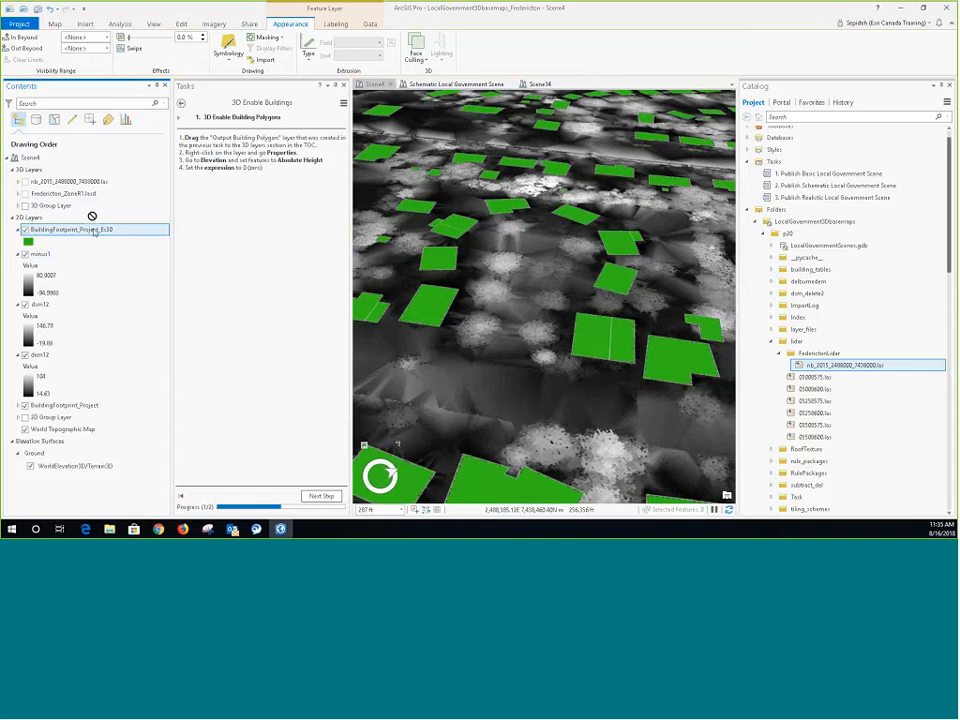
left_click_drag(94, 231, 97, 206)
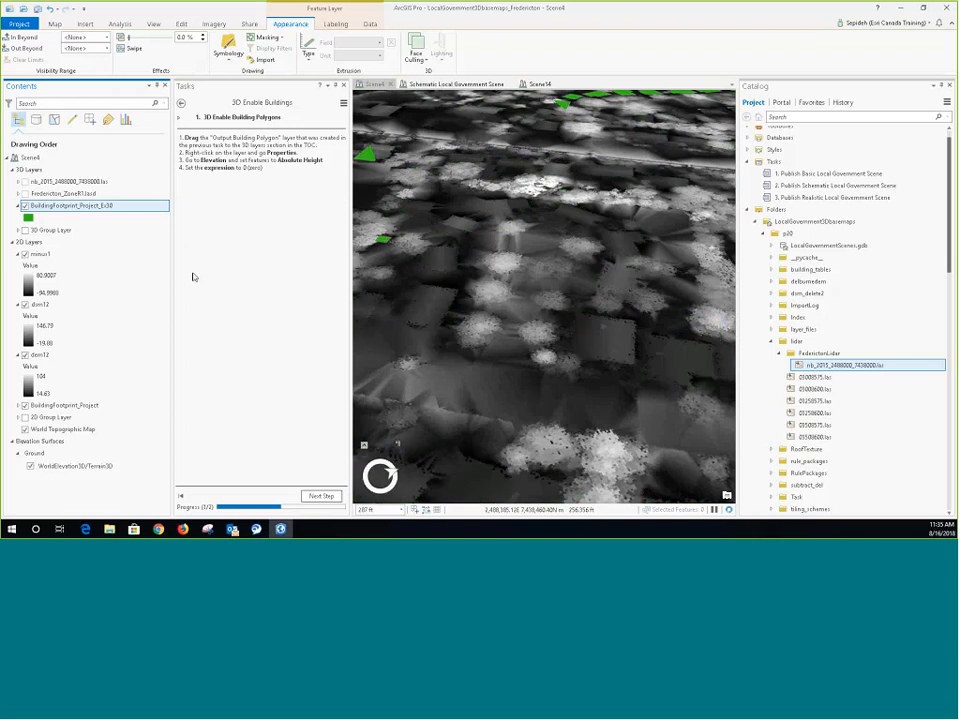
Apply the LOD2_Buildings_(Meters).lyrx symbology from FrederictonLayer_Files to BuildingFootprint_Project_Ex30 and finish the 3D Enable Buildings task
left_click(321, 496)
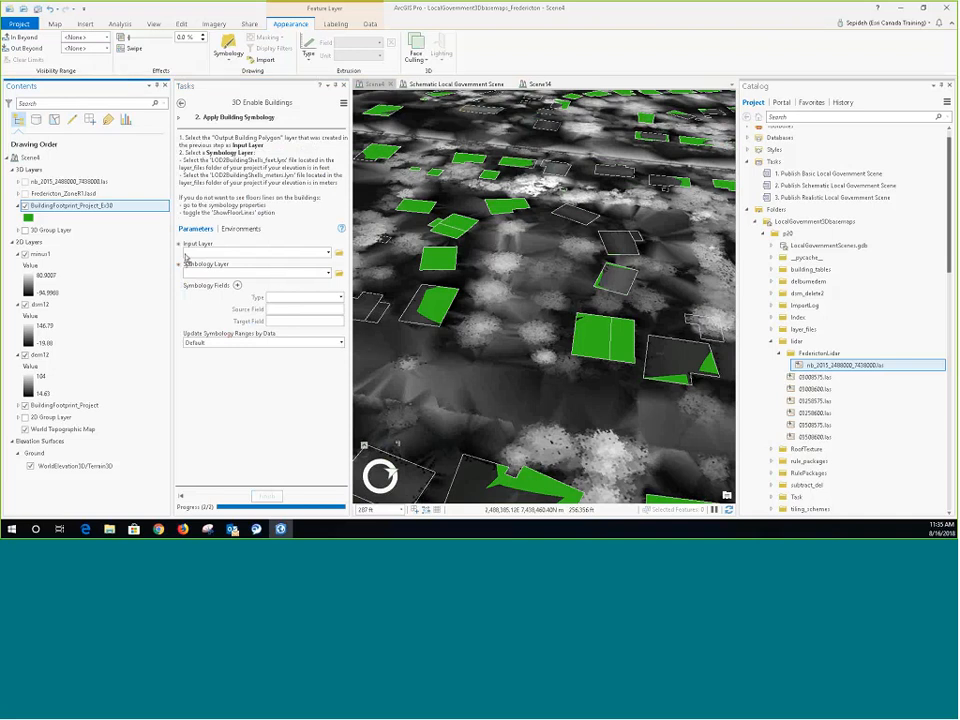
left_click_drag(186, 258, 192, 255)
double_click(797, 329)
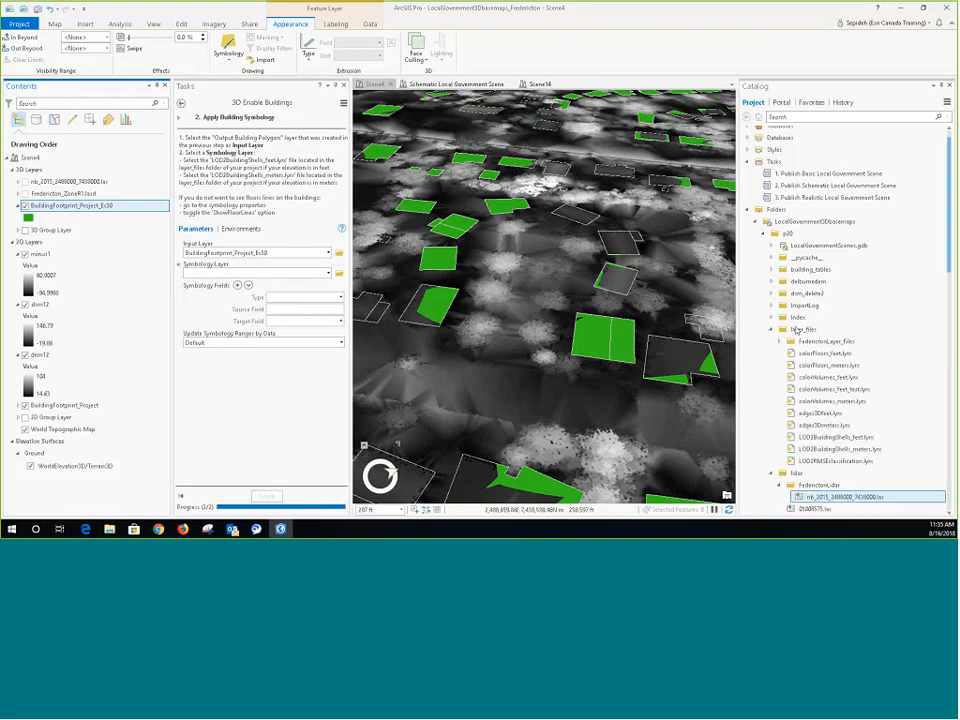
scroll(797, 329, "down", 3)
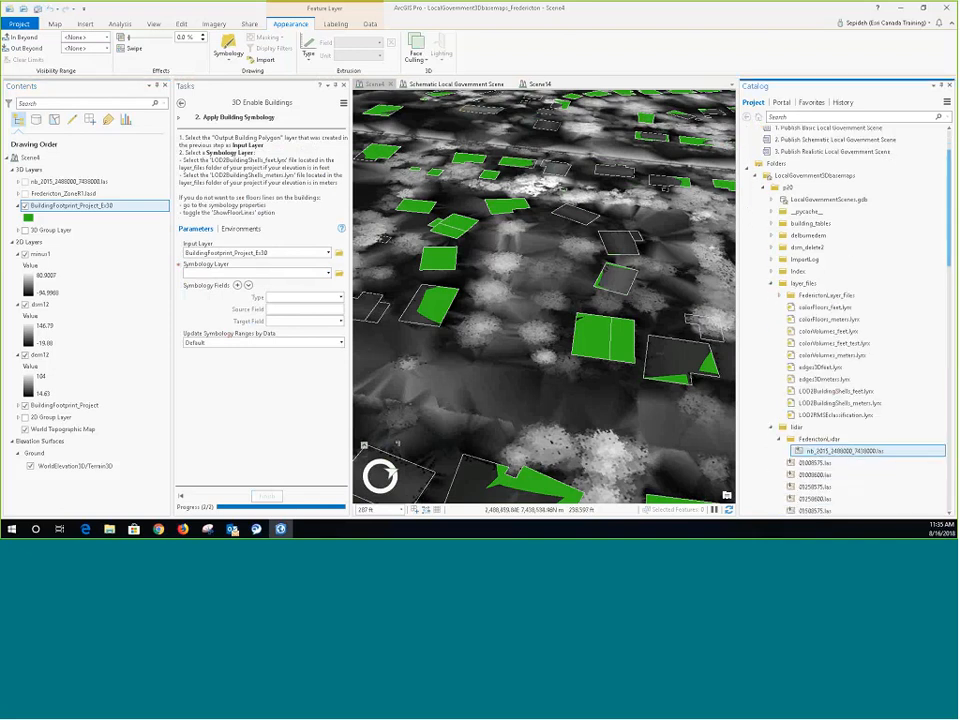
double_click(808, 296)
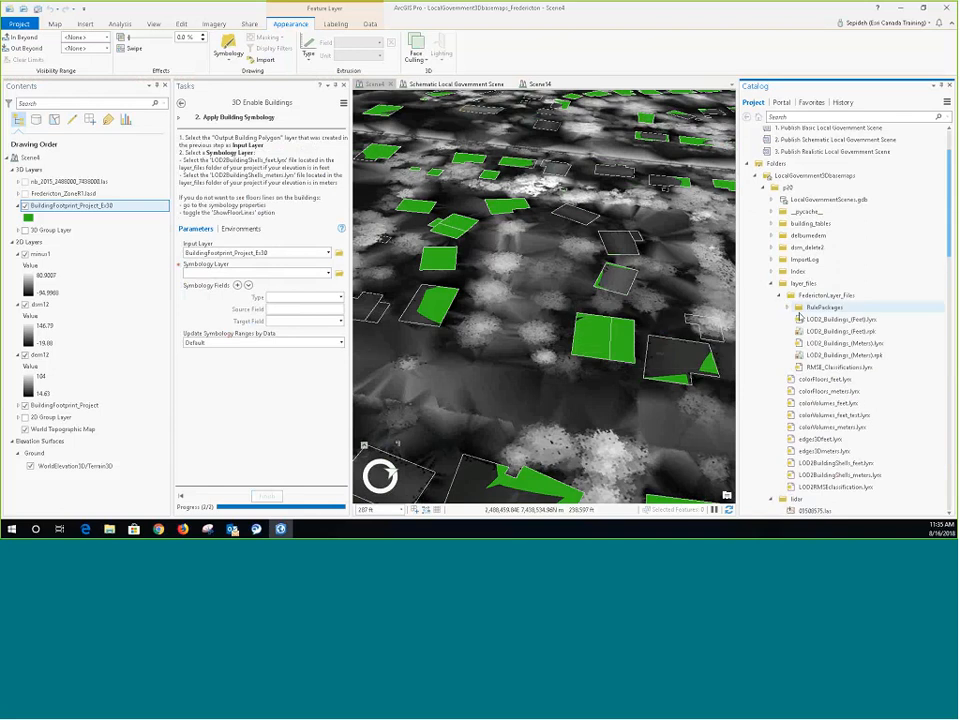
mouse_move(830, 356)
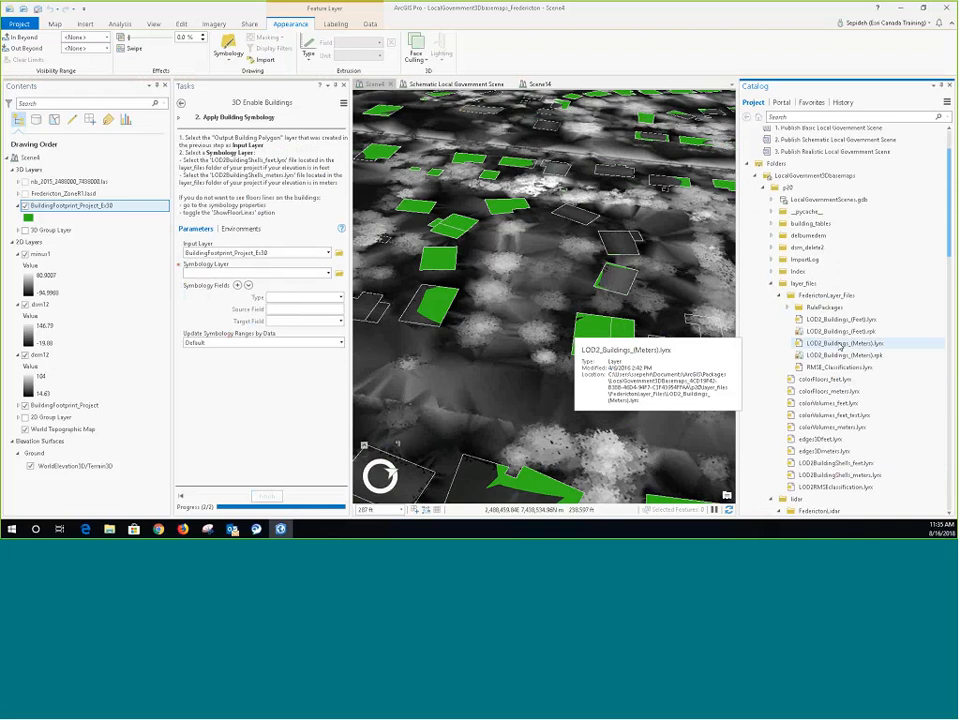
left_click_drag(840, 347, 298, 274)
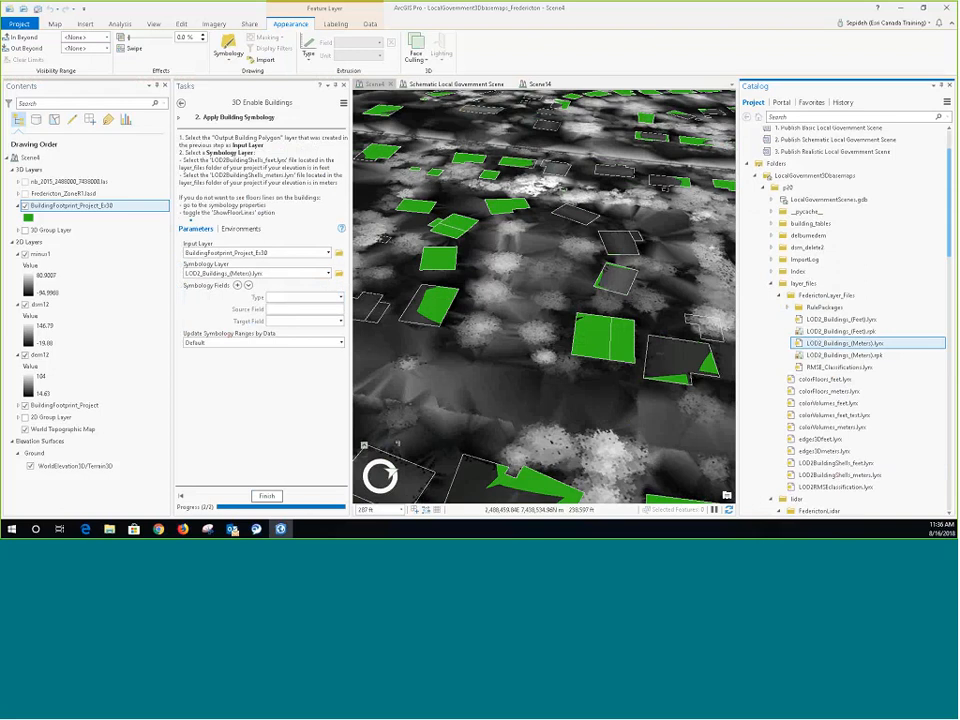
left_click(267, 497)
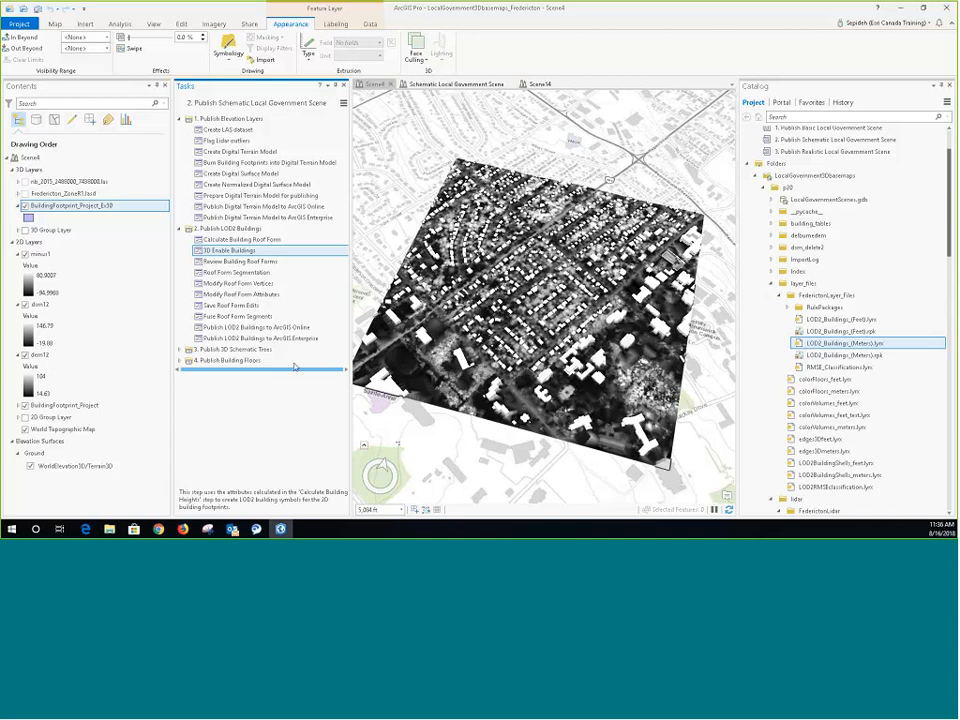
In Publish LOD2 Buildings to ArcGIS Online, create LOD2 buildings from BuildingFootprint_Project_Ex30 grouped by OBJECTID, and exit before packaging the scene layer
double_click(258, 328)
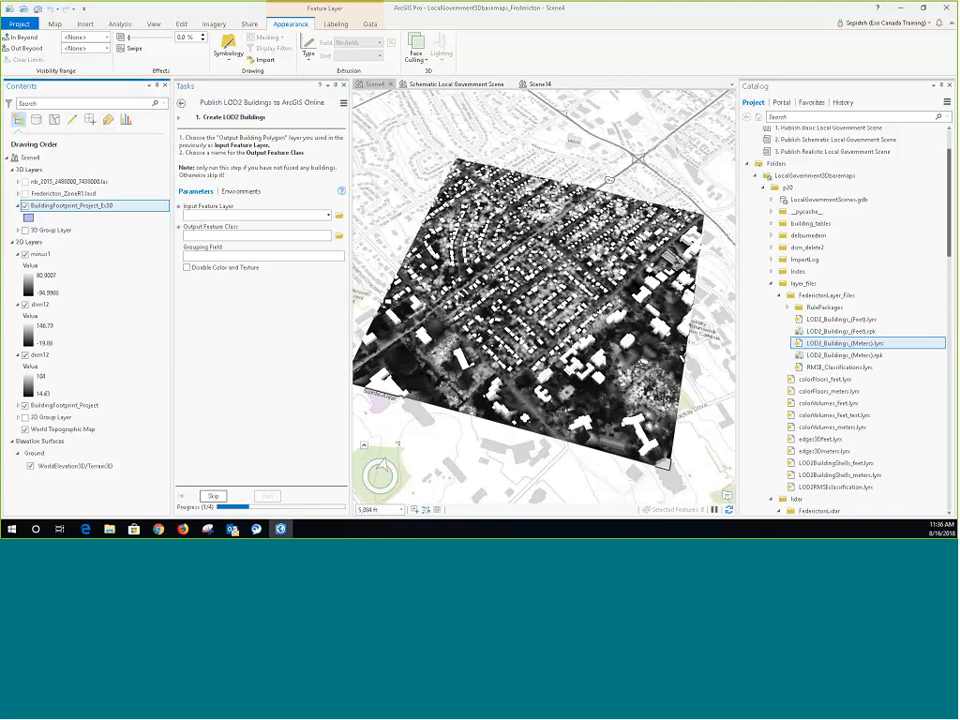
left_click_drag(72, 205, 205, 216)
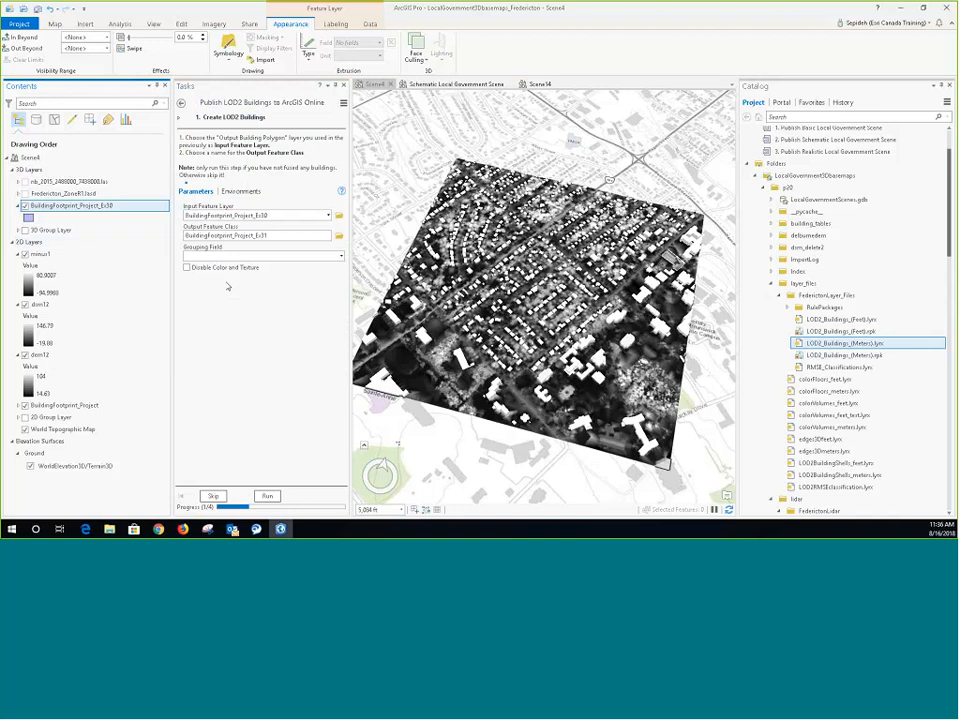
left_click(341, 257)
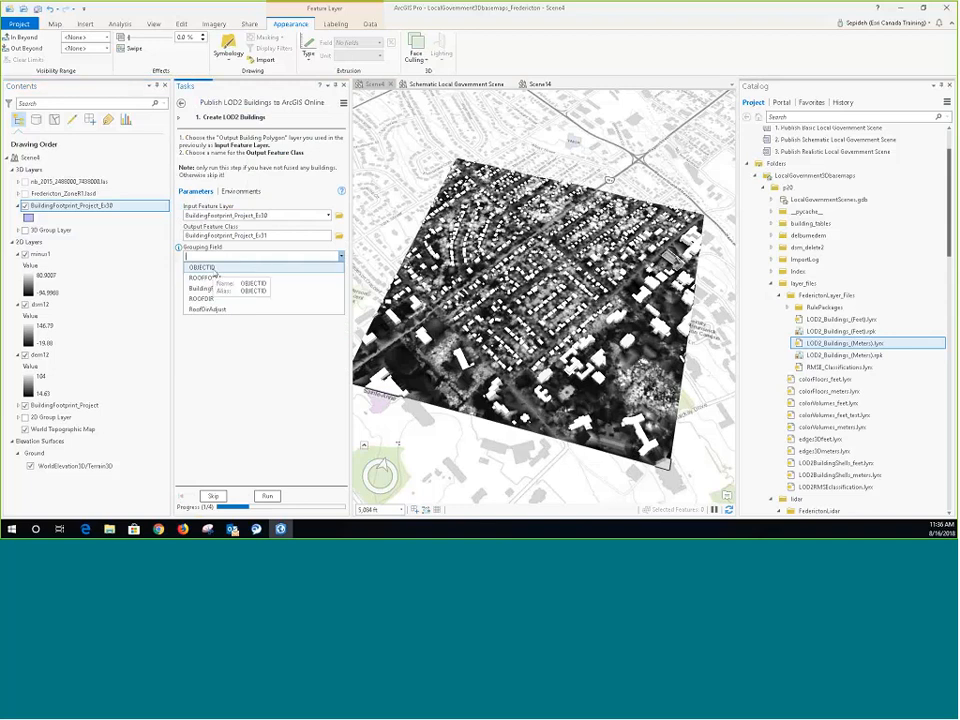
left_click(210, 268)
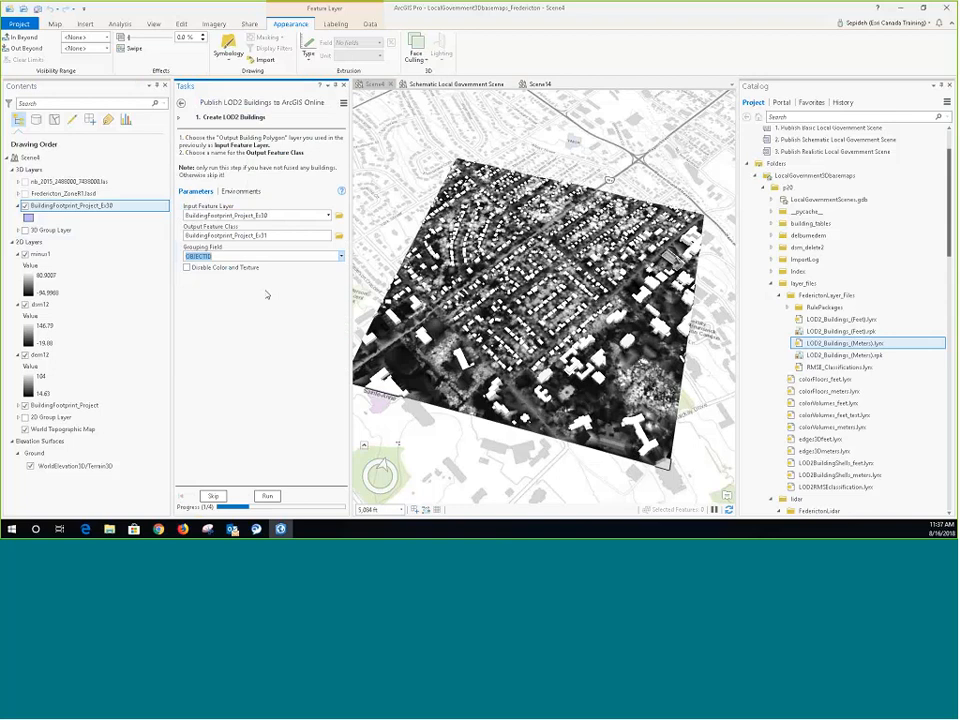
left_click(341, 257)
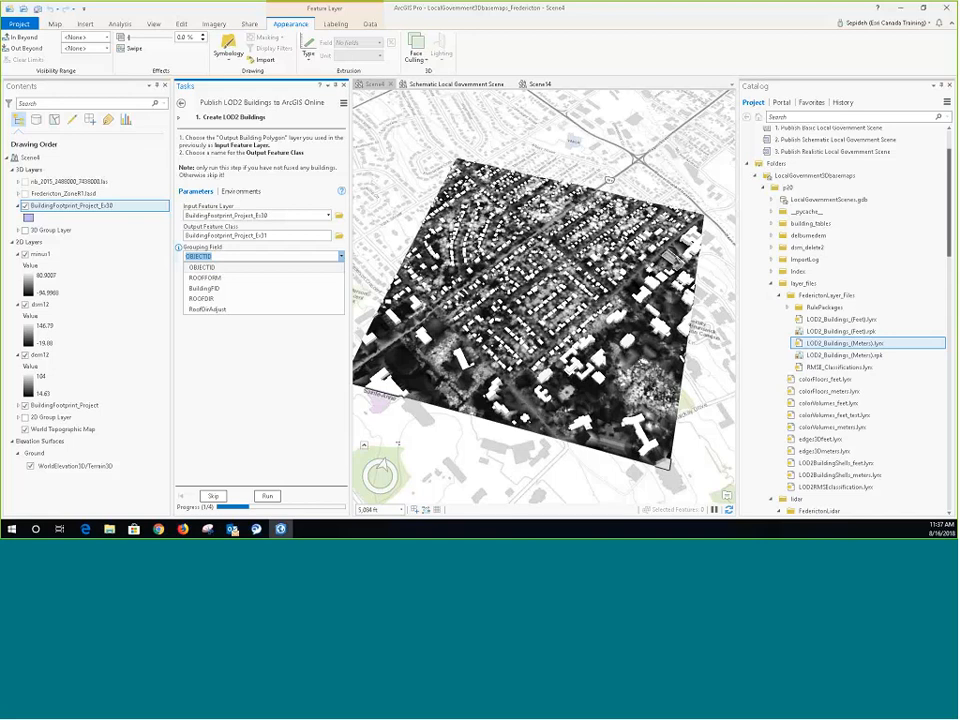
key("Escape")
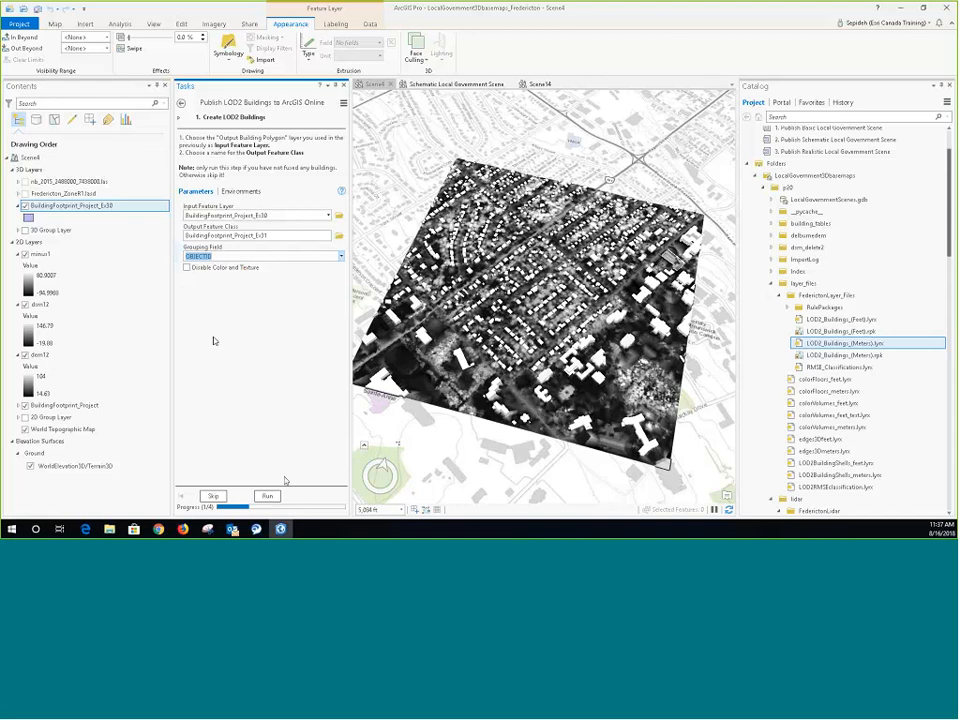
left_click(267, 496)
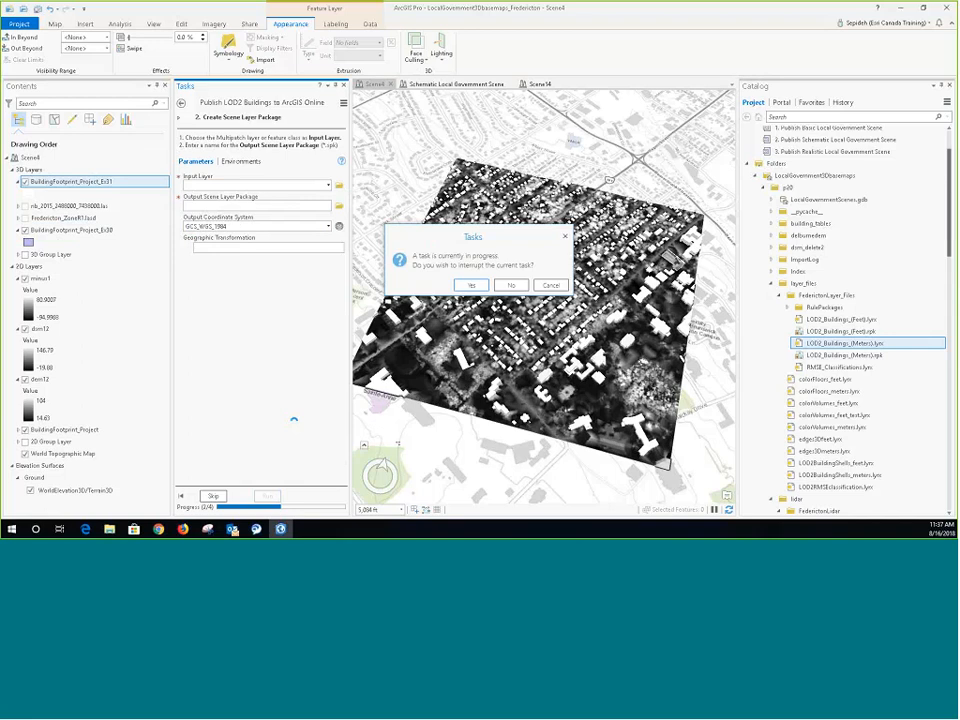
left_click(471, 285)
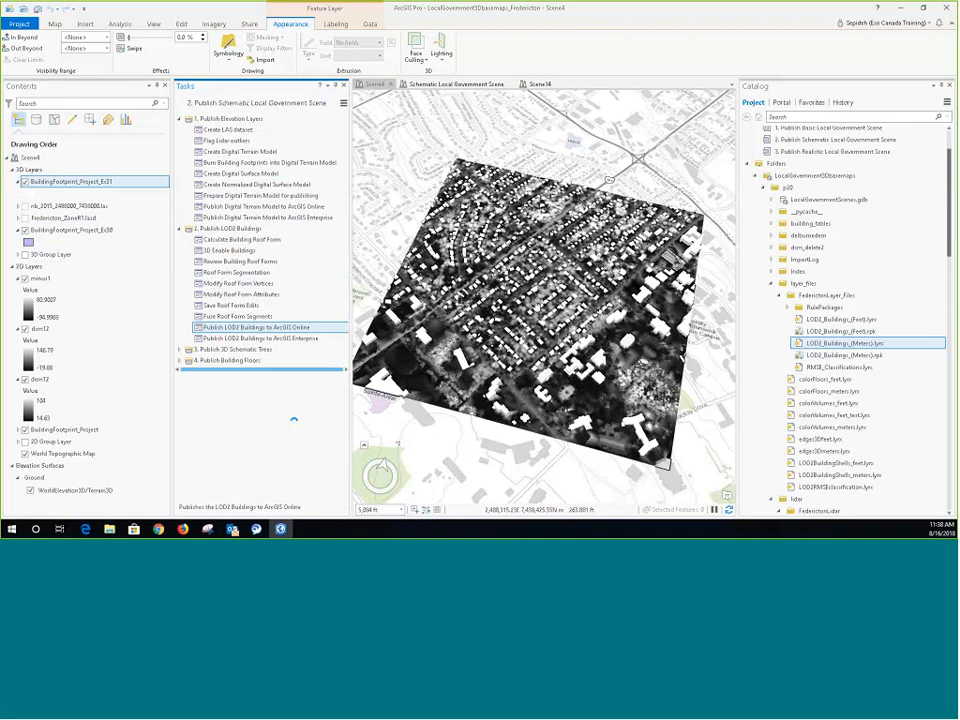
Examine the roof shape of the edited gable building up close from several angles in the scene
scroll(511, 294, "up", 3)
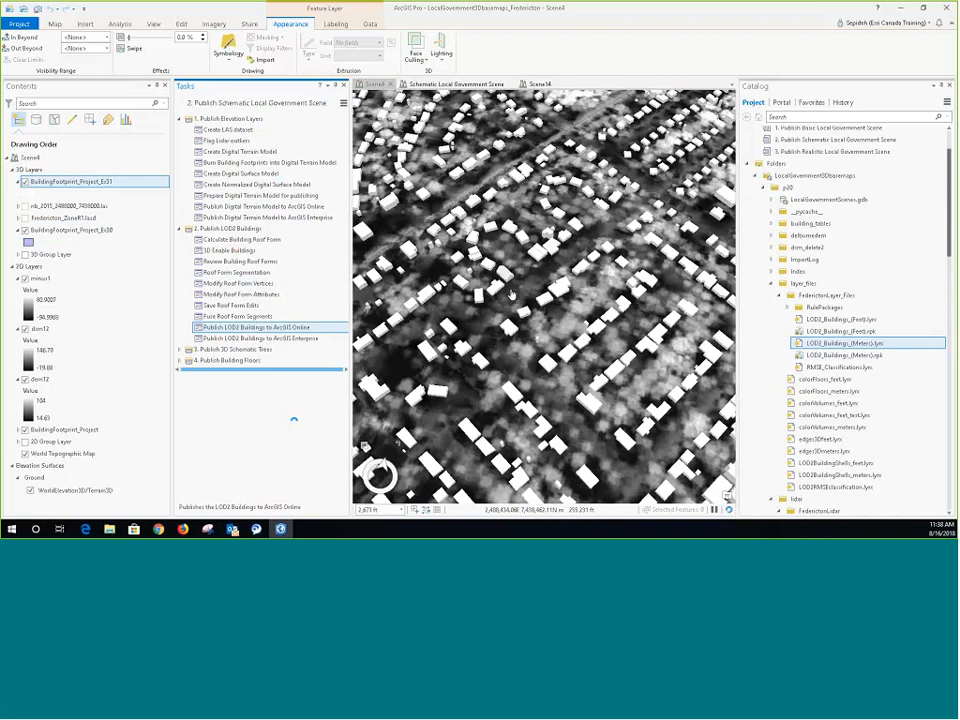
scroll(511, 295, "up", 6)
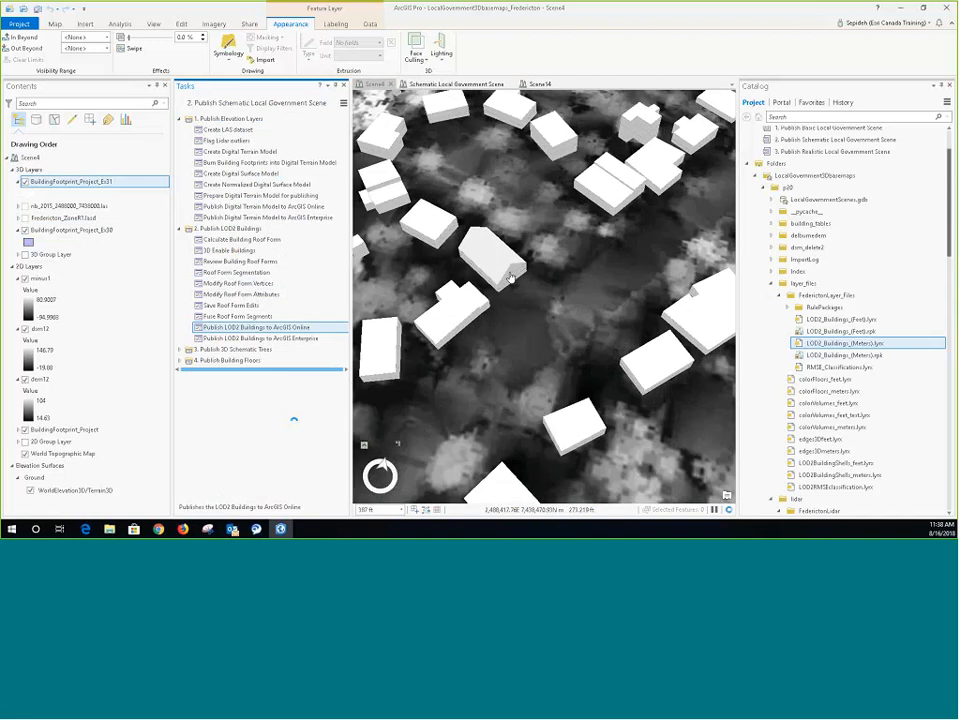
scroll(510, 278, "up", 4)
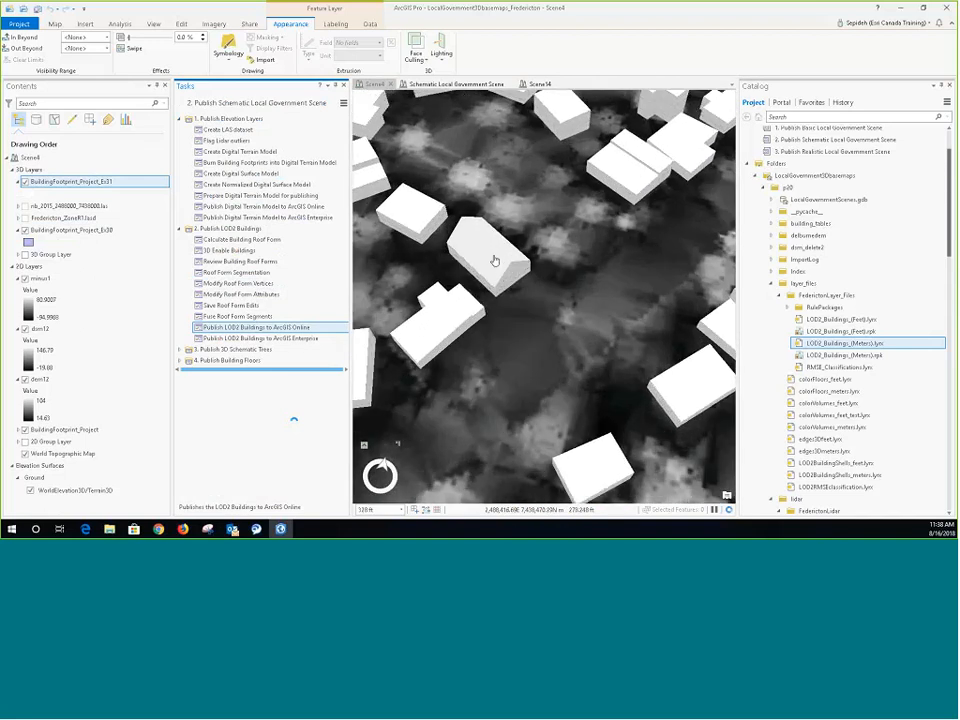
mouse_move(385, 468)
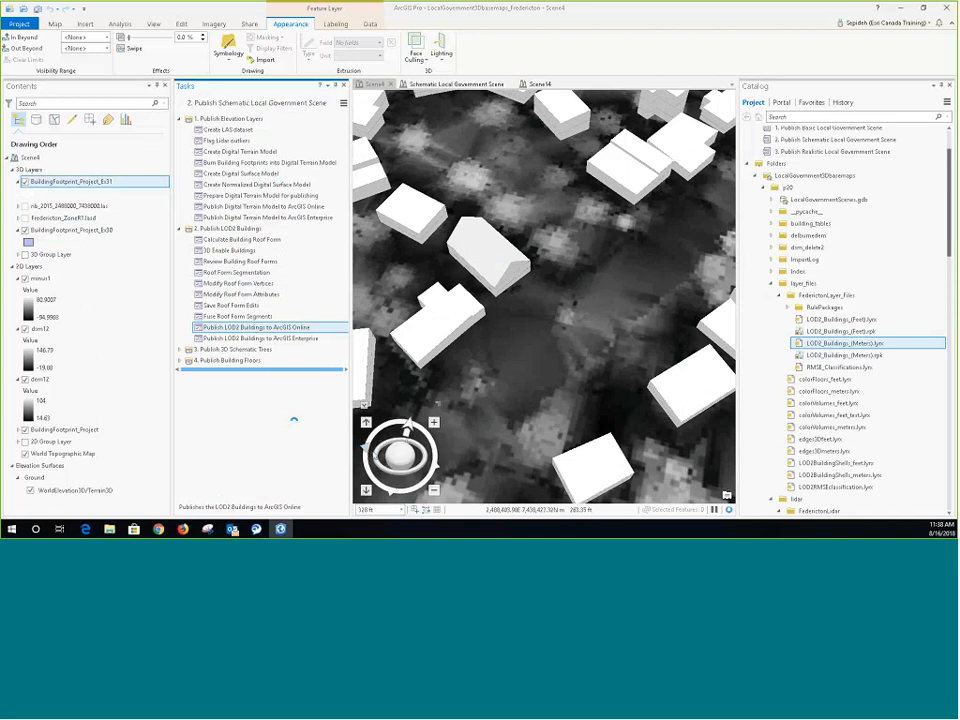
left_click_drag(419, 473, 357, 447)
left_click_drag(523, 301, 450, 313)
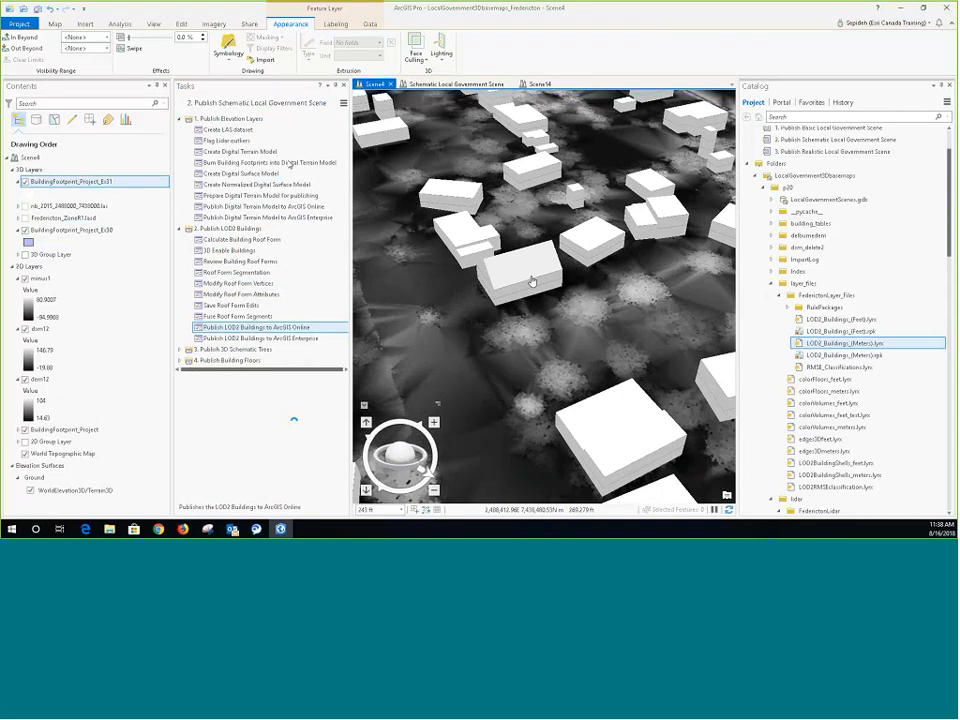
Edit the vertices of the gable building in BuildingFootprint_Project_Ex31, sketching a rectangle on its roof slope and pulling it up into a raised dormer block
left_click(182, 24)
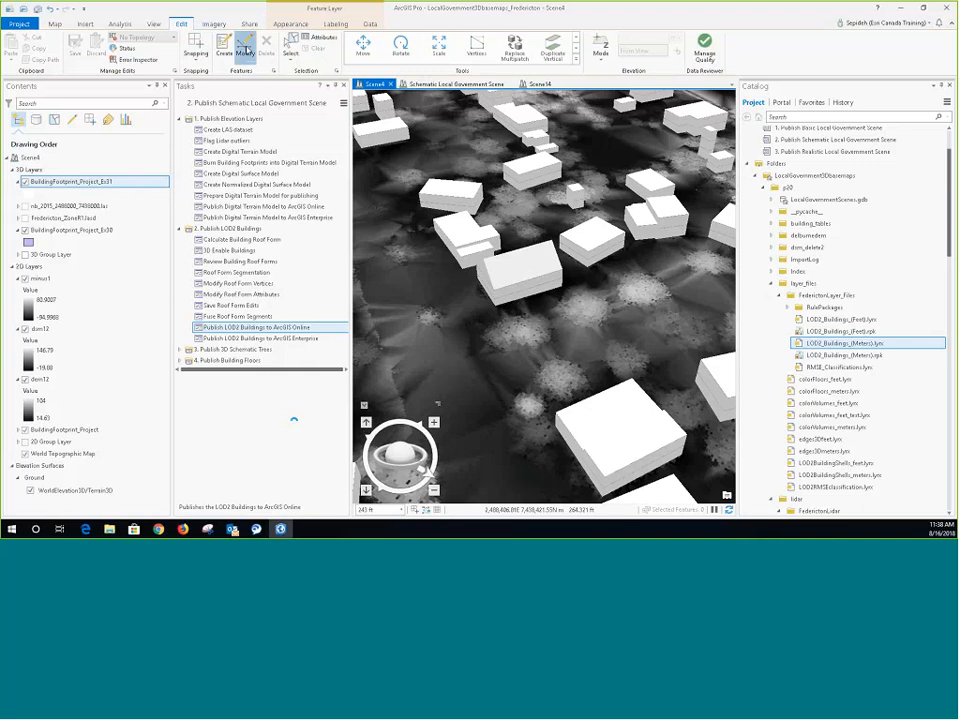
left_click(245, 47)
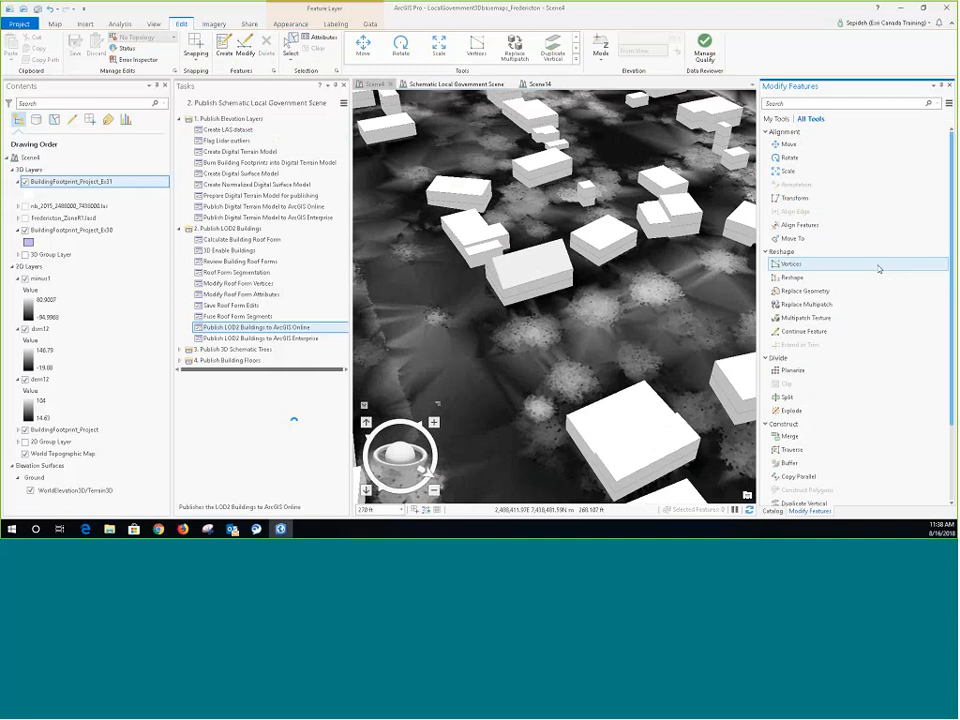
left_click(790, 264)
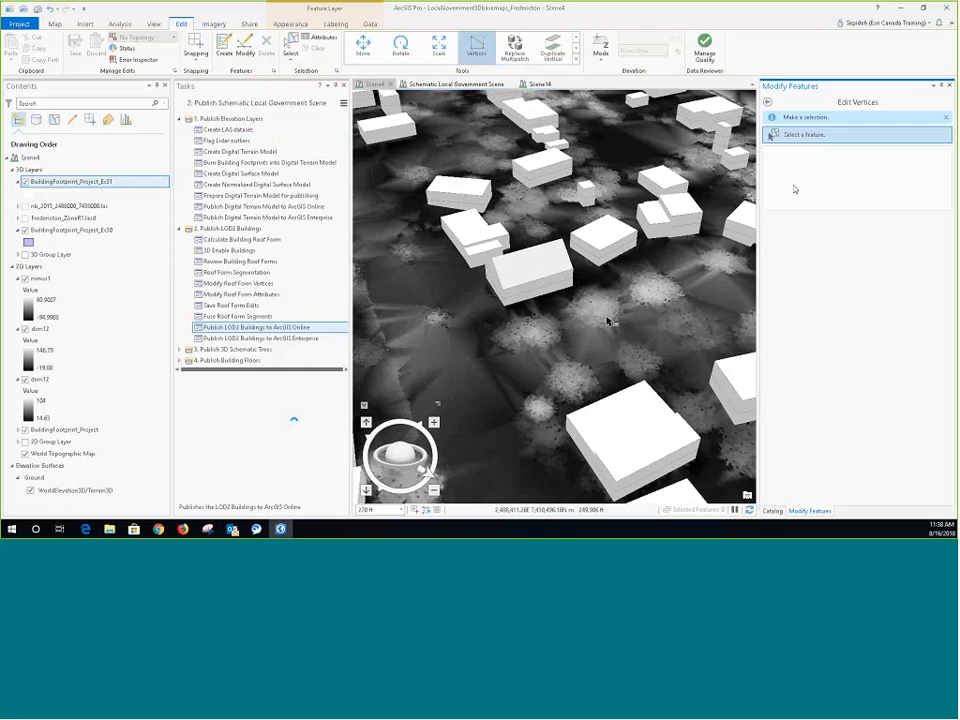
left_click(553, 263)
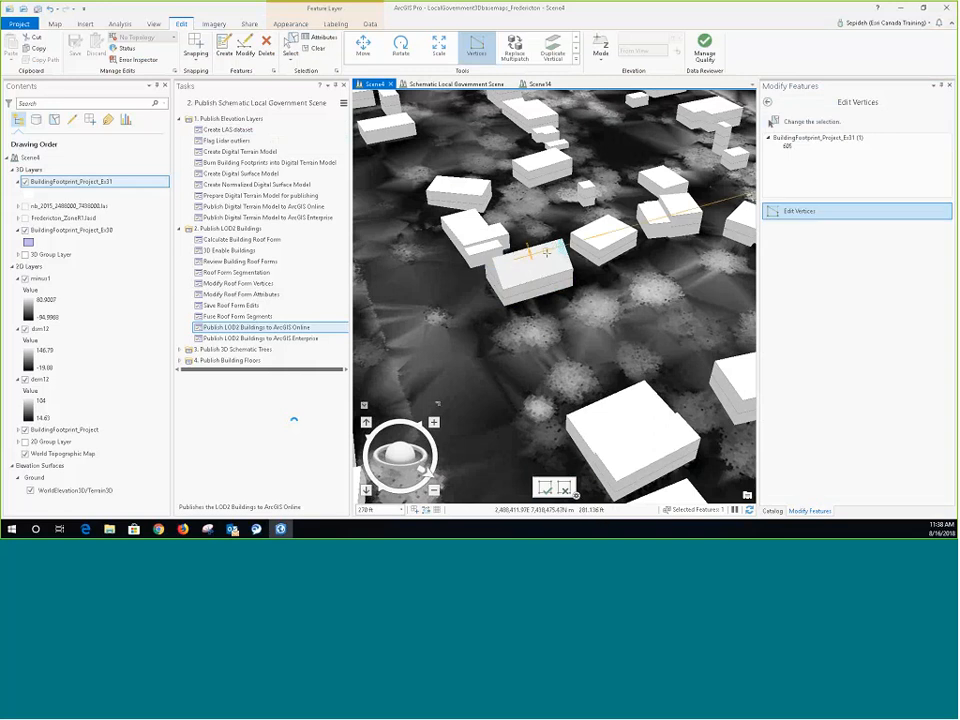
left_click(548, 251)
left_click(552, 265)
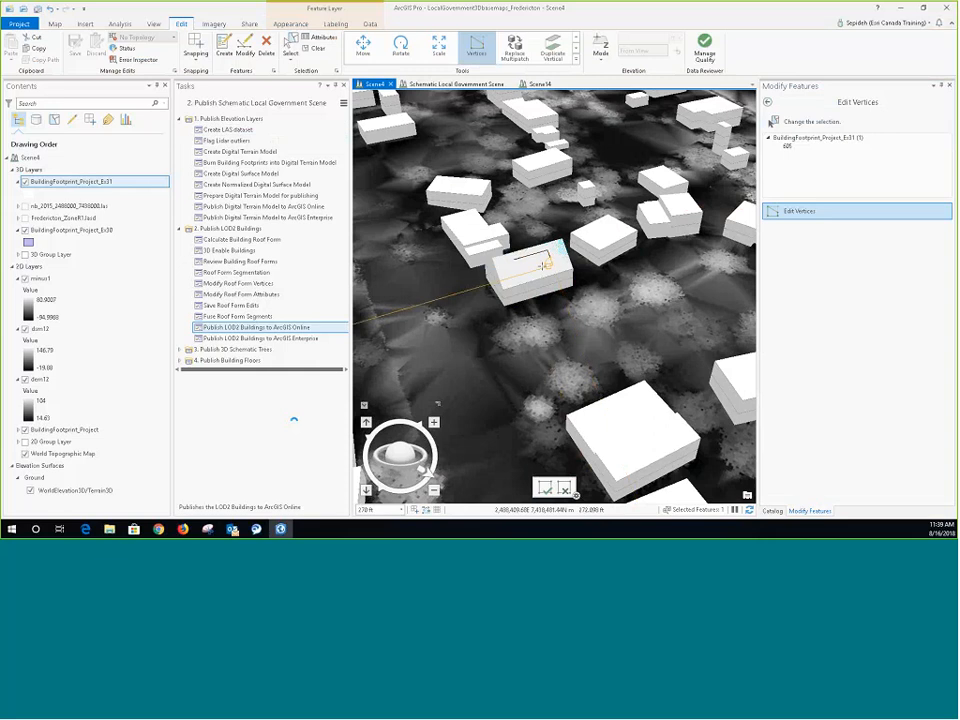
left_click(518, 270)
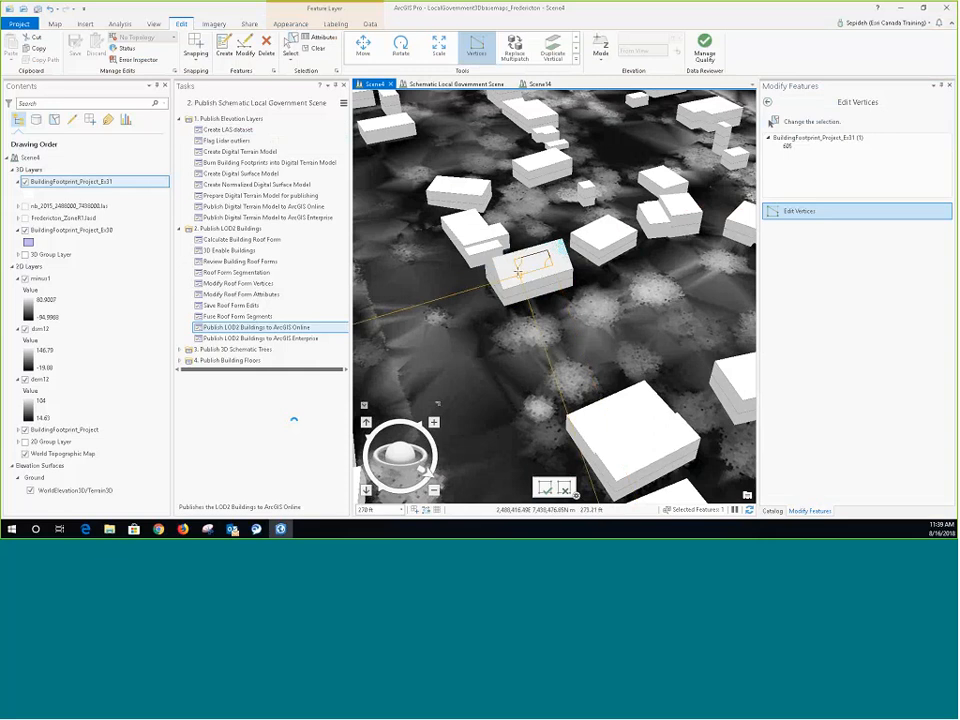
double_click(516, 260)
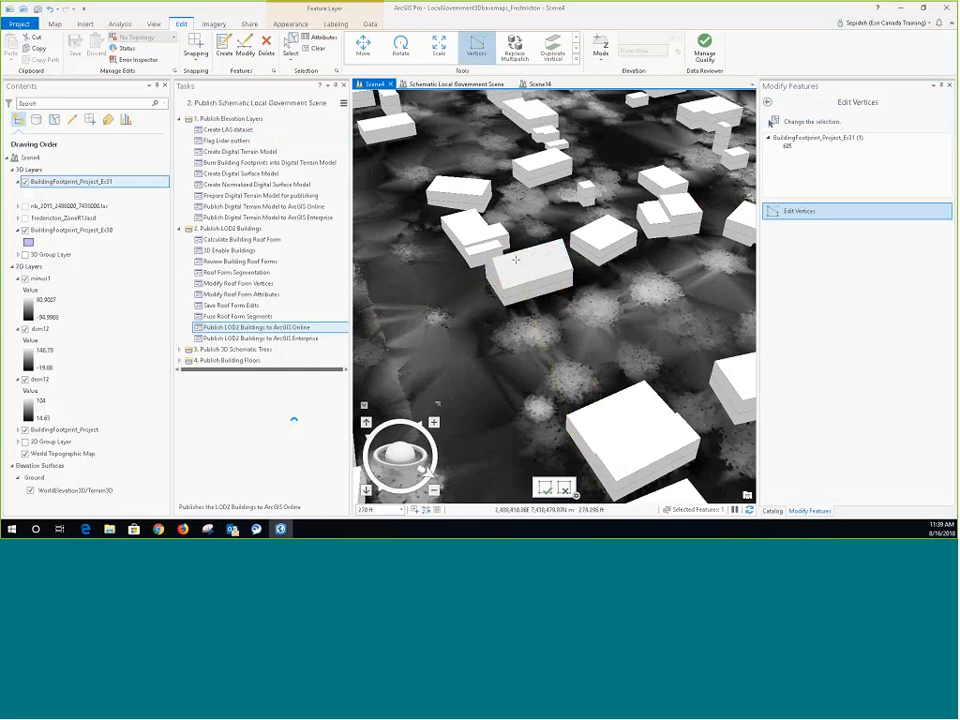
left_click_drag(534, 262, 537, 259)
left_click(768, 102)
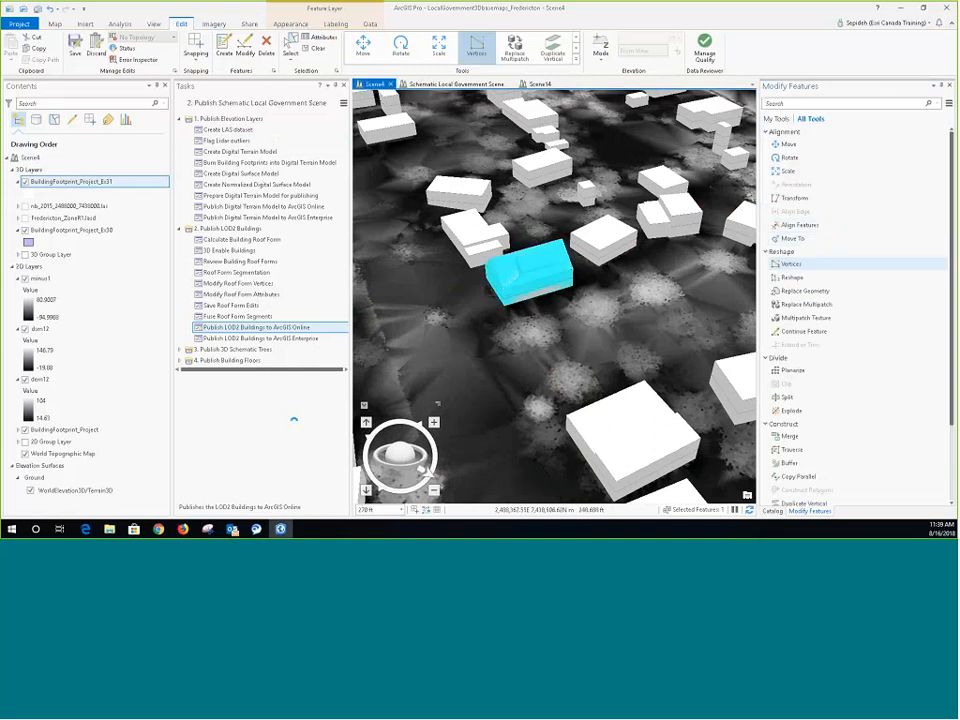
Load RoofTexture.jpg from the RoofTexture folder onto the roof slope around the dormer using Multipatch Texture
left_click(805, 318)
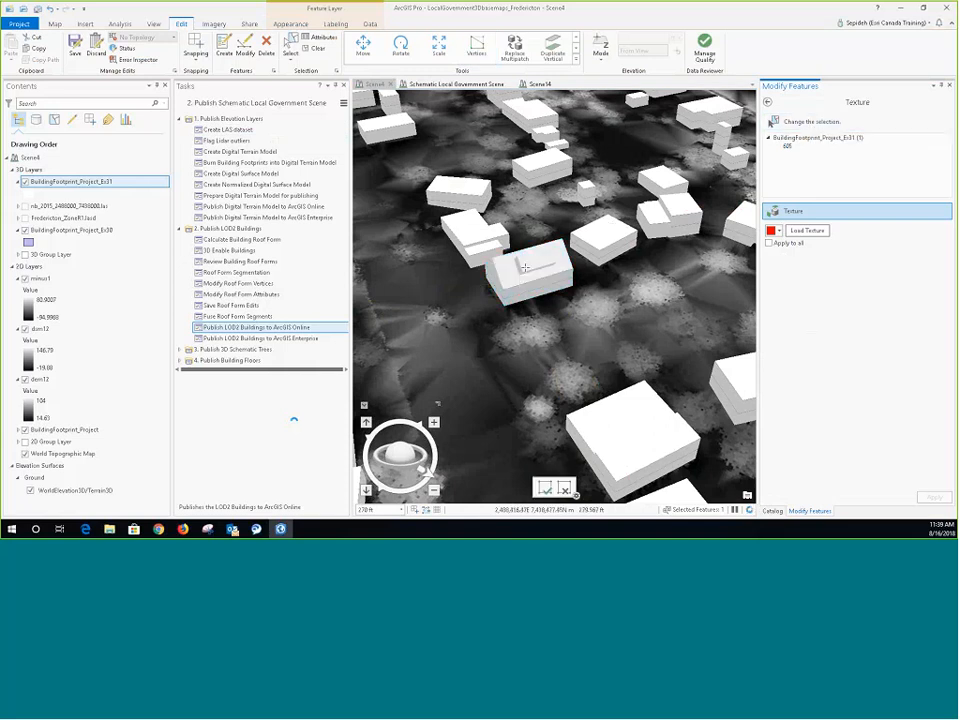
left_click(511, 270)
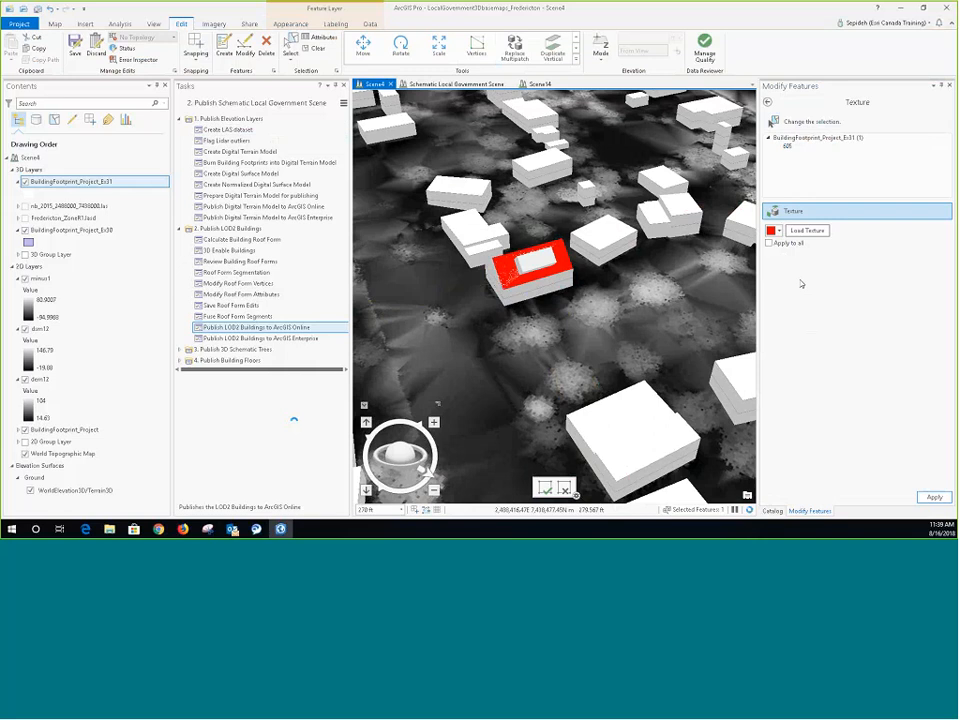
left_click(814, 234)
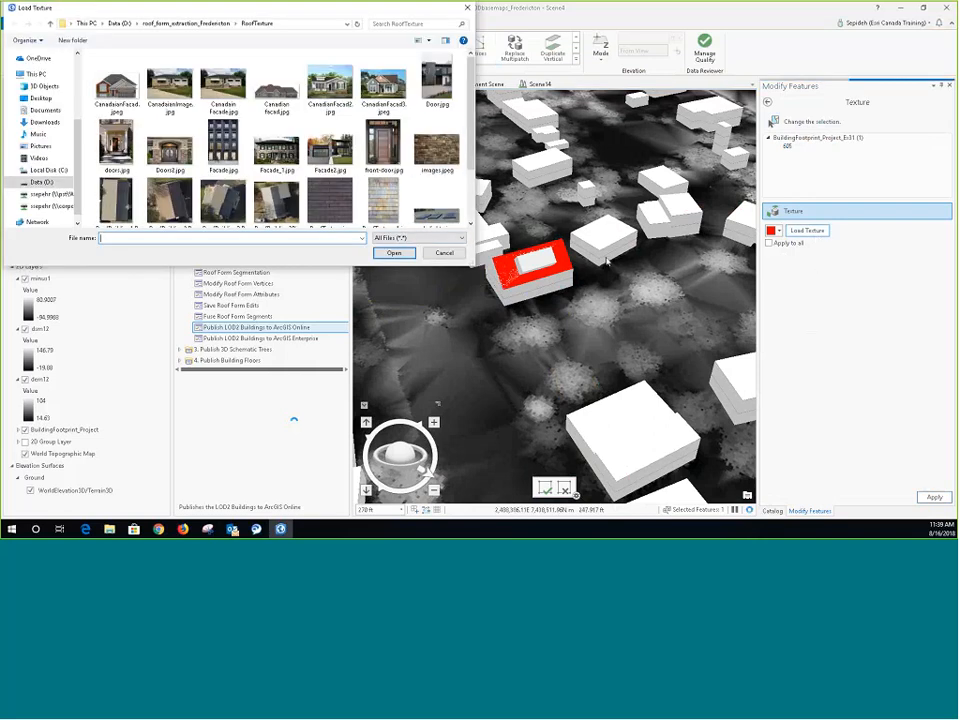
scroll(472, 134, "down", 1)
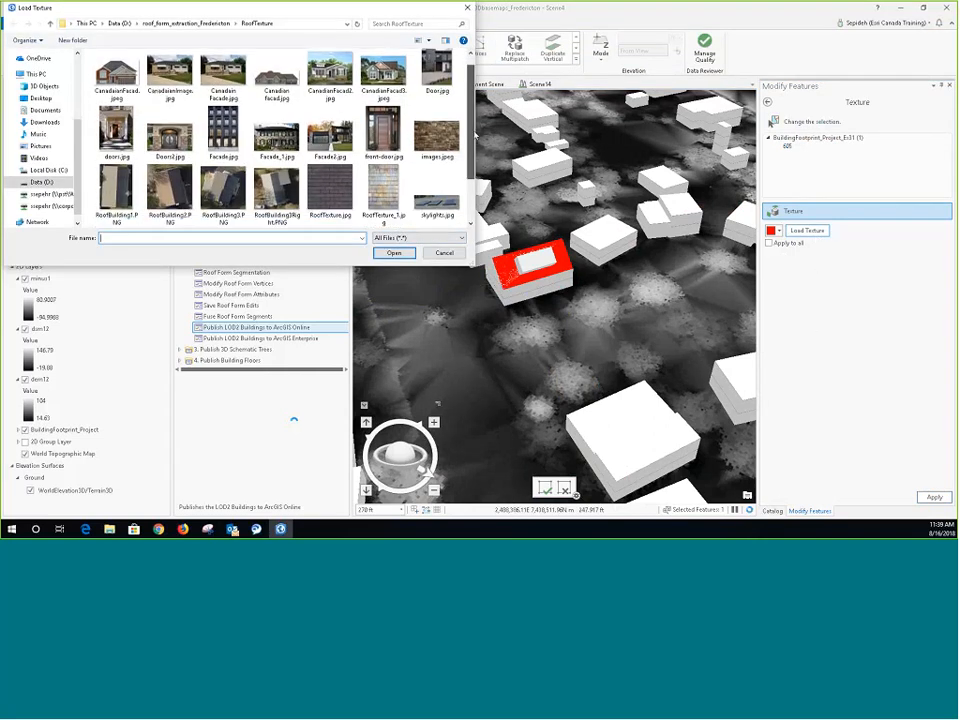
left_click(330, 192)
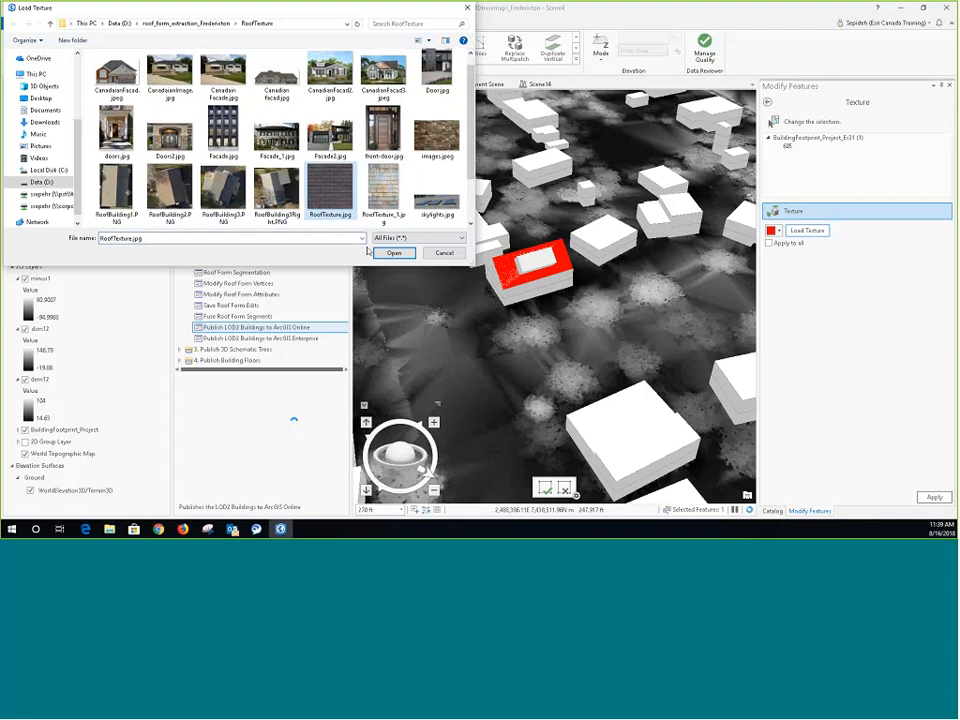
left_click(392, 252)
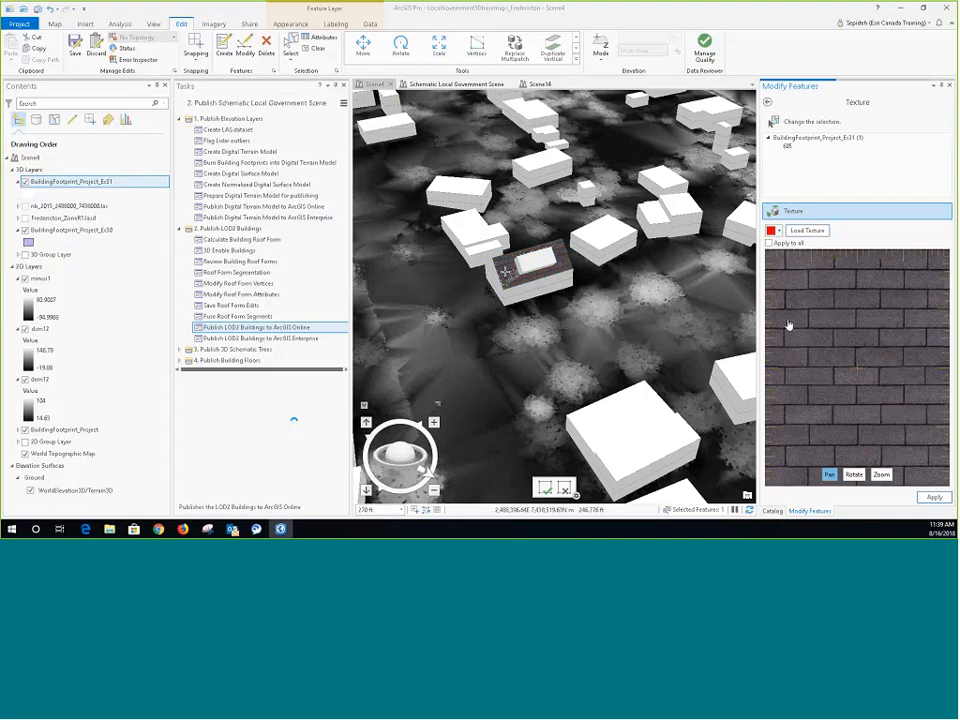
Add the shingle texture to the remaining roof faces at the building's end and rear
left_click(592, 245)
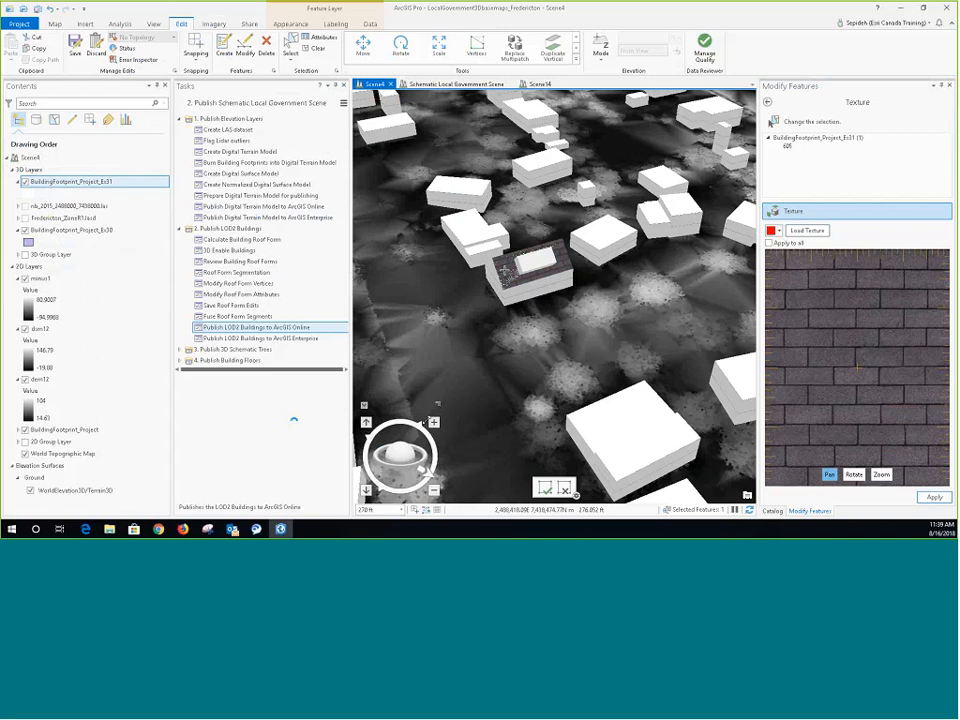
left_click_drag(396, 467, 450, 478)
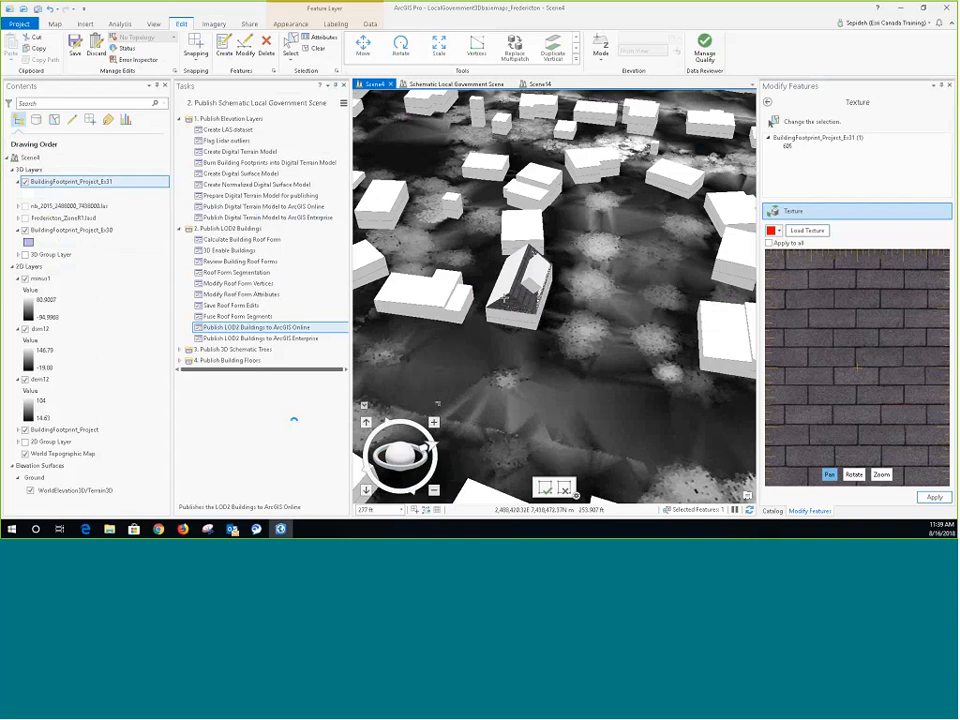
left_click(505, 298)
left_click_drag(403, 469, 523, 455)
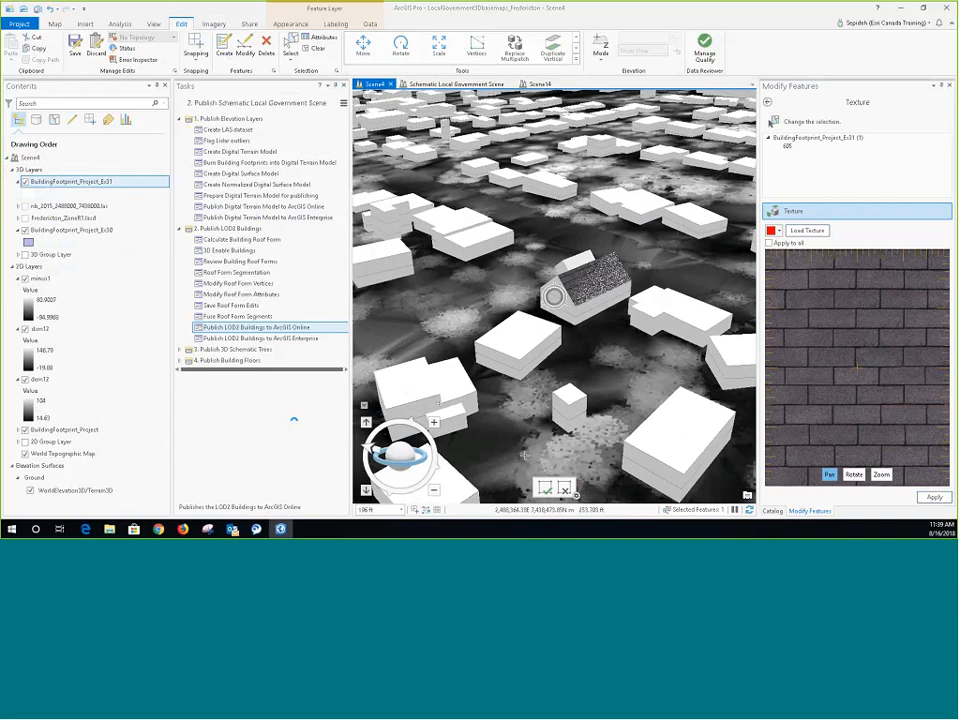
left_click(564, 288)
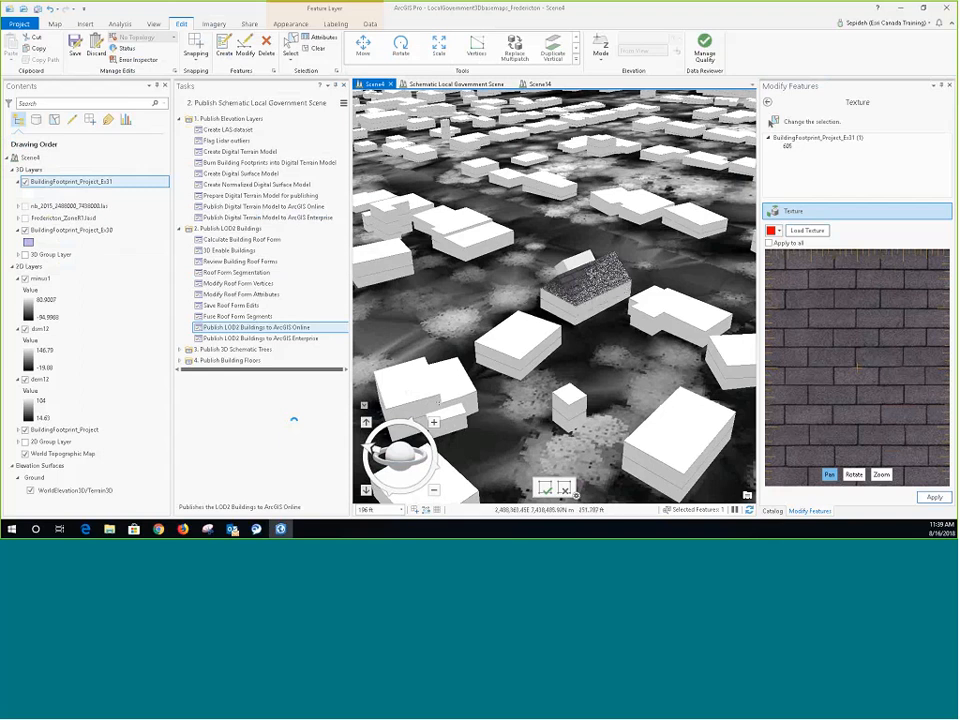
Rescale the shingle pattern to smaller tiles and apply the roof texture edits
scroll(867, 354, "down", 2)
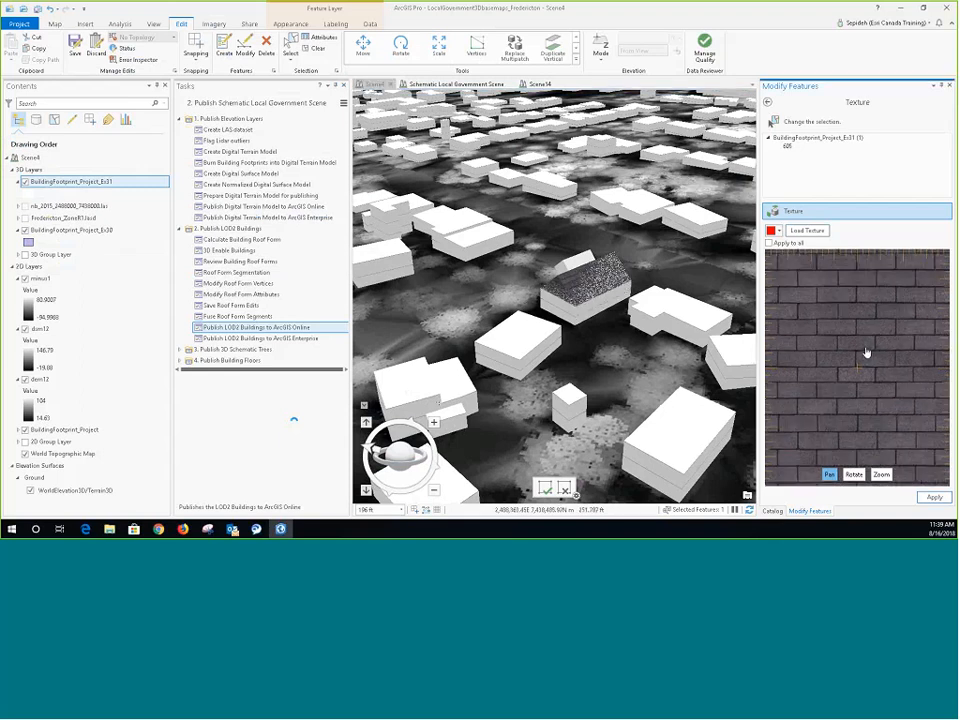
scroll(866, 345, "down", 3)
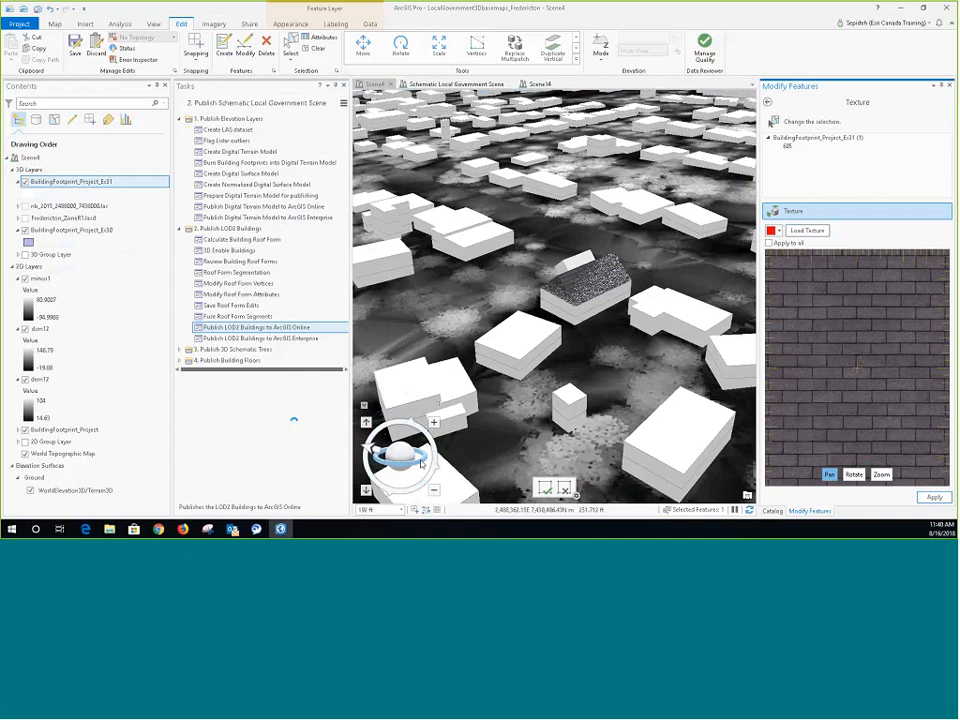
left_click_drag(421, 462, 259, 452)
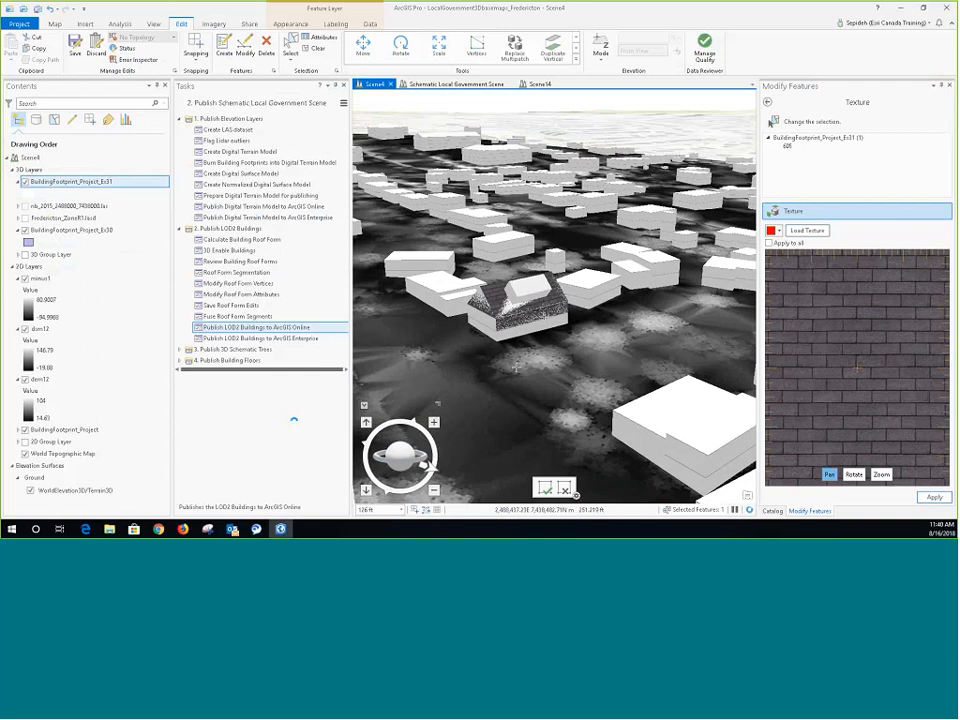
left_click(934, 498)
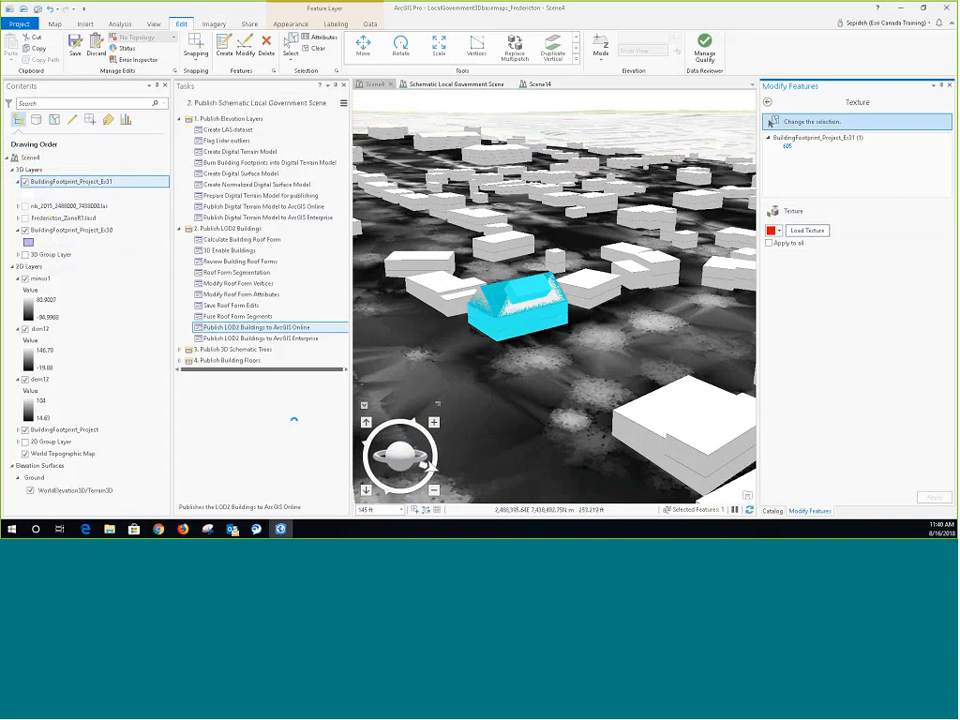
Select the building's upper front wall for texturing and load the CanadaianImage.jpg house photo onto it
left_click(520, 308)
left_click(785, 211)
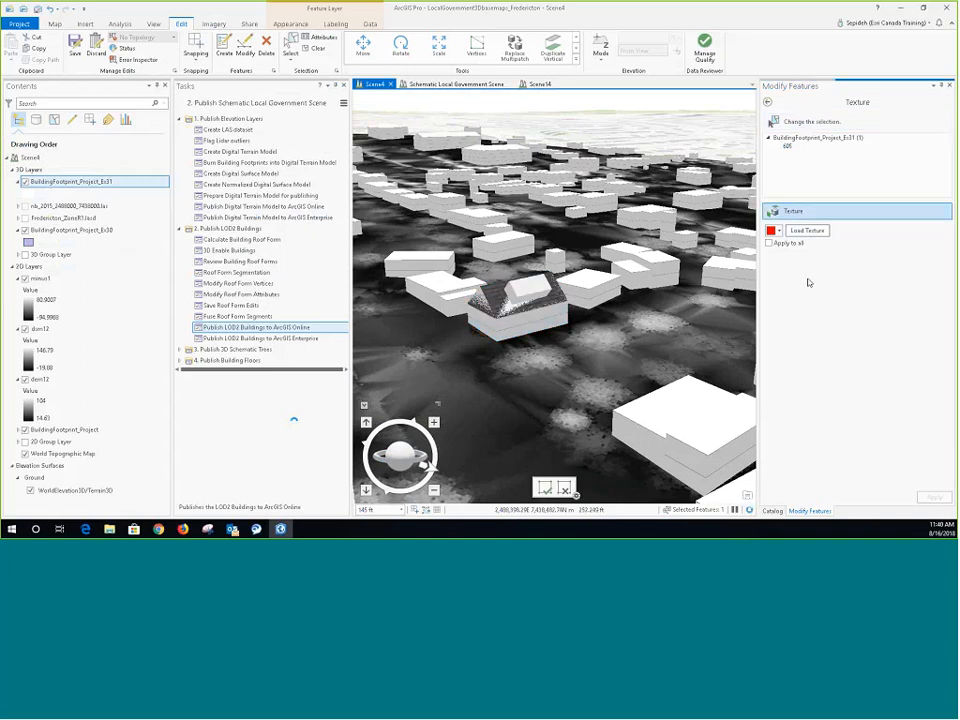
left_click(806, 230)
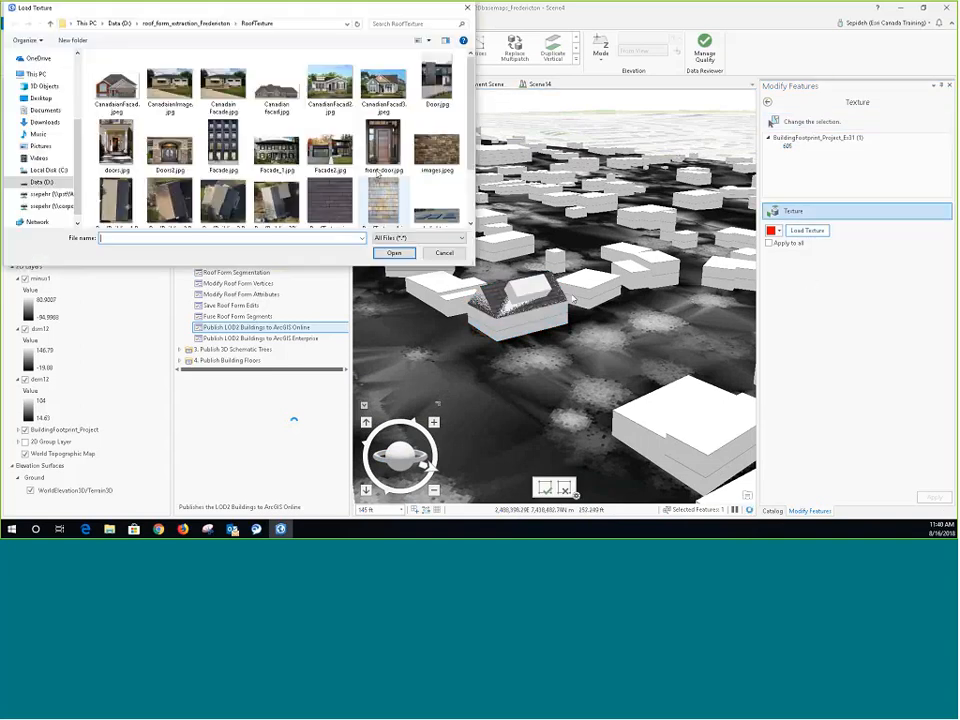
left_click(170, 85)
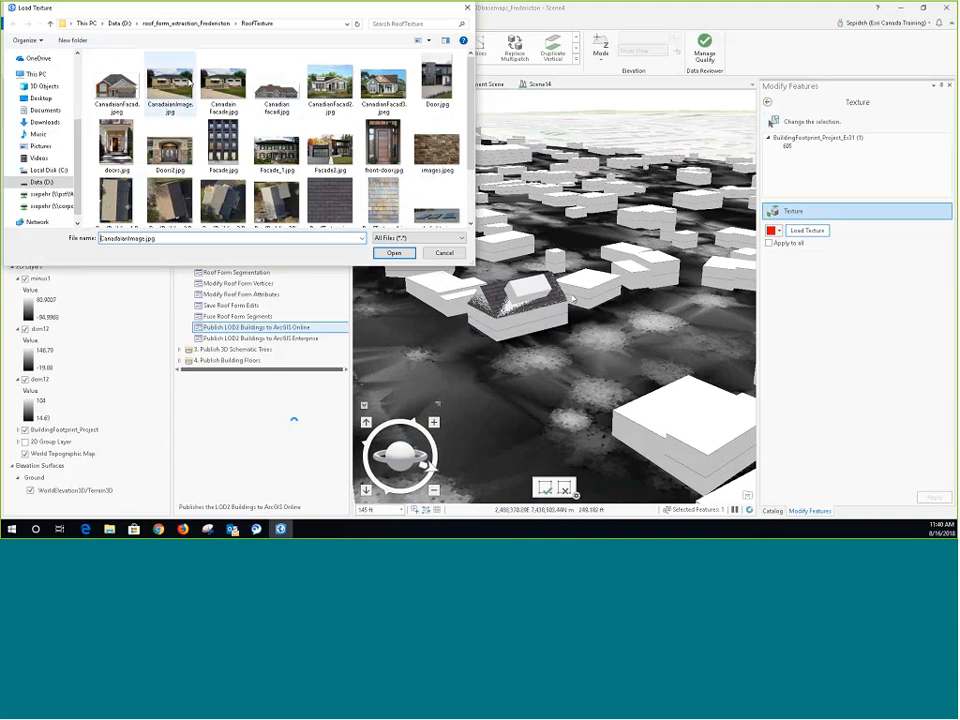
left_click(394, 252)
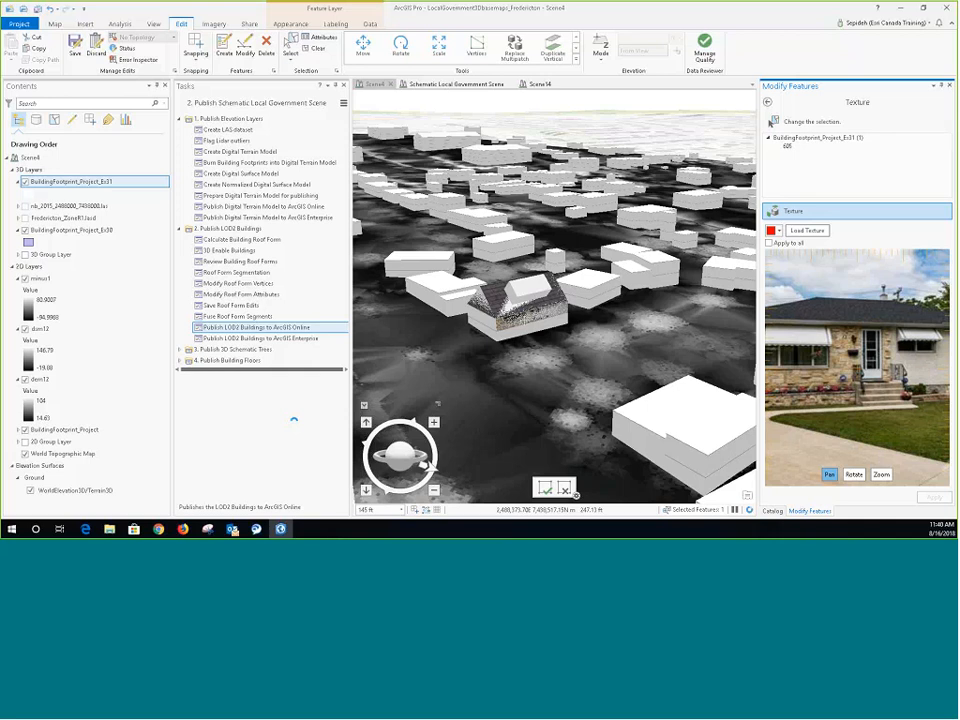
Reposition and scale the house photo so its windows and door fit the upper front wall
left_click_drag(857, 358, 854, 366)
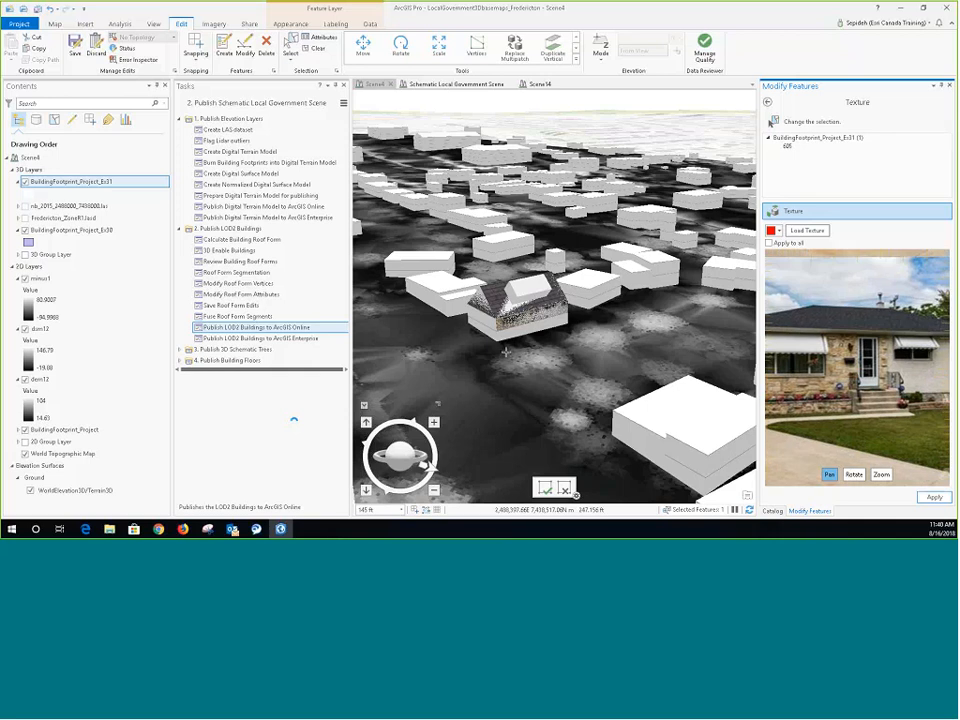
scroll(518, 320, "up", 3)
scroll(522, 323, "up", 2)
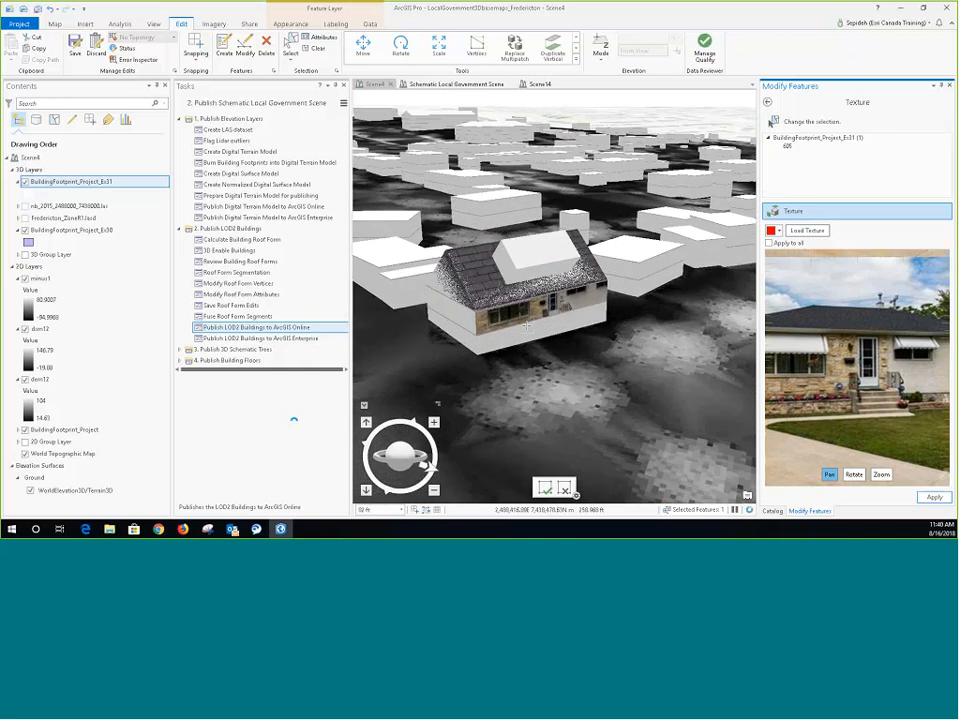
left_click_drag(858, 382, 860, 381)
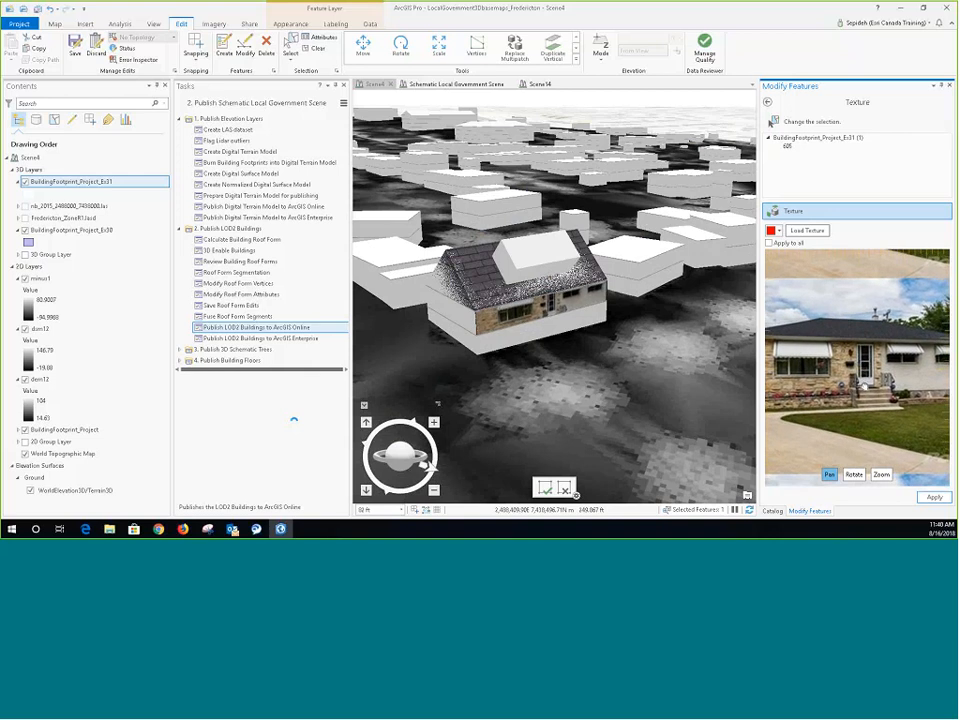
Add the house photo to the lower front wall, shift the image to span both wall faces, and apply the facade texture
left_click(555, 324)
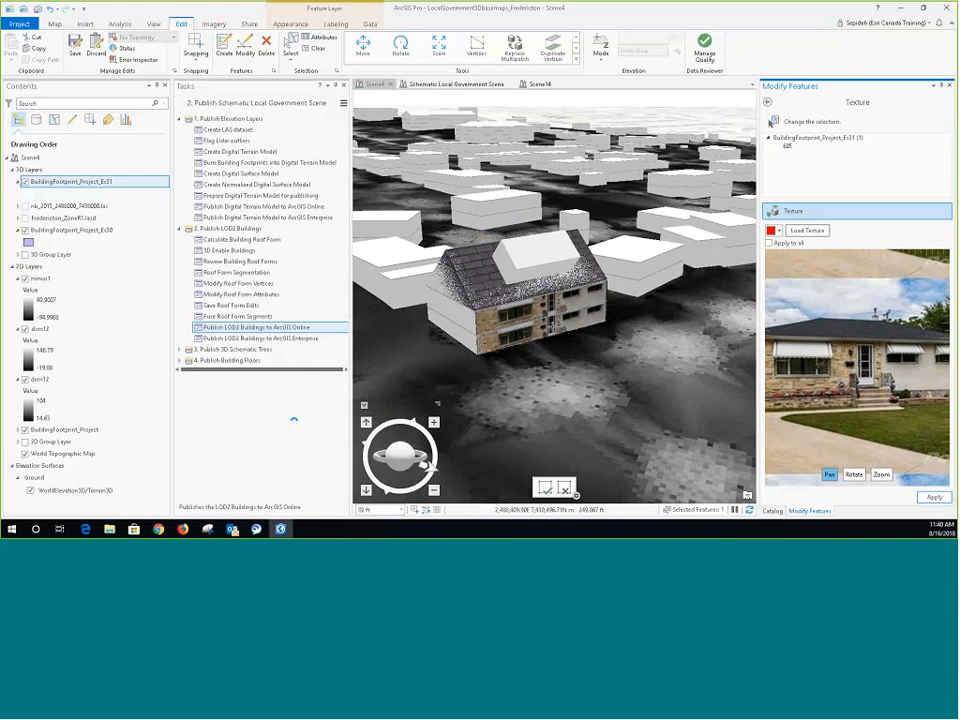
left_click_drag(830, 397, 829, 362)
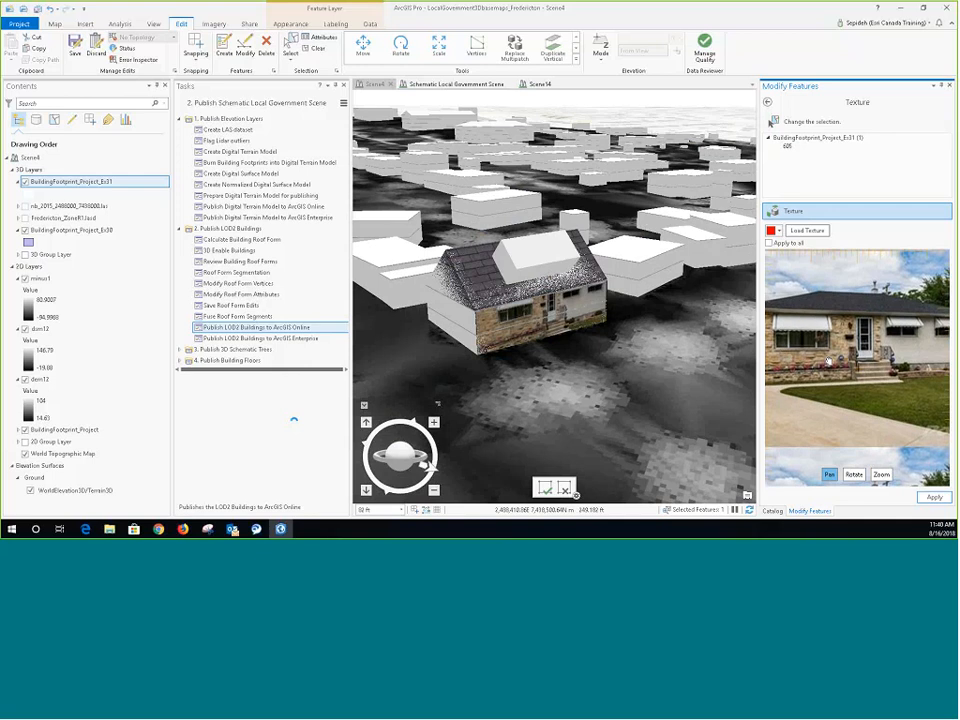
left_click(933, 497)
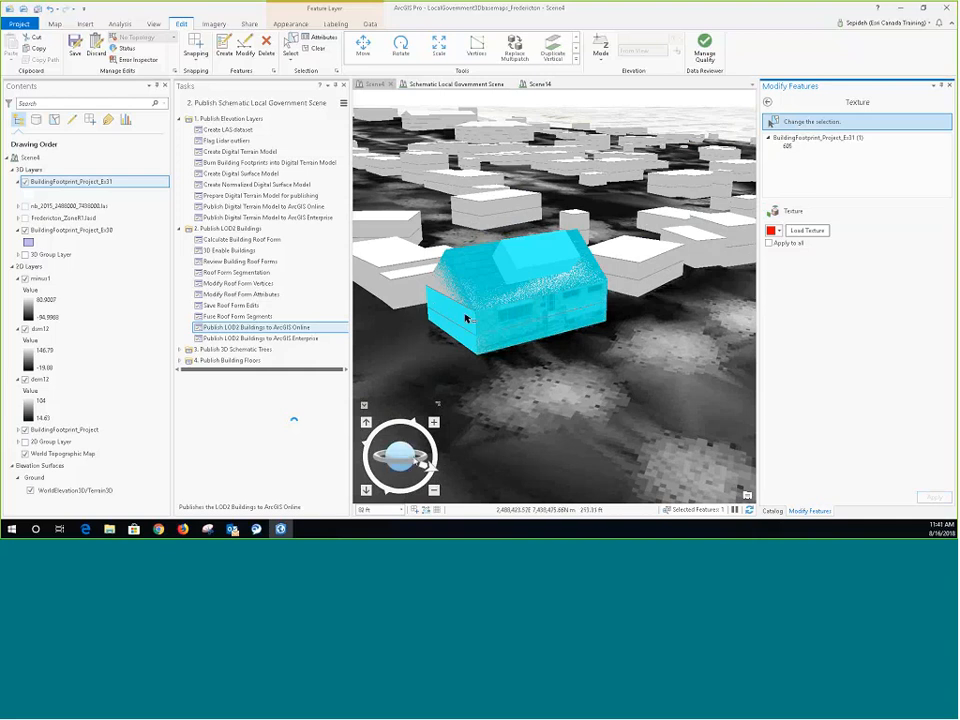
Load the images.jpeg stone texture onto the building's side wall, cover its upper and lower faces, and shrink the stone pattern
middle_click_drag(553, 296, 467, 337)
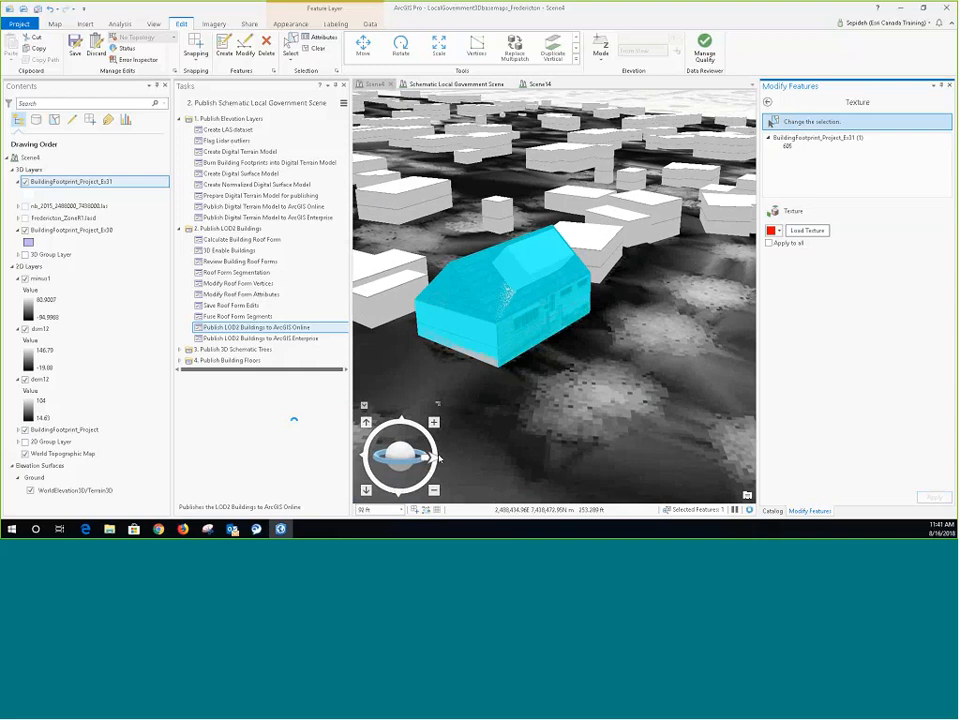
left_click(467, 337)
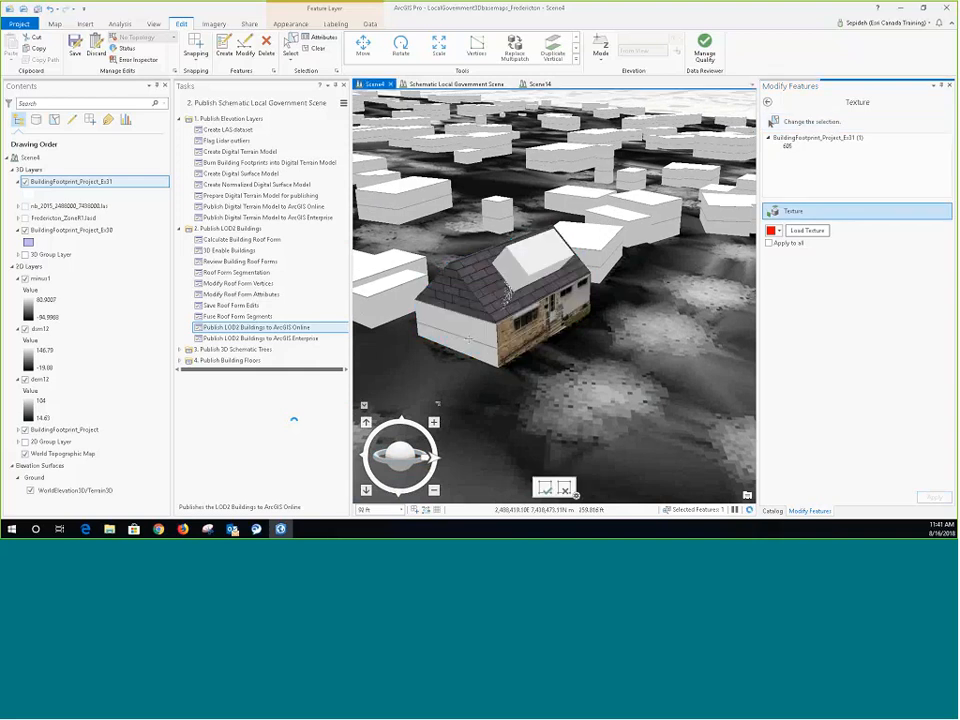
left_click(807, 230)
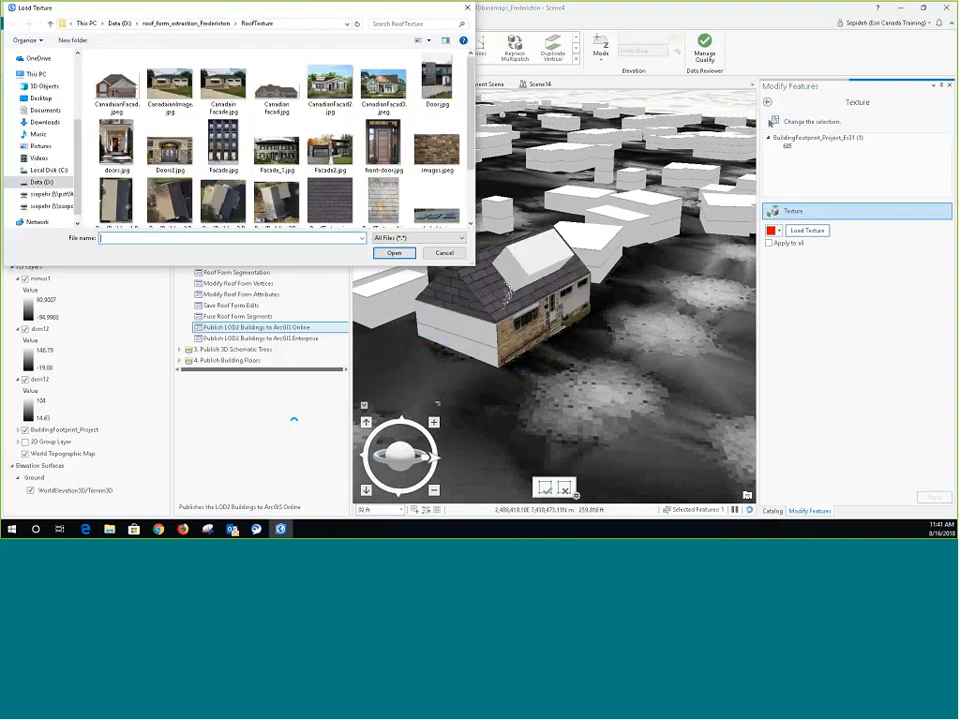
left_click(437, 150)
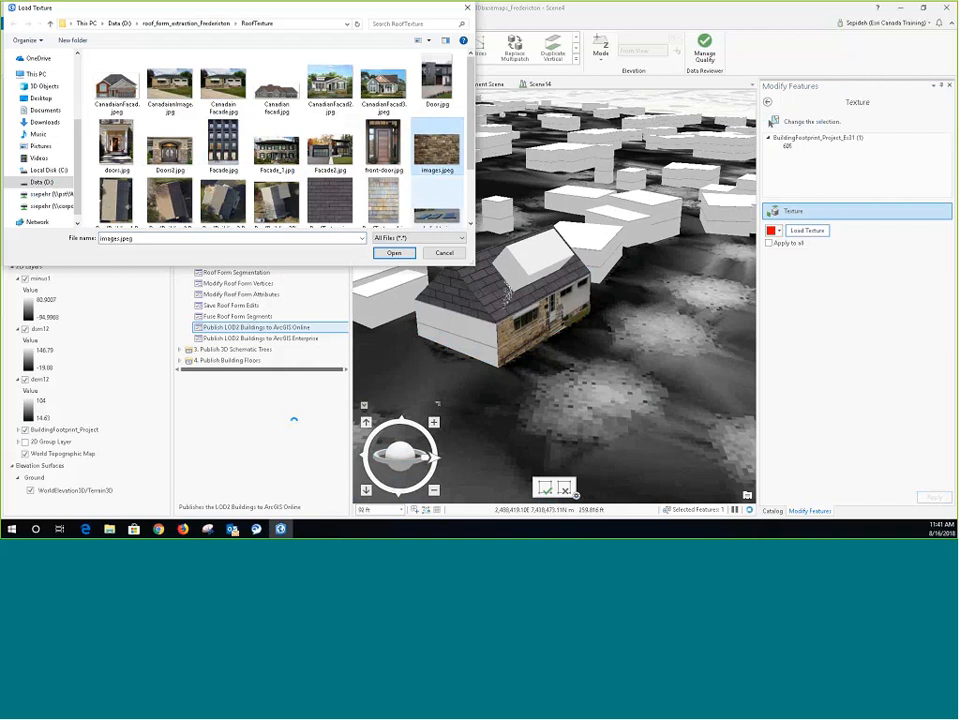
left_click(394, 253)
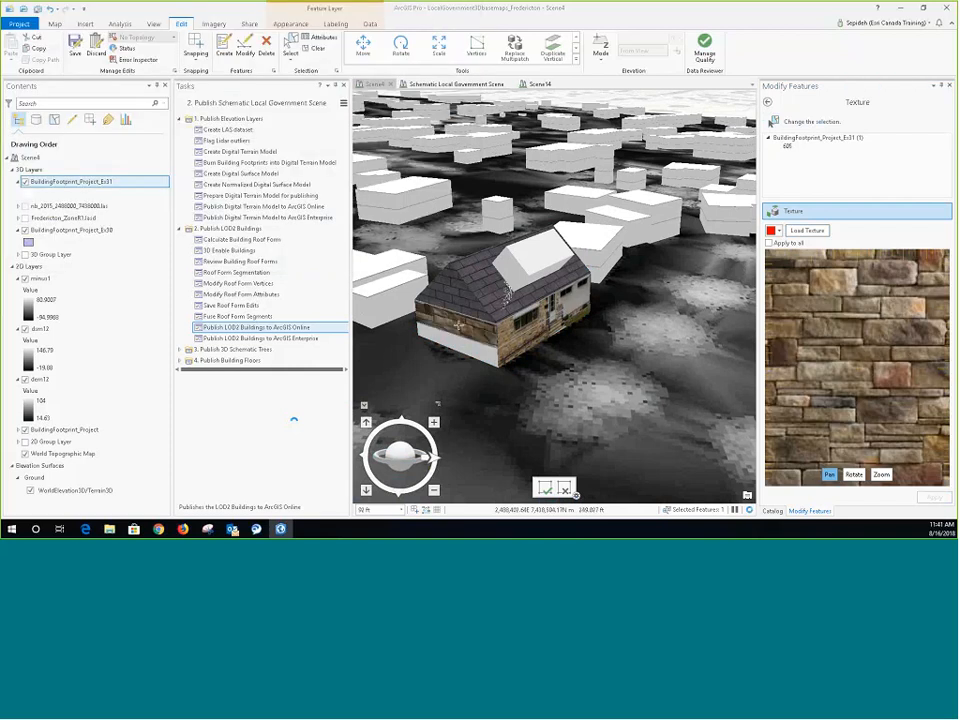
scroll(869, 365, "down", 3)
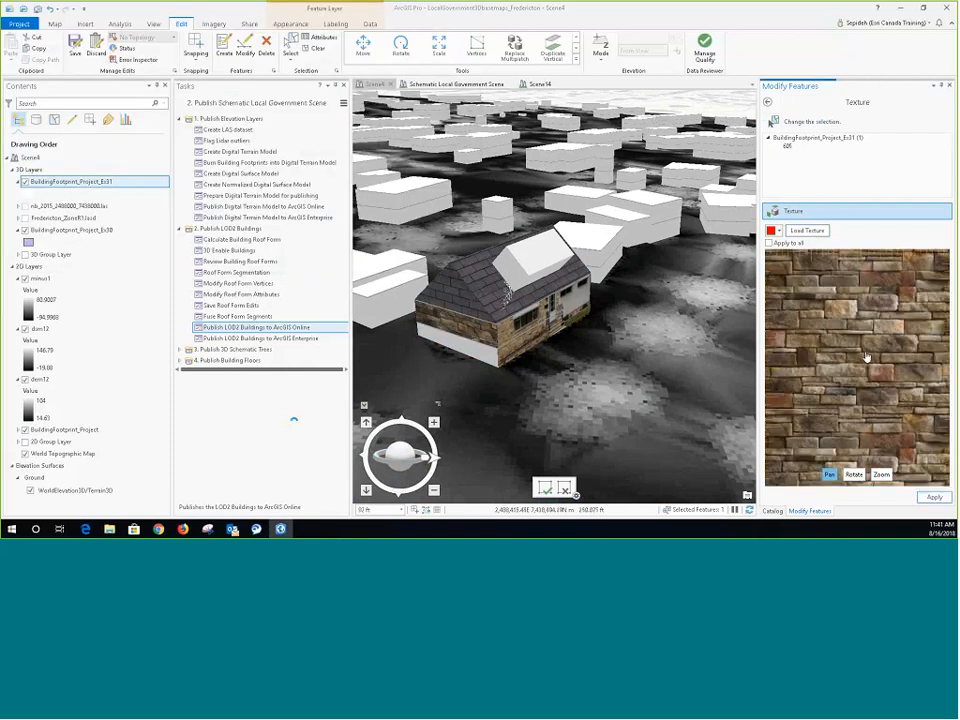
scroll(867, 357, "down", 2)
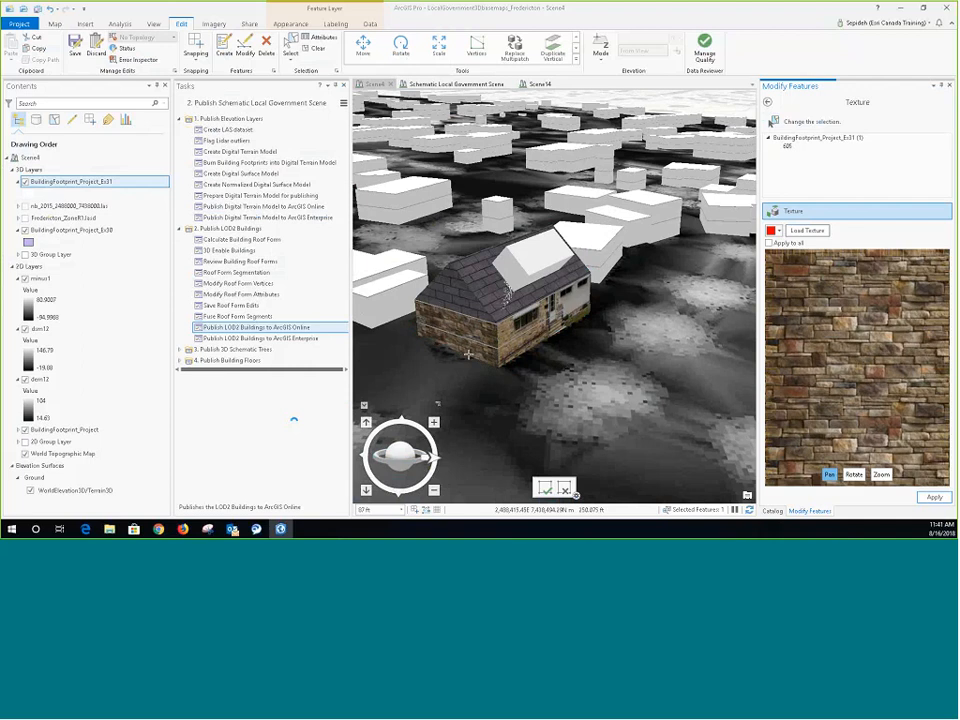
Extend the stone texture to the building's back wall and remaining side wall faces
left_click_drag(398, 457, 468, 464)
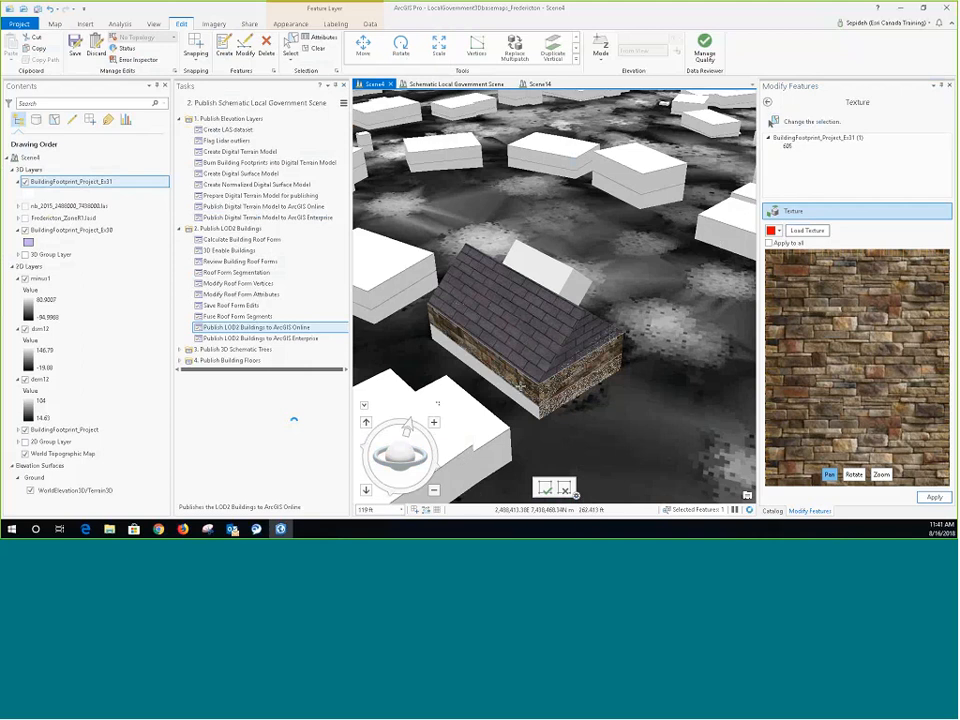
left_click_drag(399, 457, 437, 424)
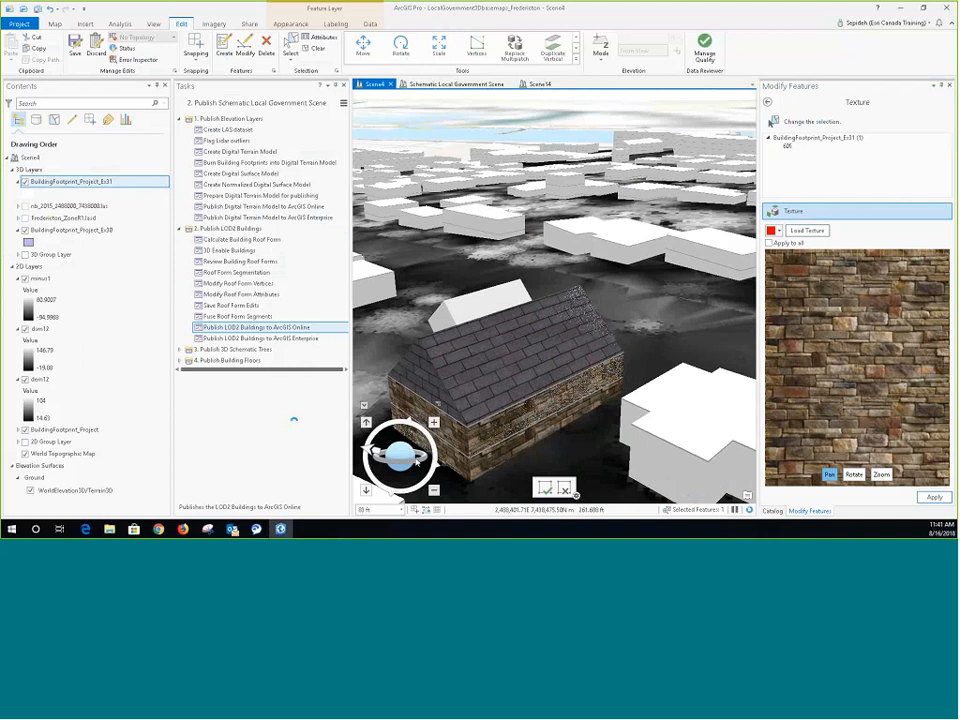
left_click_drag(417, 458, 263, 450)
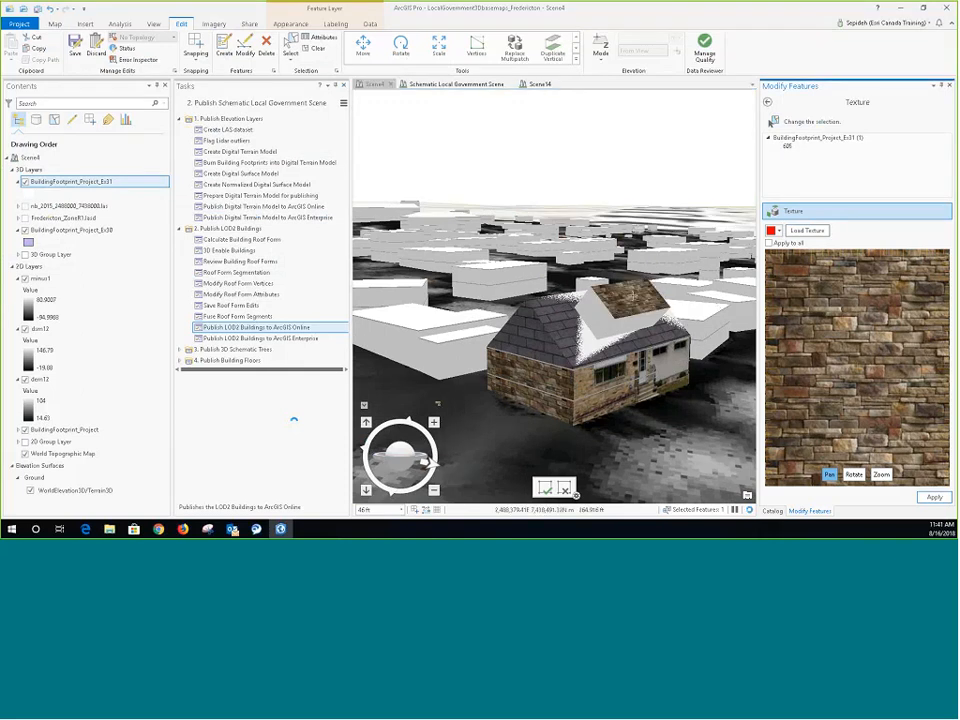
Load skylights.jpg onto the dormer's roof face, enlarge and shift it so the blue glass fills the face, and apply the texture edits
left_click(807, 234)
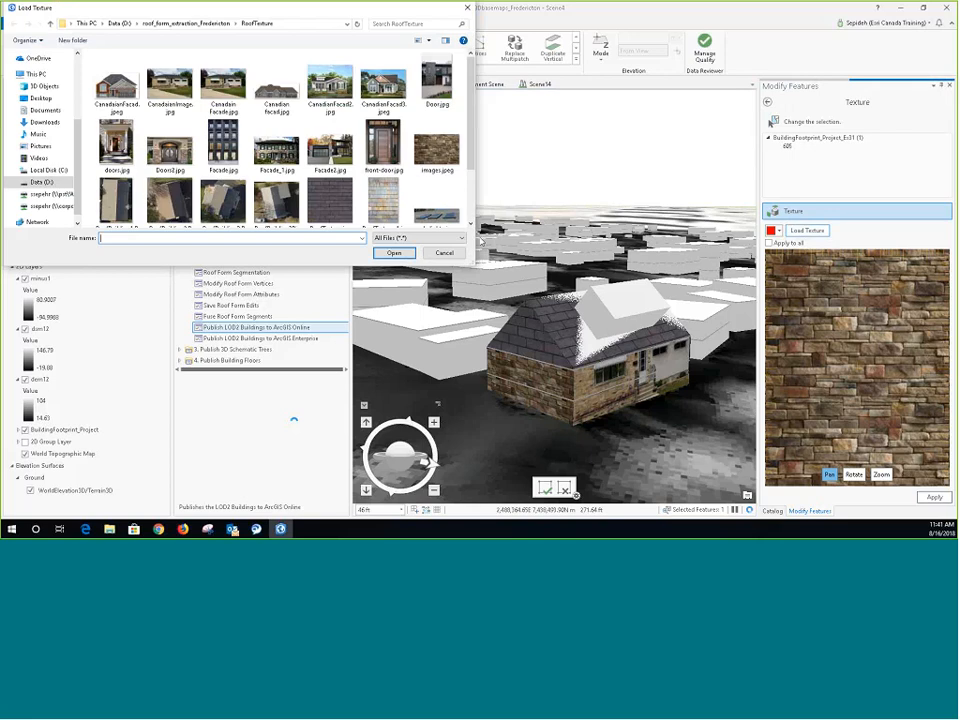
left_click(438, 210)
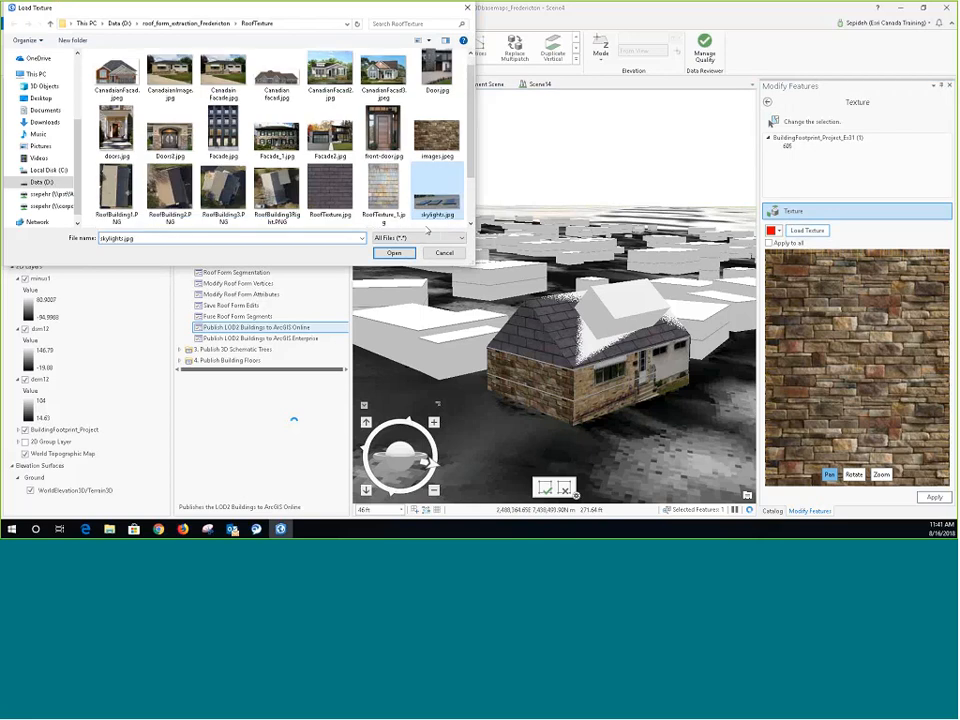
left_click(394, 253)
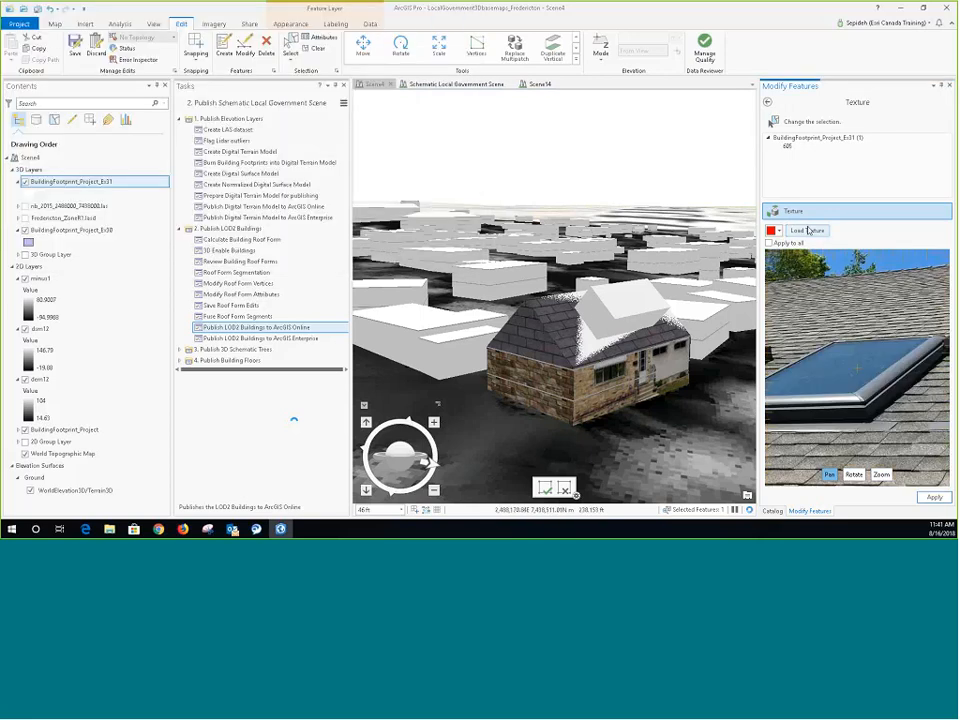
scroll(855, 370, "up", 3)
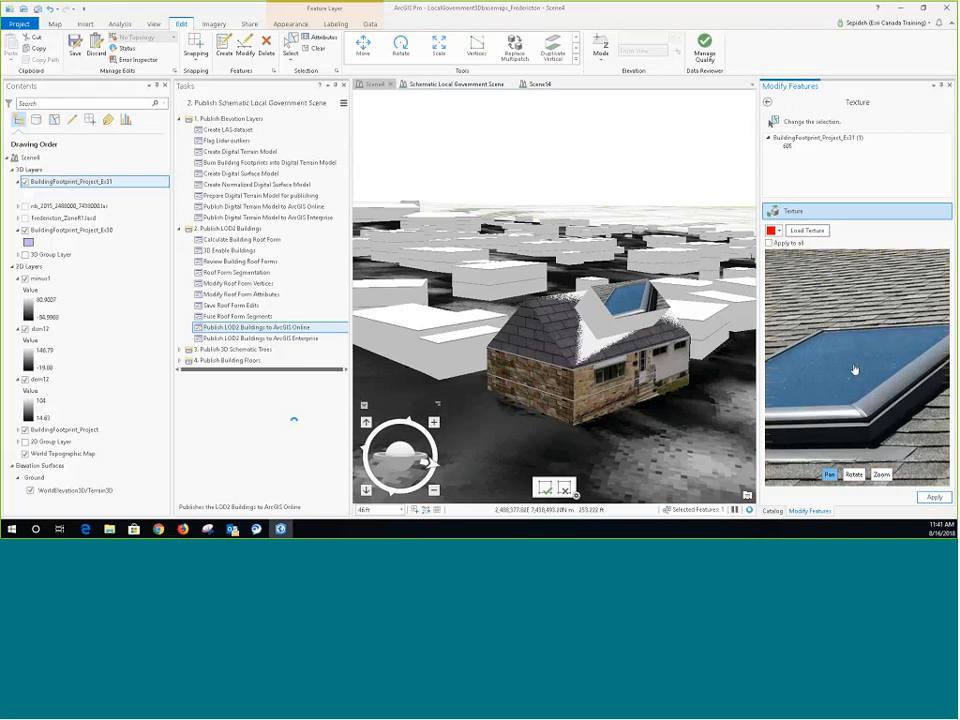
scroll(855, 370, "up", 5)
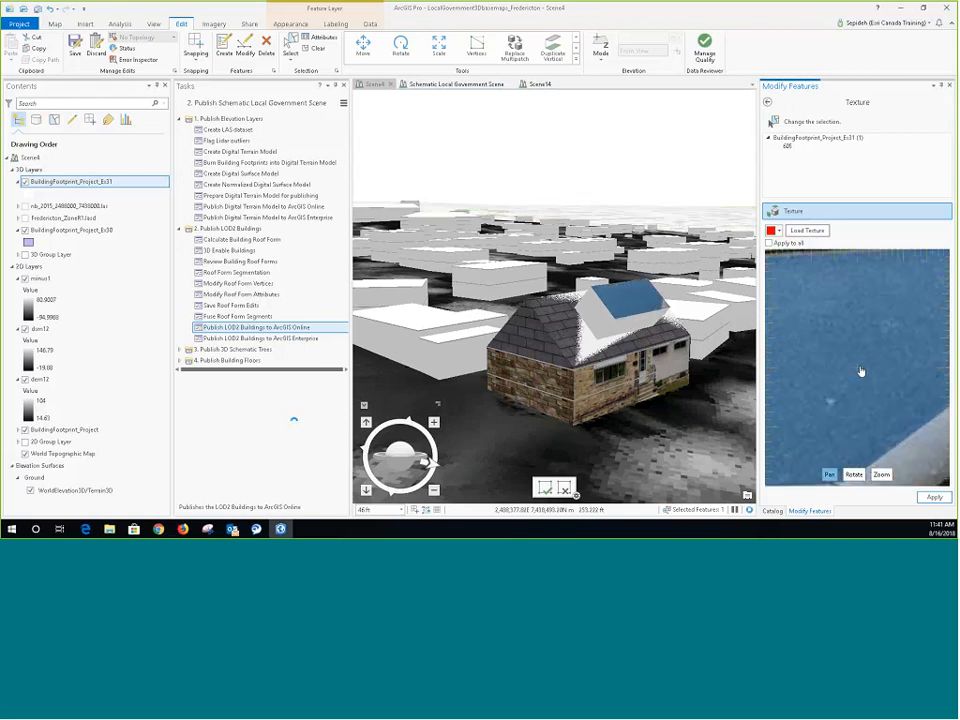
left_click_drag(860, 371, 877, 376)
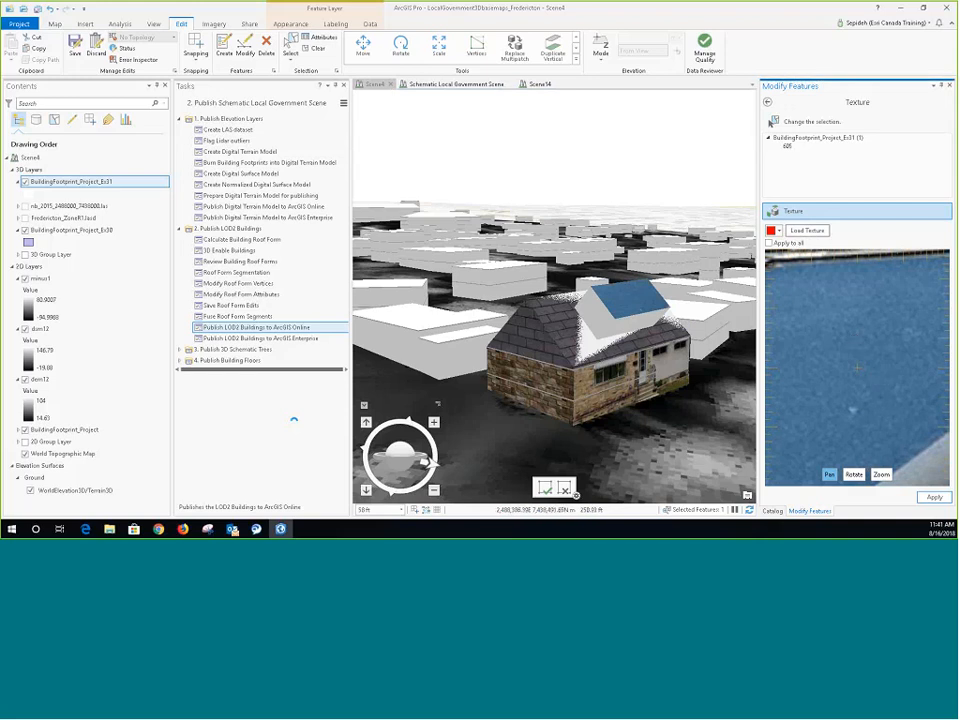
left_click(934, 497)
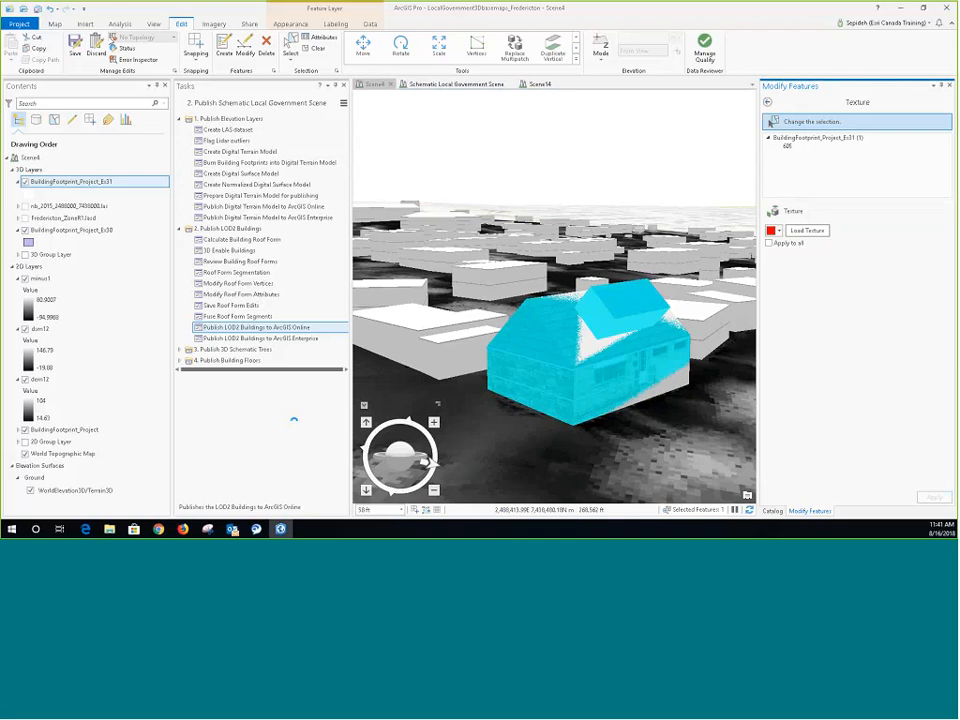
Save all texture edits, clear the building selection and close the Modify Features pane
left_click(75, 45)
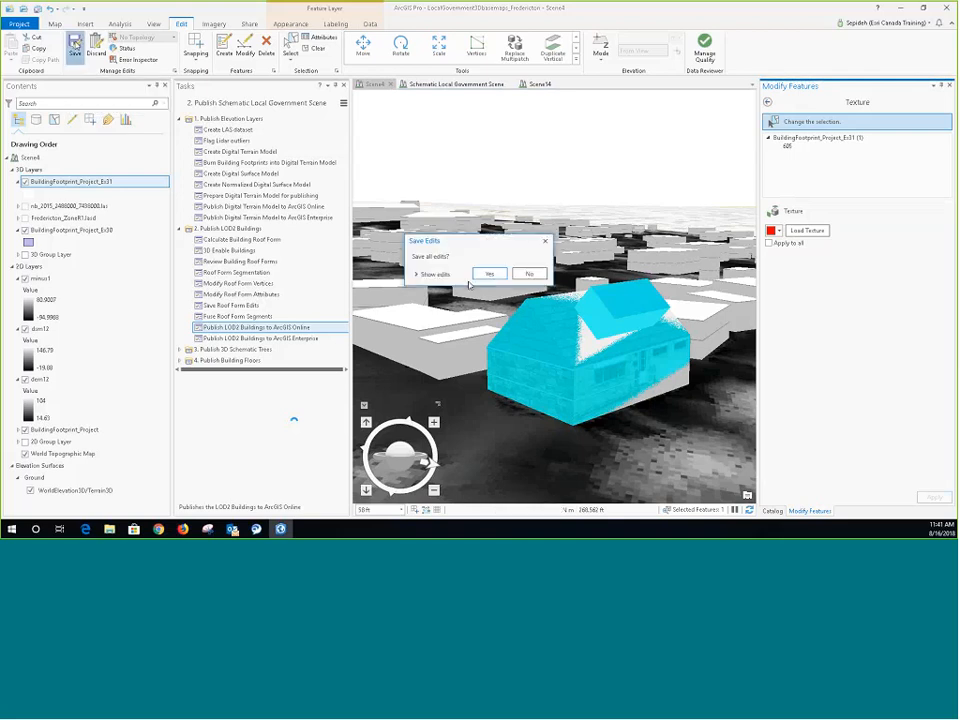
left_click(489, 273)
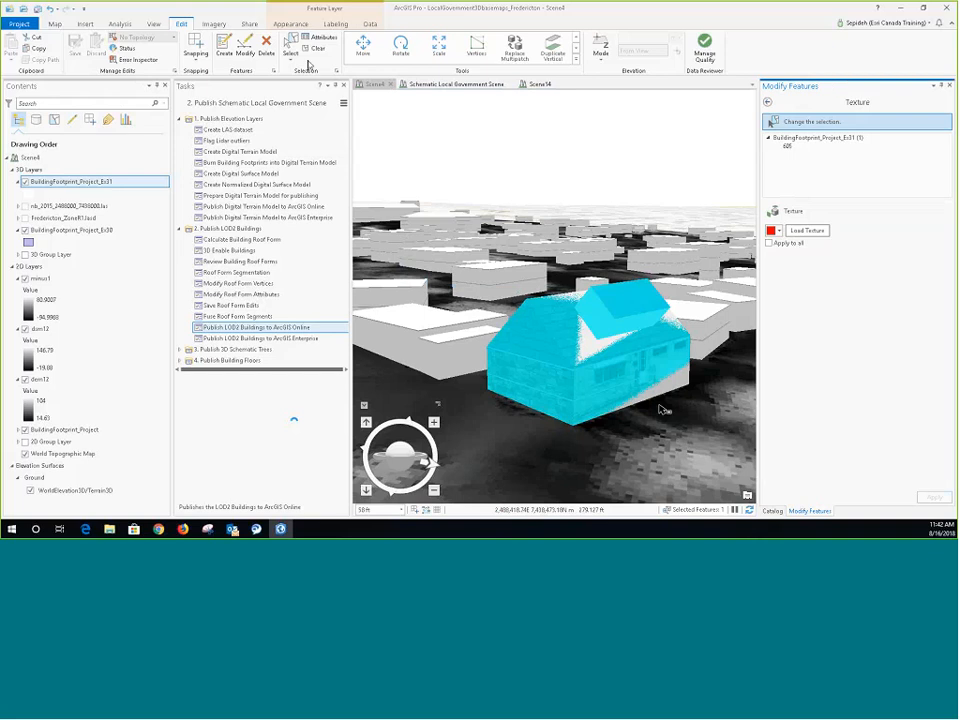
left_click(314, 48)
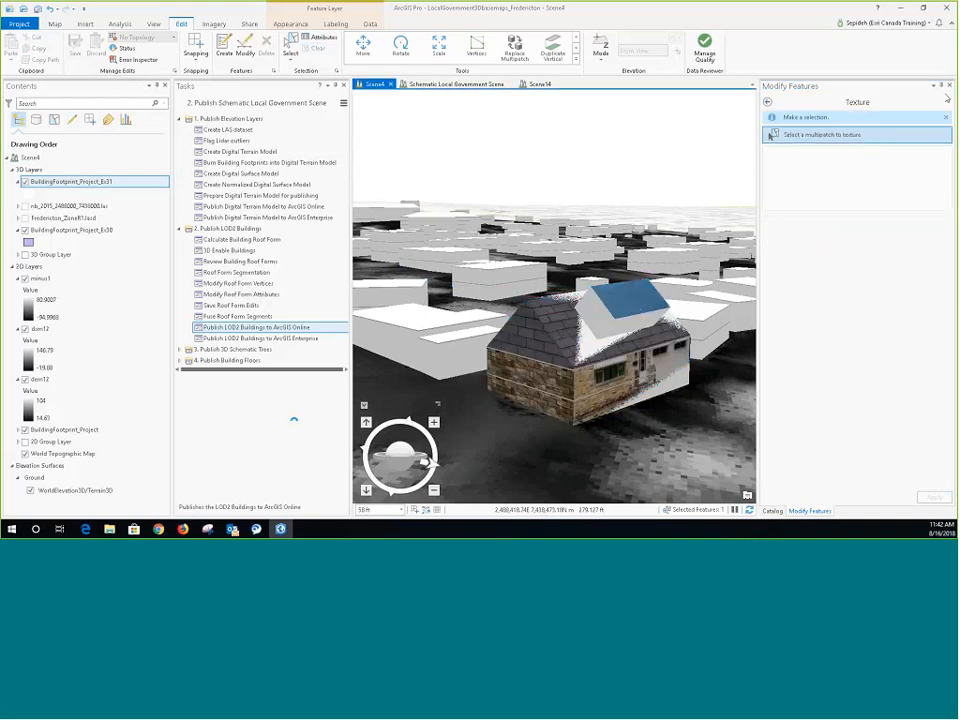
left_click(949, 86)
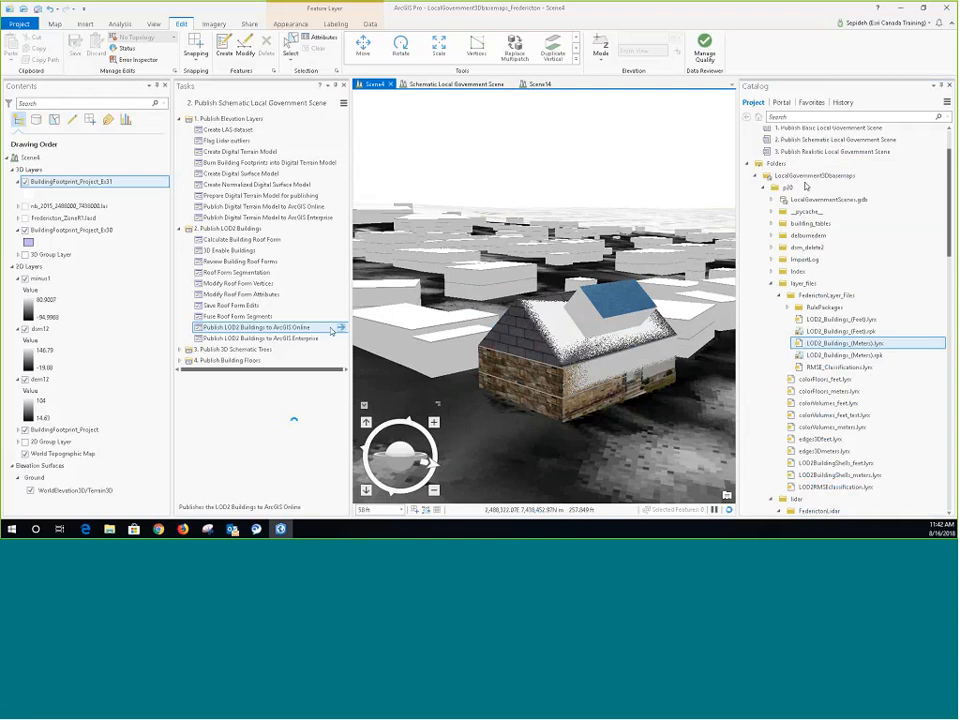
Open the Create 3D Trees task from the Publish 3D Schematic Trees group
left_click(181, 350)
scroll(534, 438, "down", 8)
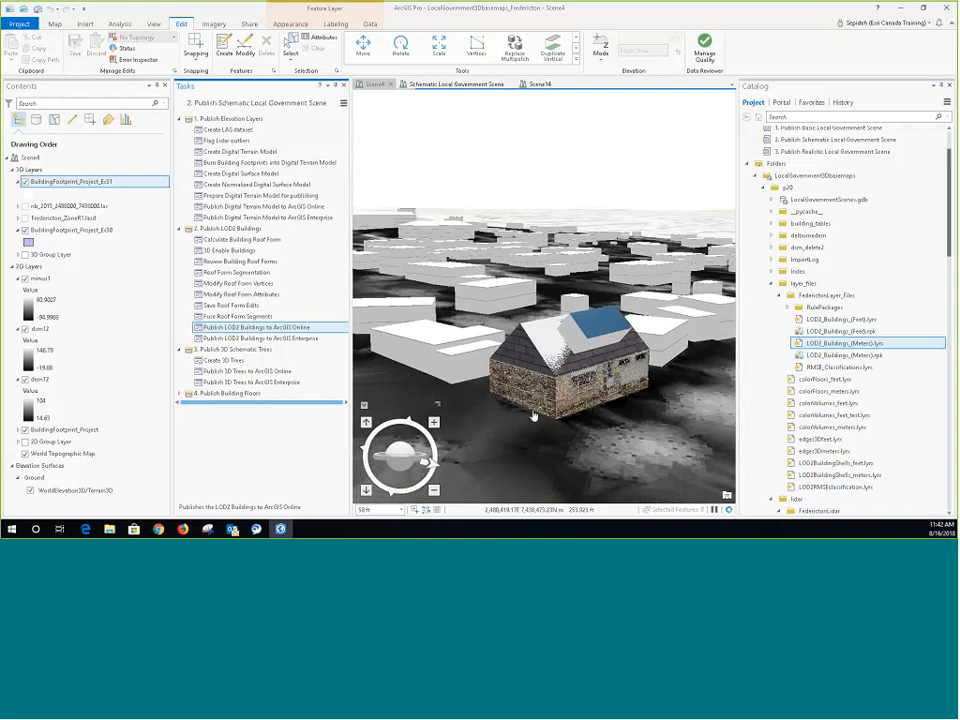
scroll(534, 438, "down", 3)
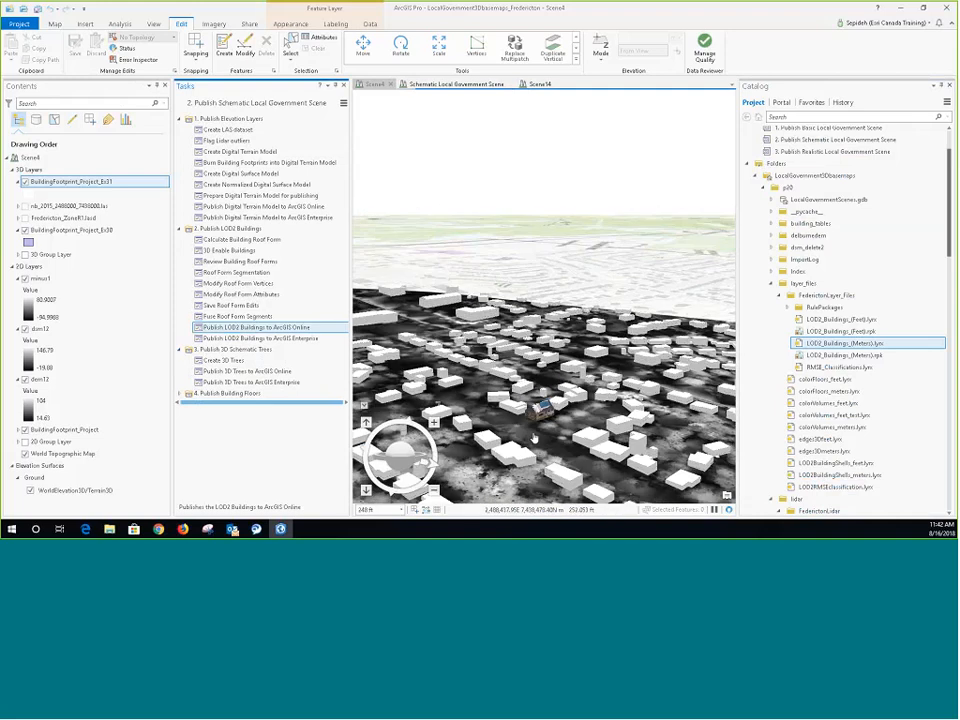
double_click(224, 360)
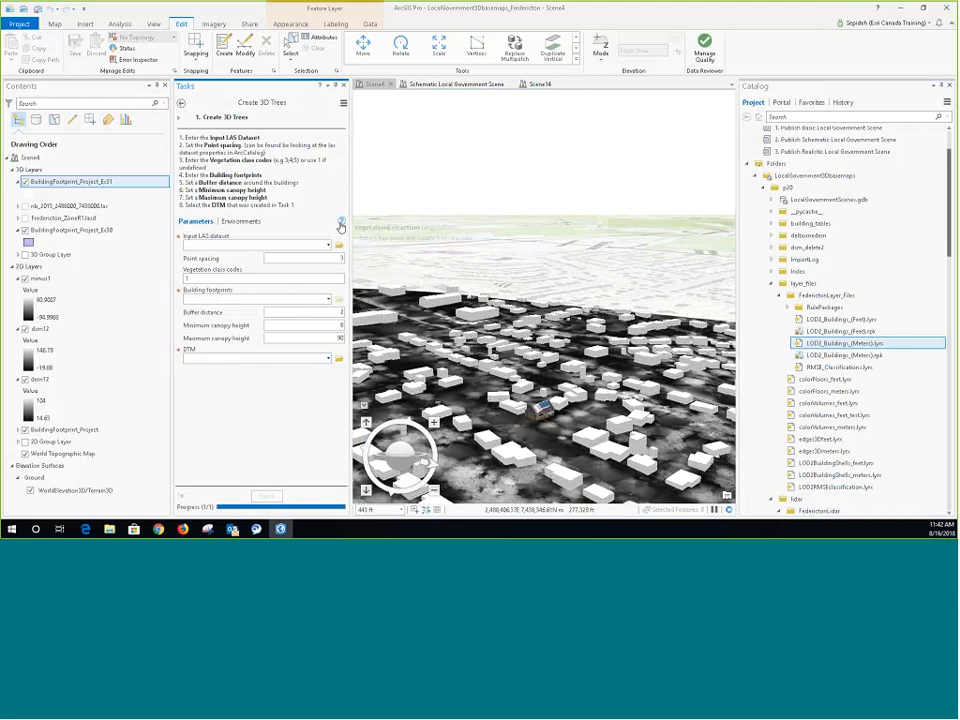
mouse_move(341, 226)
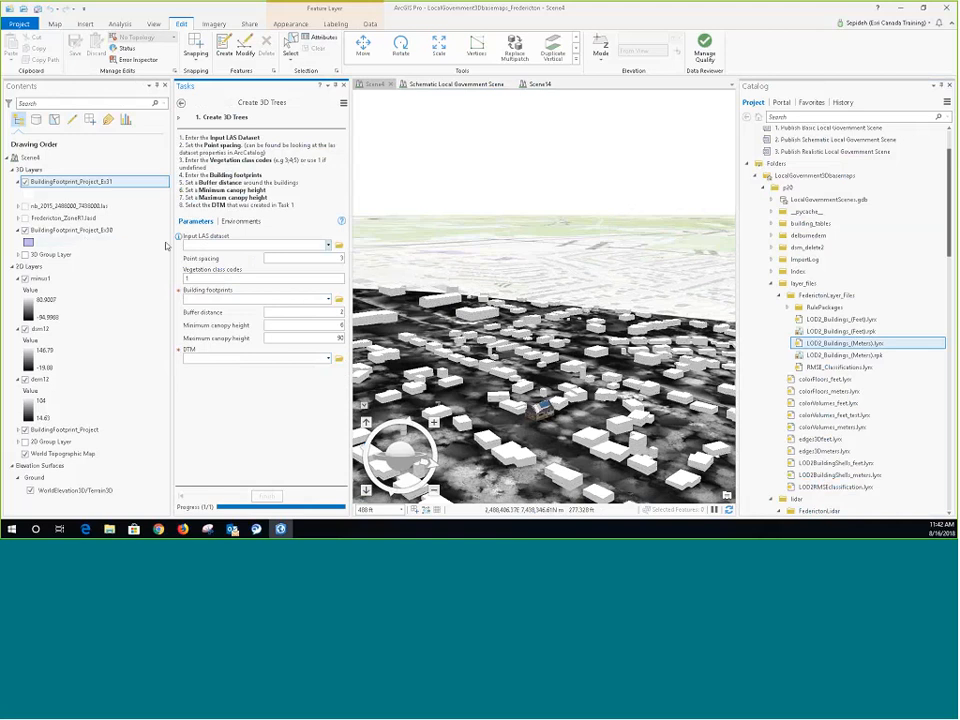
Run Create 3D Trees with LAS dataset Fredericton_ZoneR1.lasd, DTM dem12, building footprints BuildingFootprint_Project and vegetation class codes 5;4
left_click(70, 217)
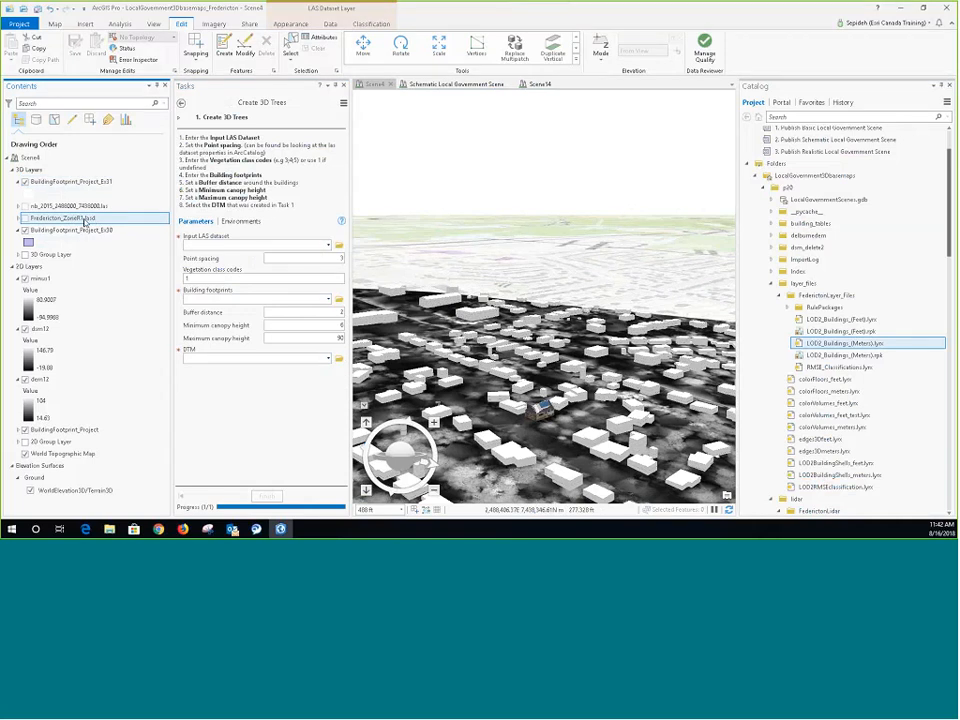
left_click_drag(97, 222, 250, 244)
left_click_drag(40, 379, 262, 359)
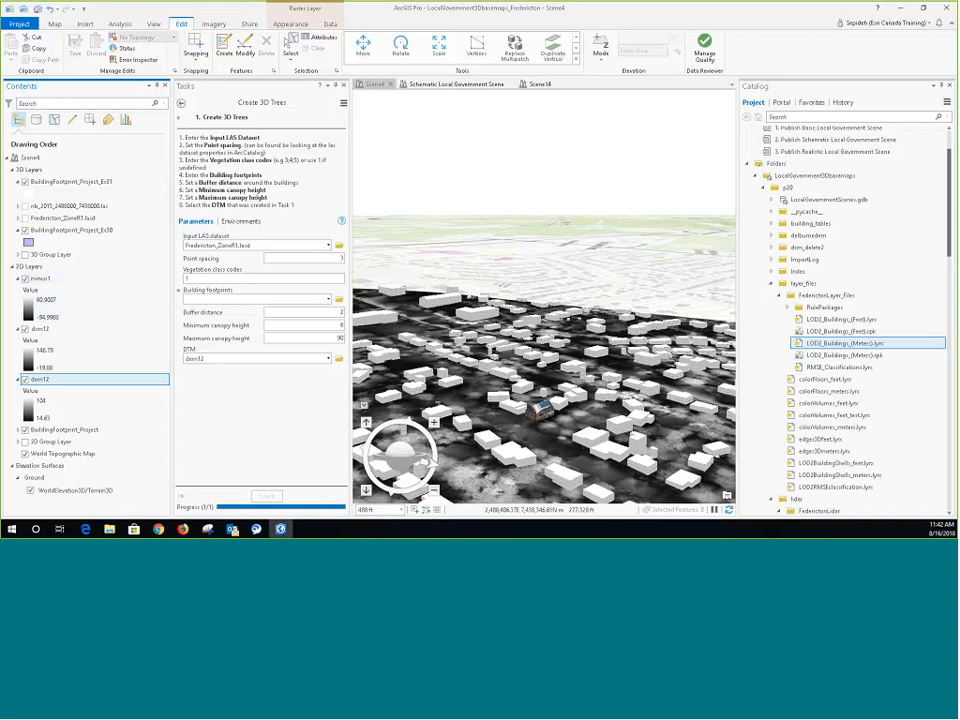
left_click(64, 429, "ctrl")
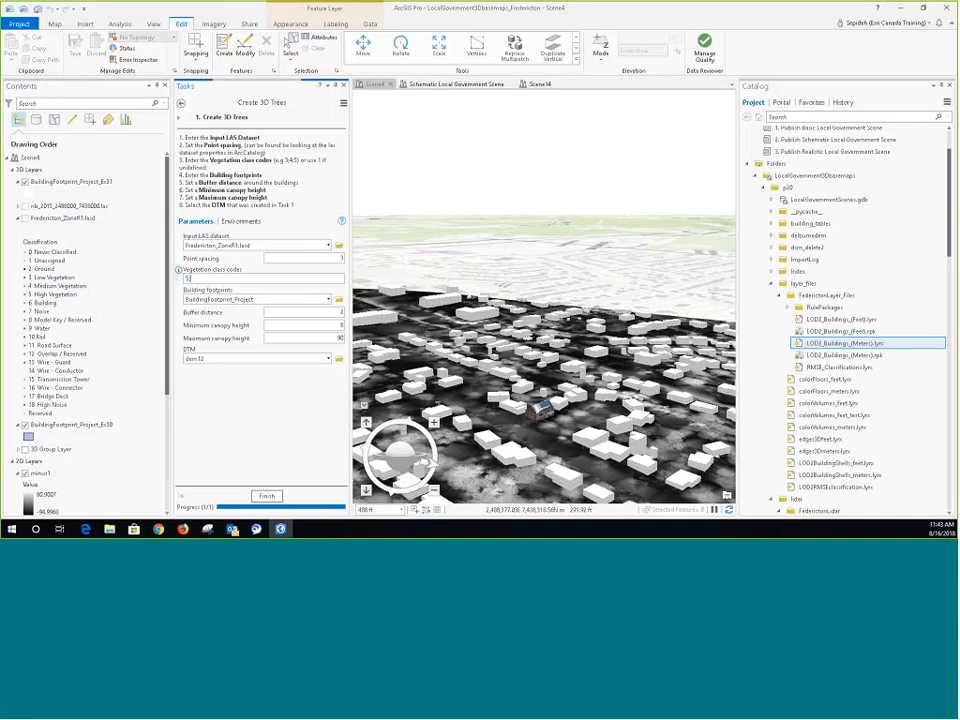
type(",4")
left_click(266, 496)
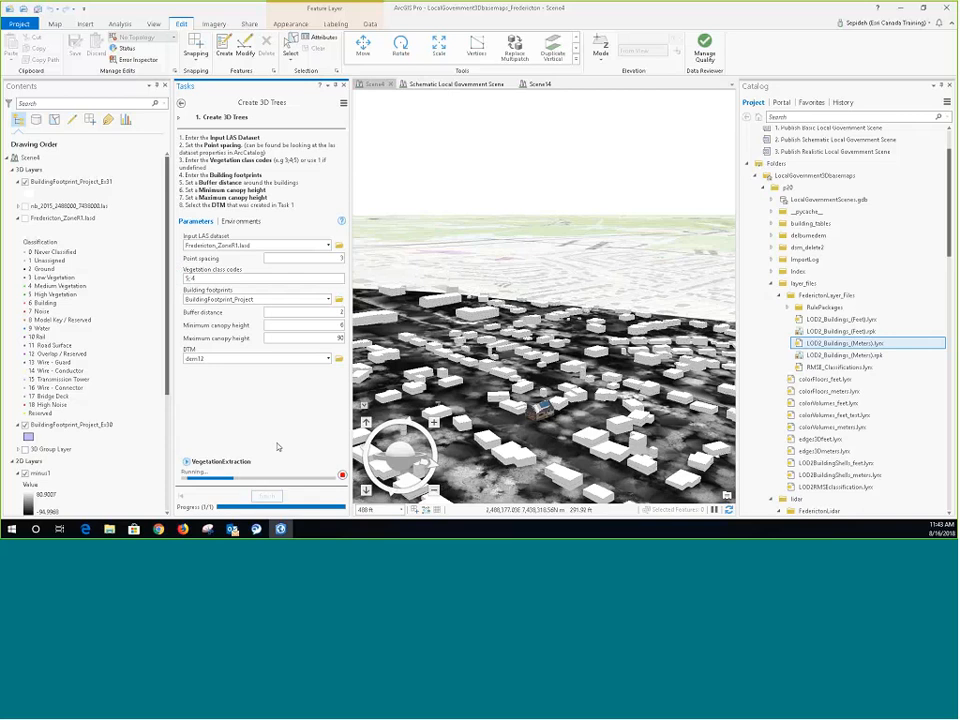
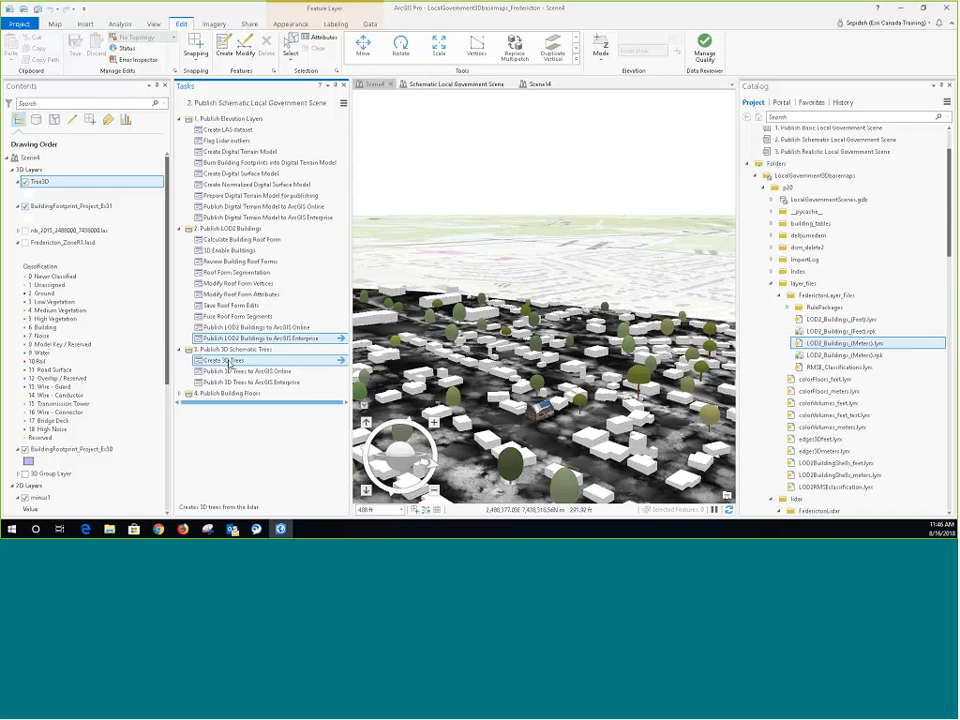
Add a new local scene to the project
left_click(229, 362)
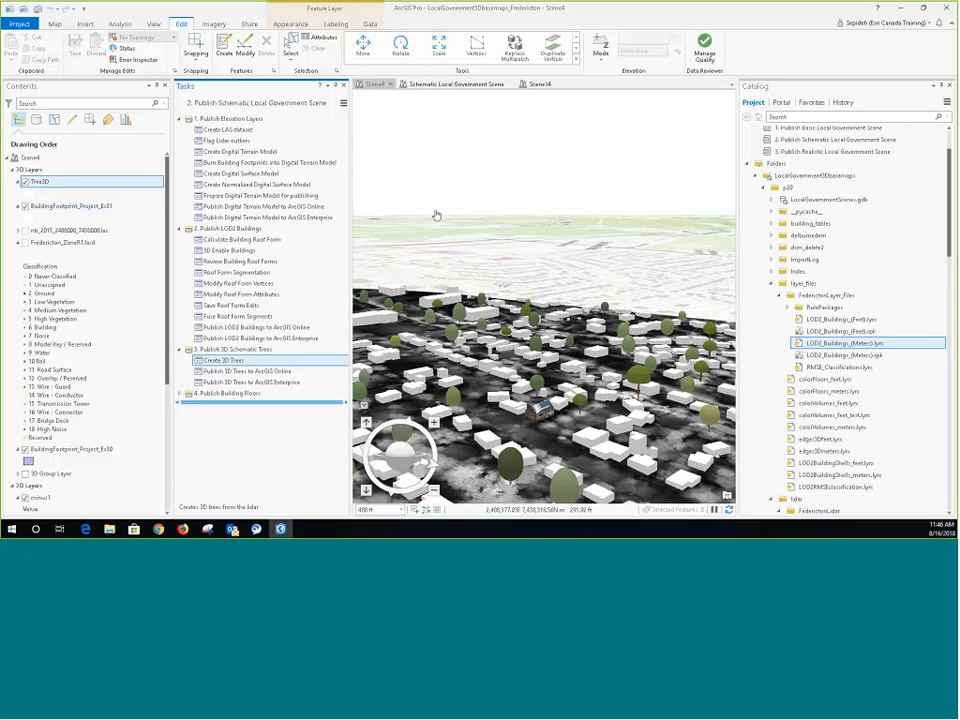
left_click(85, 23)
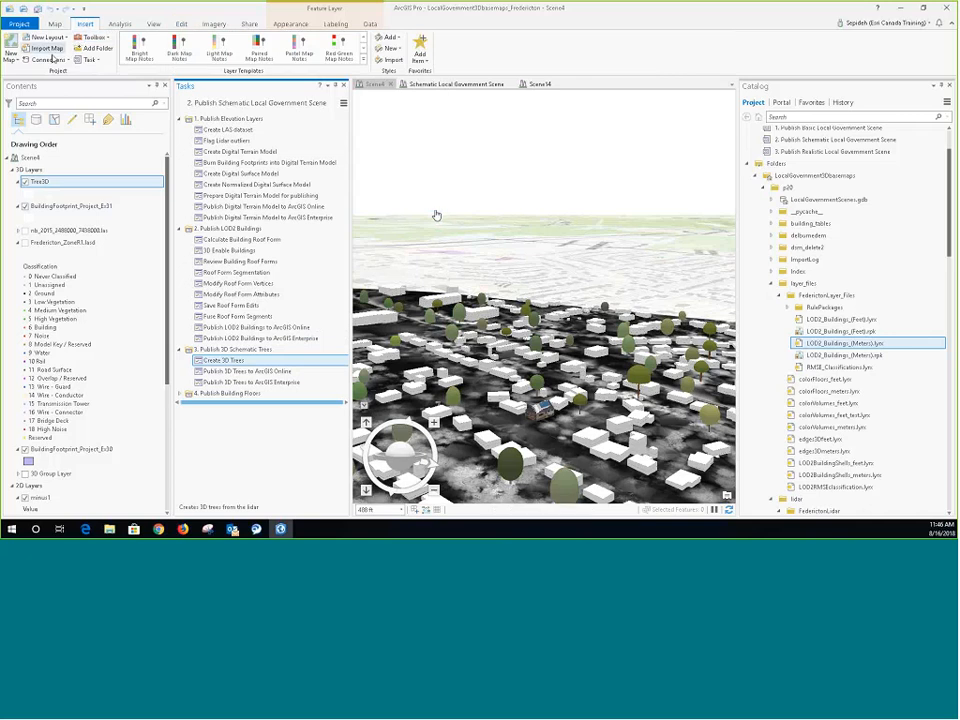
left_click(12, 58)
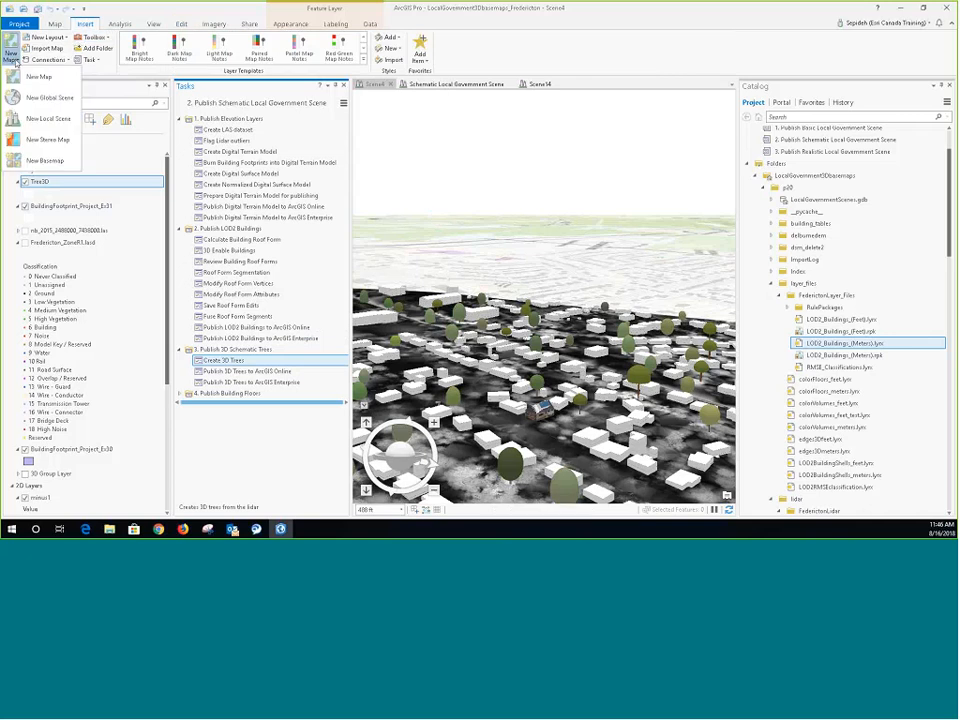
left_click(30, 125)
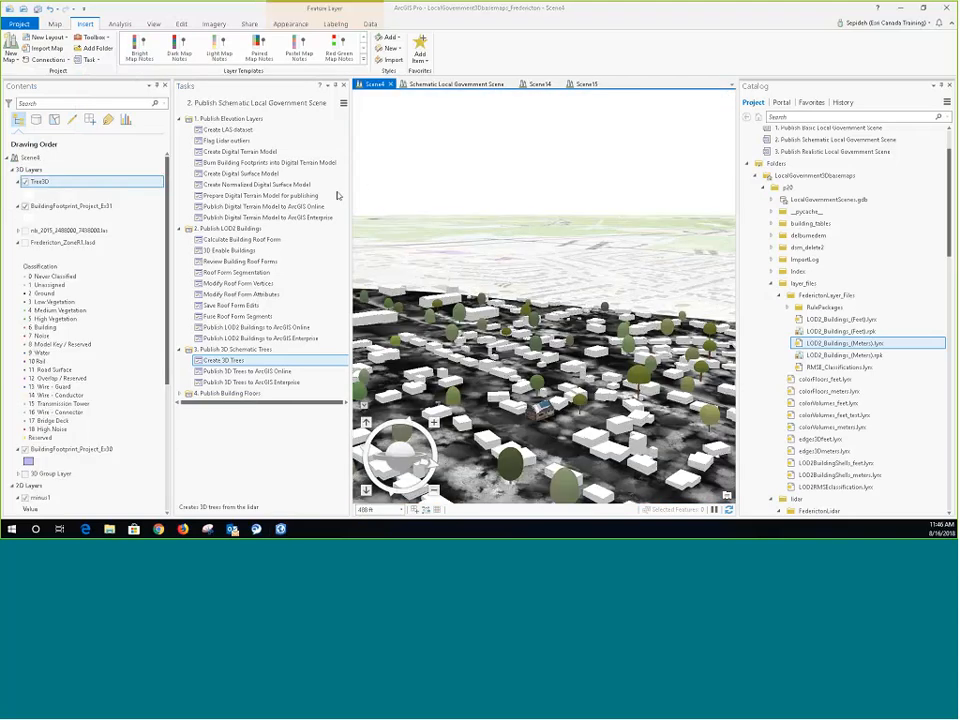
Copy the Tree3D layer from Scene4 into Scene15
right_click(37, 183)
left_click(62, 190)
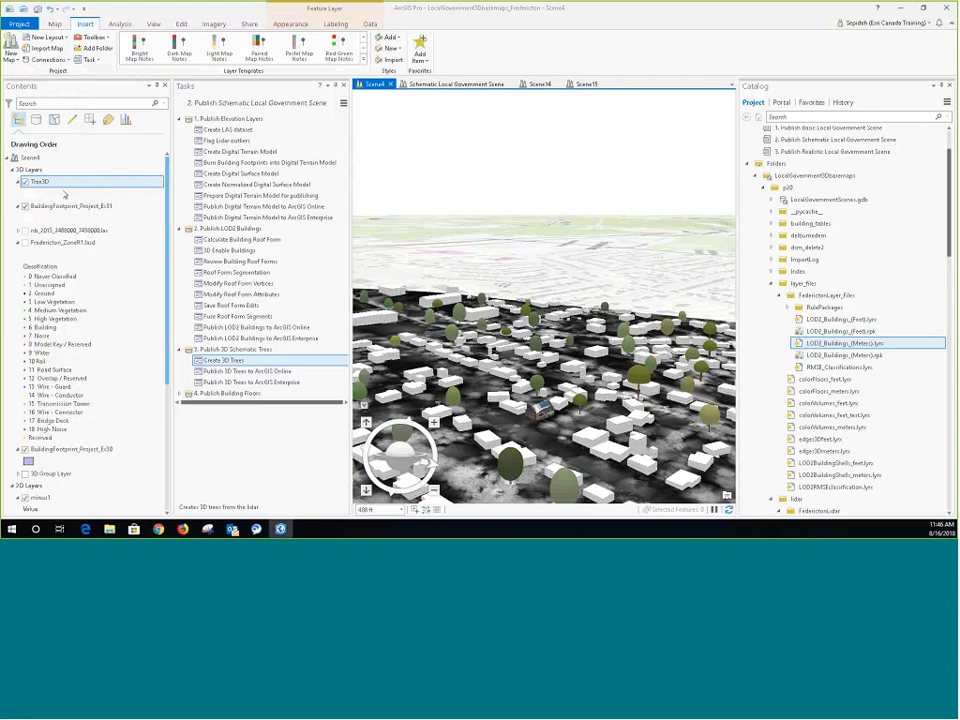
left_click(586, 84)
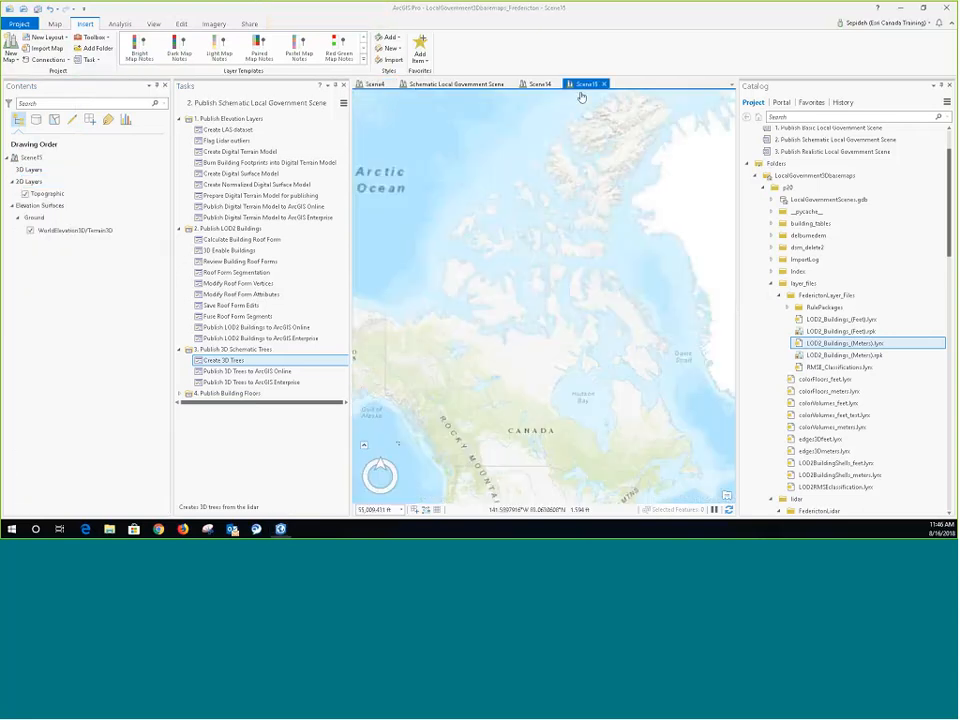
right_click(33, 158)
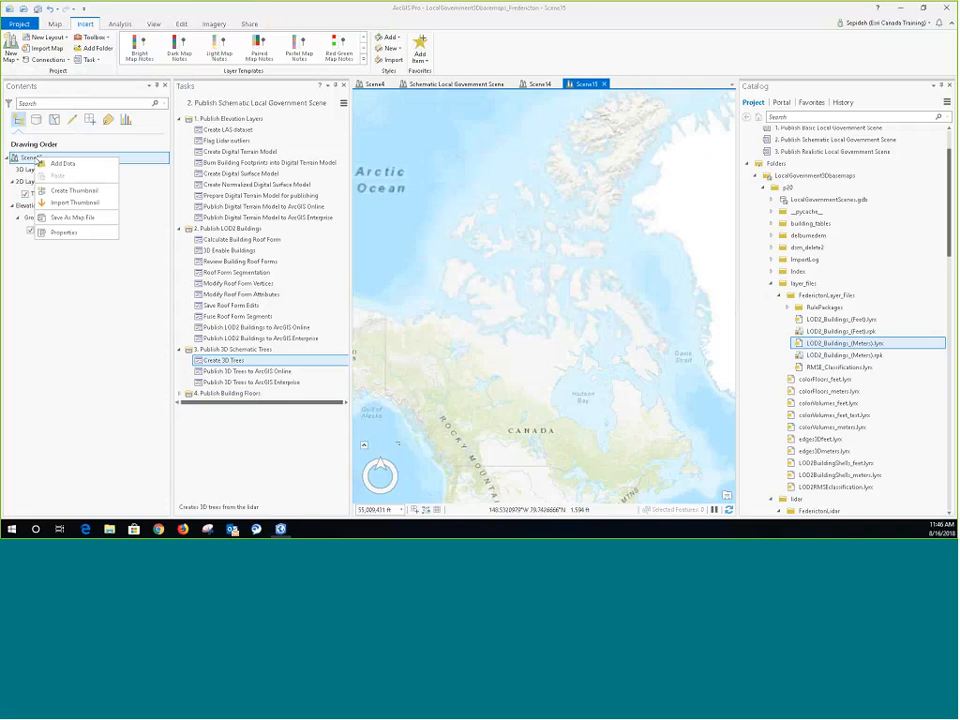
left_click(58, 175)
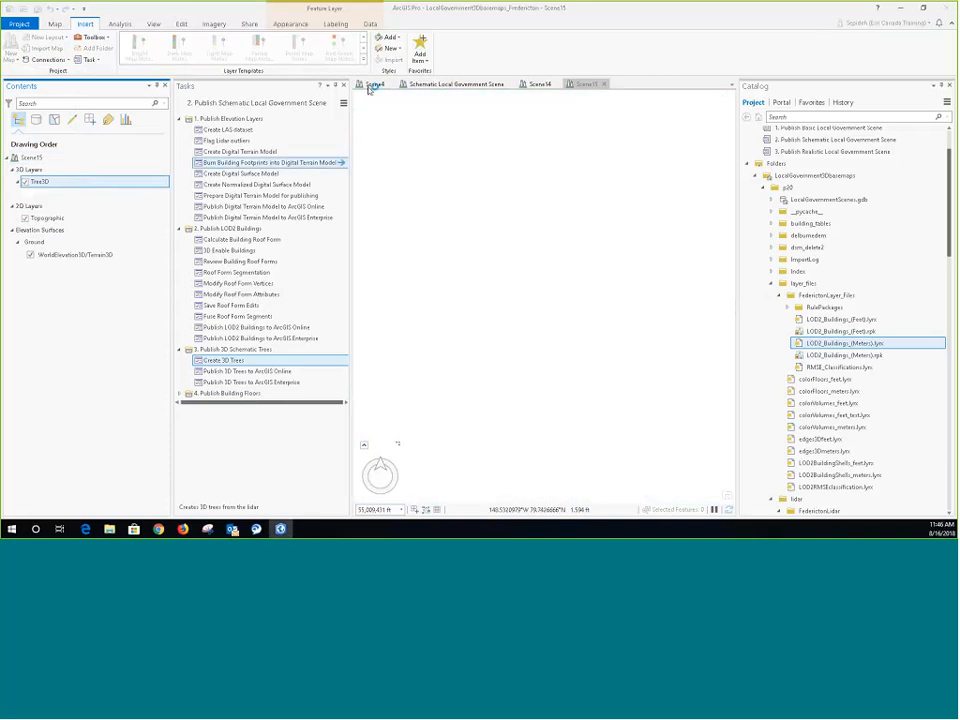
Copy the BuildingFootprint_Project_Ex31 layer from Scene4 into Scene15
left_click(370, 85)
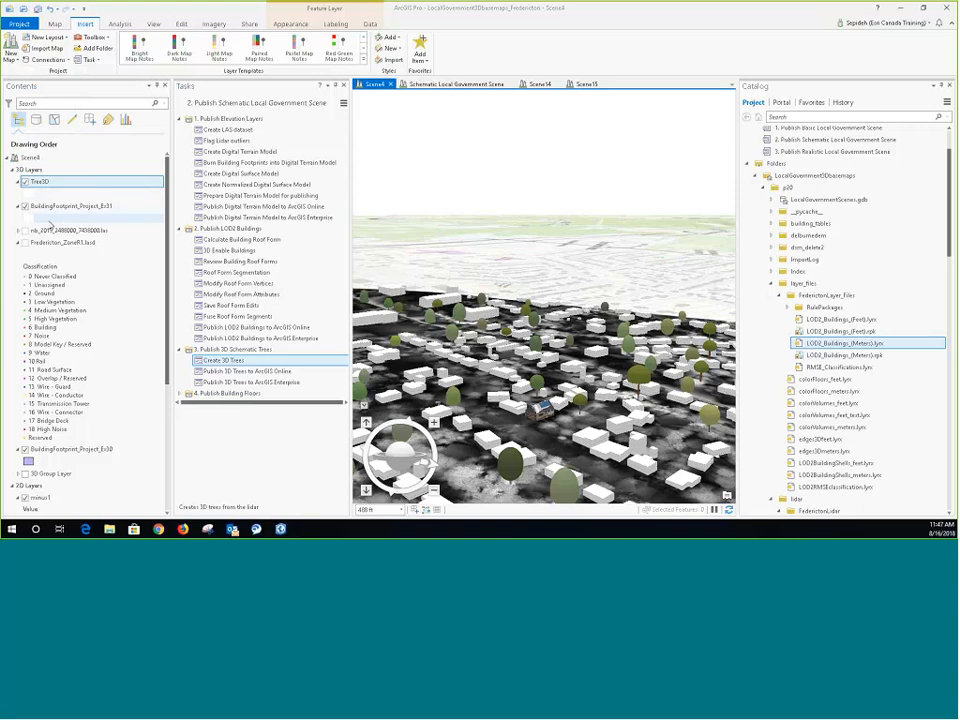
left_click(72, 208)
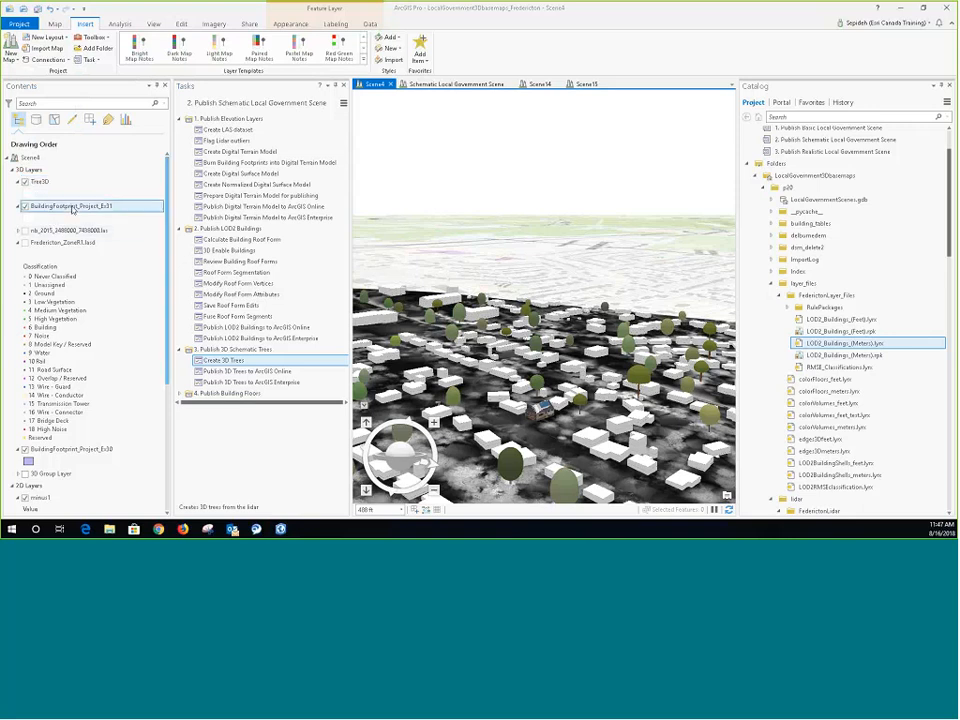
right_click(74, 209)
left_click(267, 219)
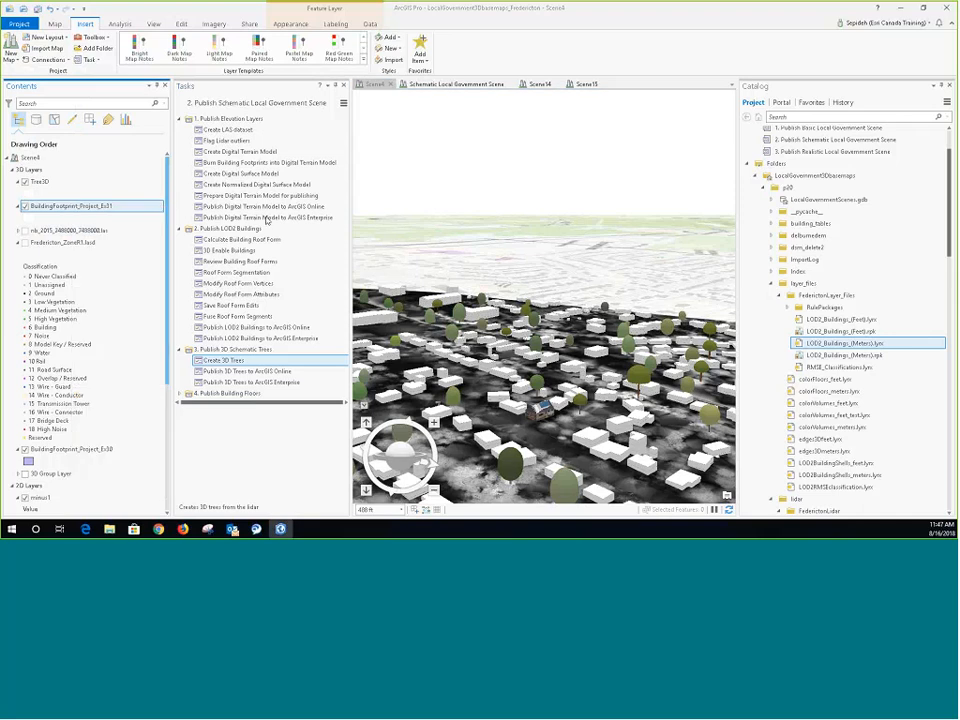
left_click(586, 84)
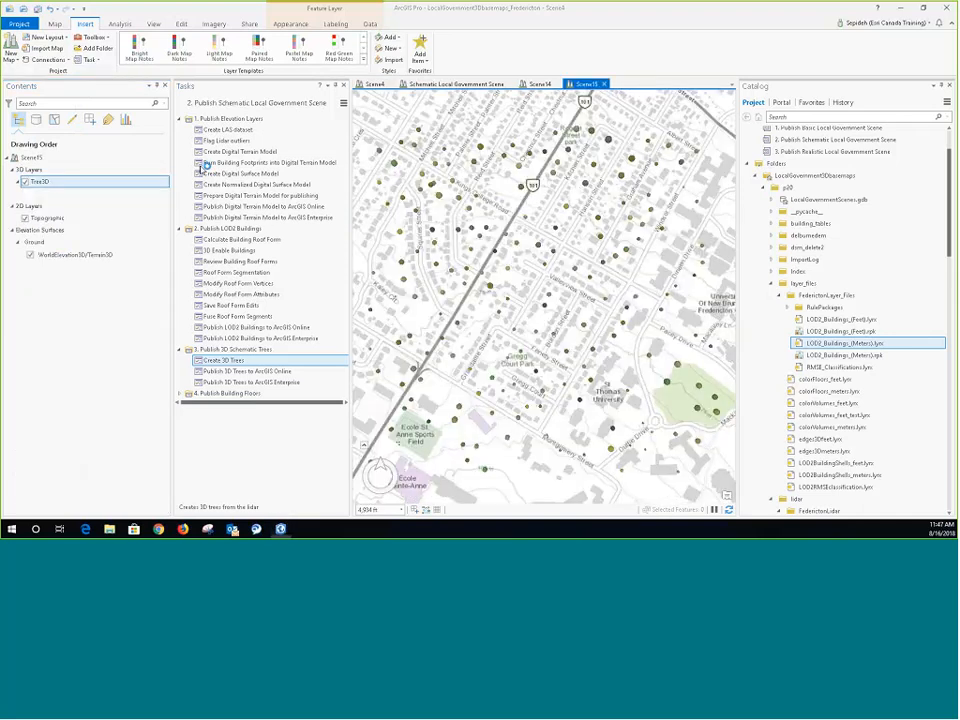
right_click(49, 160)
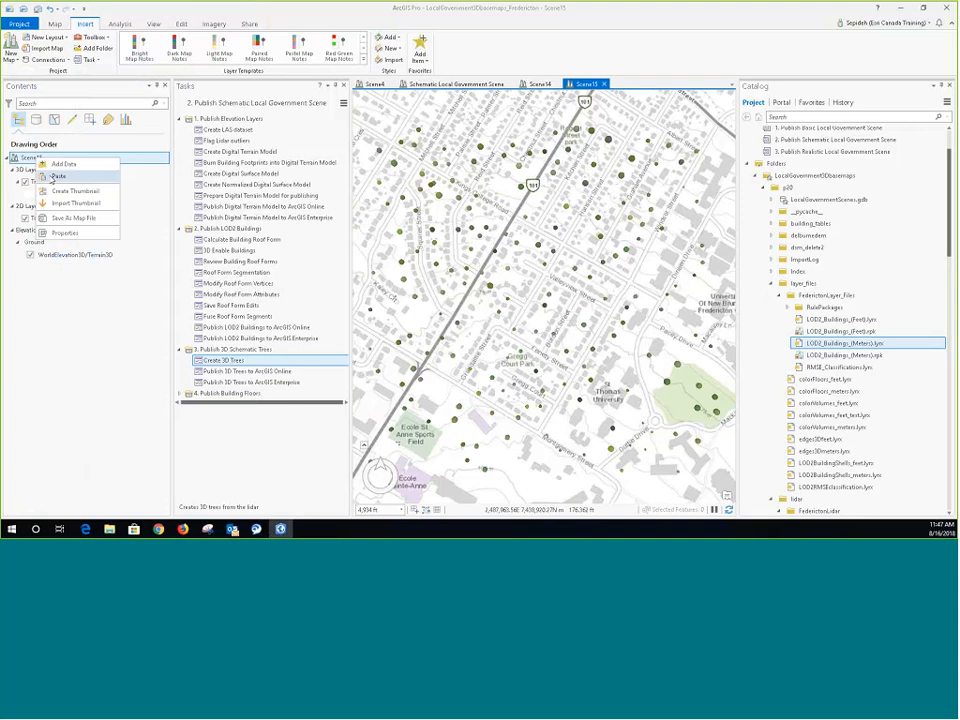
left_click(60, 176)
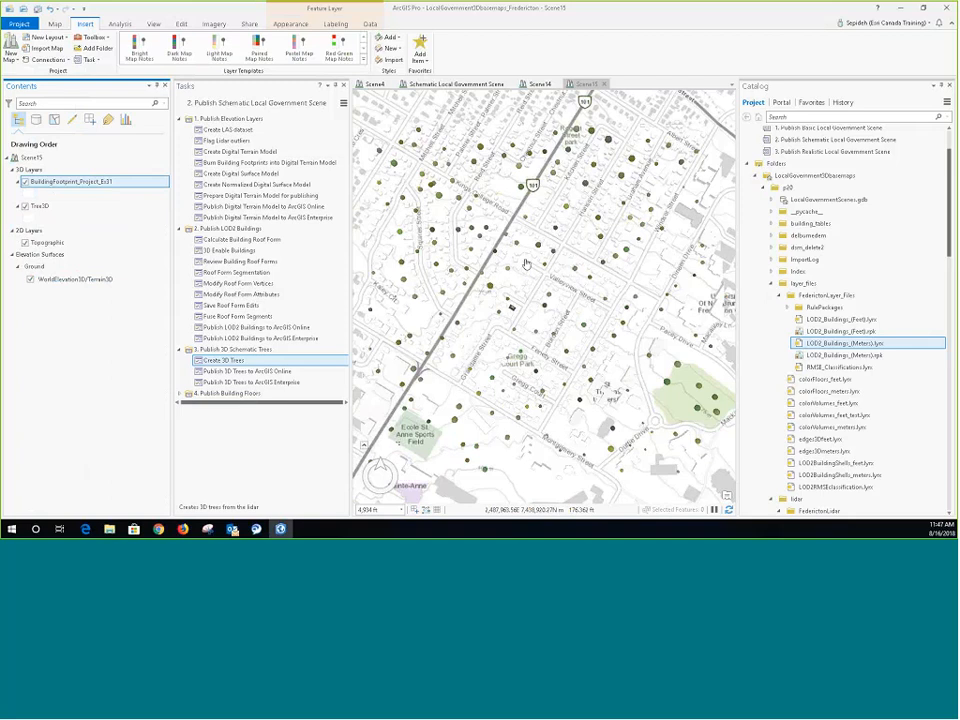
Start sharing Scene15 as a web scene and set the scene's XY coordinate system to WGS 1984 Web Mercator Auxiliary Sphere
left_click(249, 24)
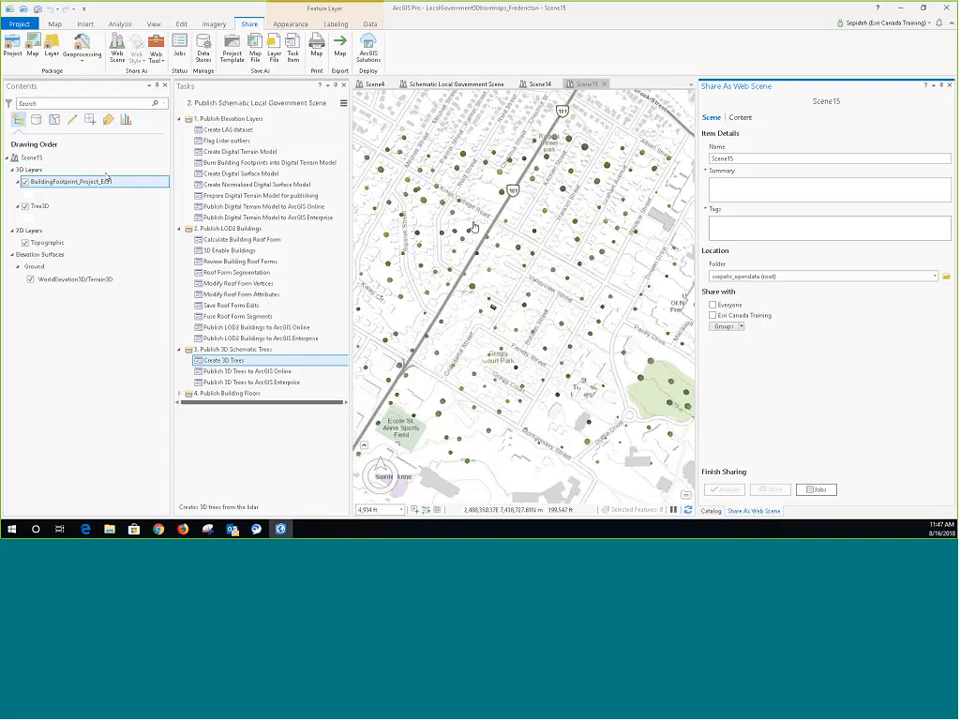
right_click(30, 158)
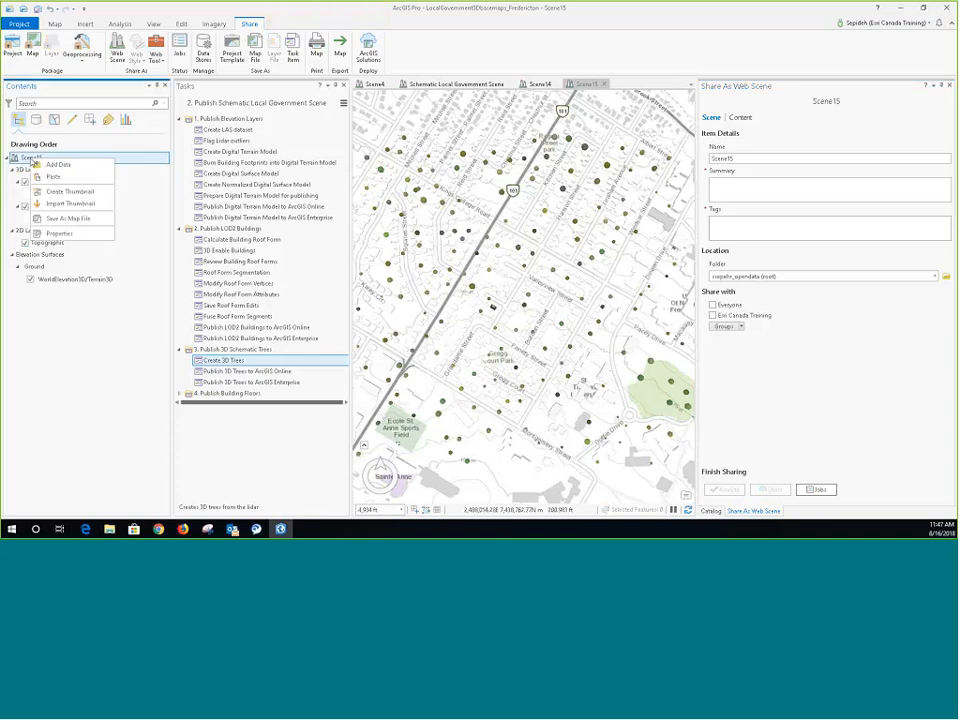
left_click(59, 233)
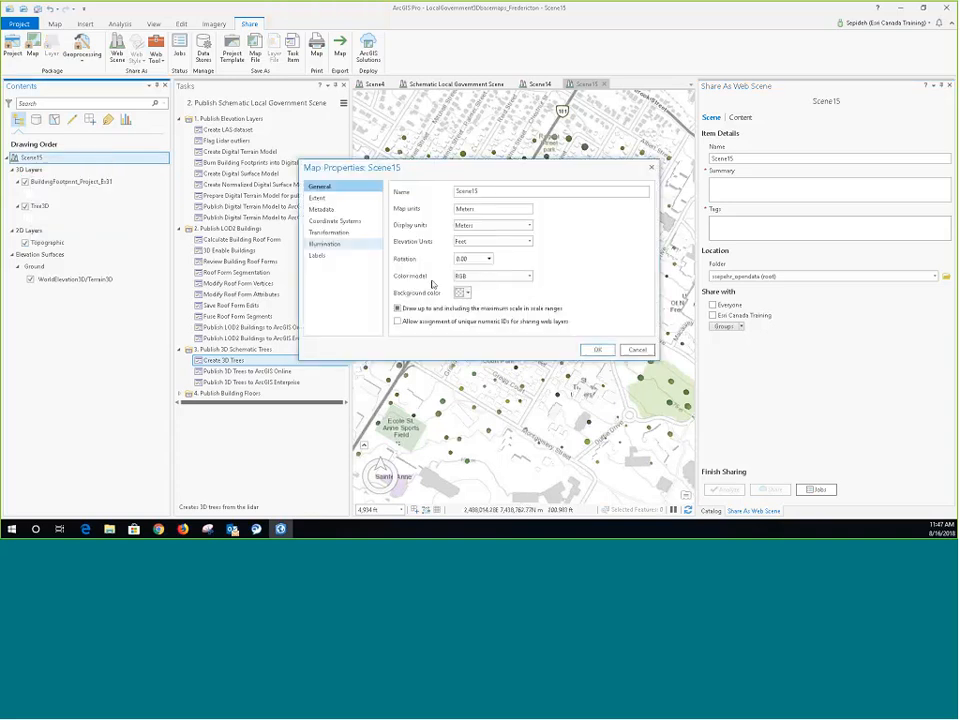
left_click(335, 220)
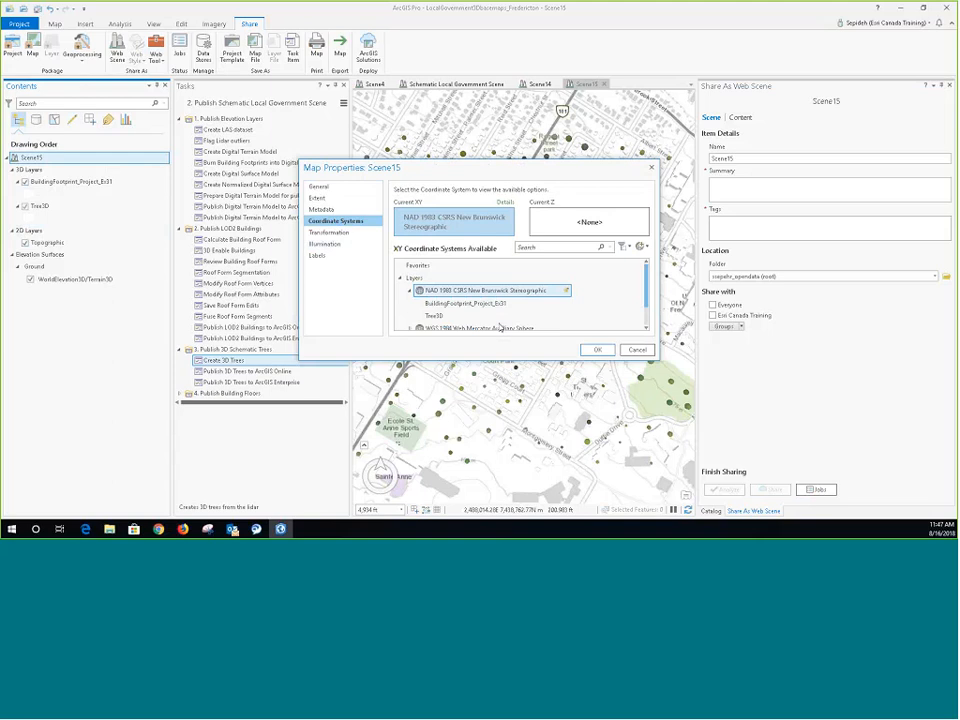
left_click(490, 327)
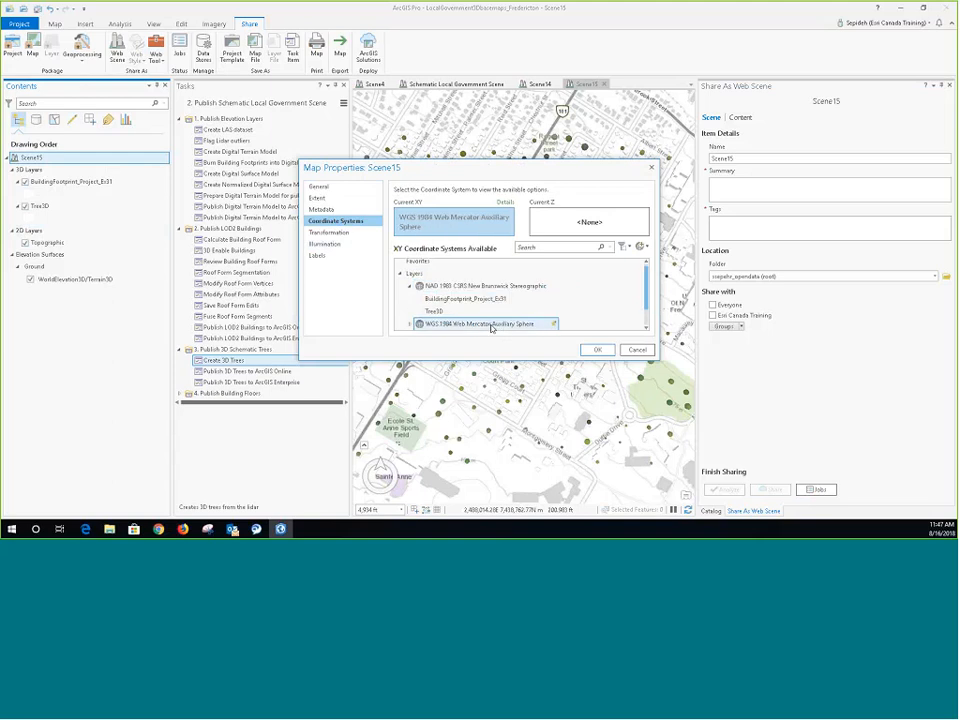
left_click(597, 350)
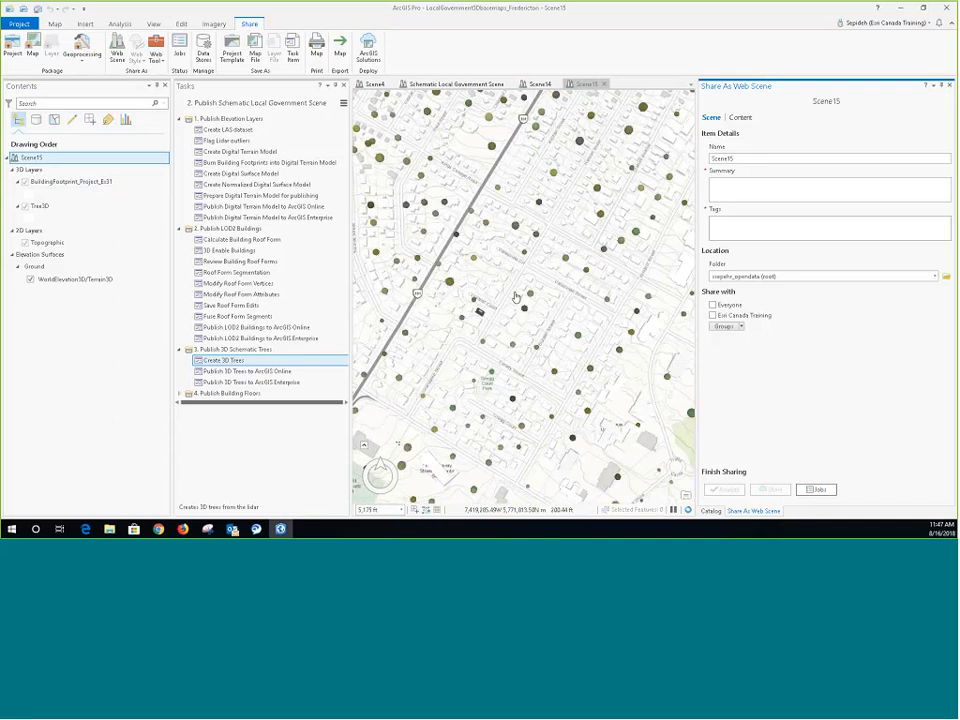
Enter 3D as the web scene's summary and tag, analyze it and try to share it under the name Scene15
left_click(722, 187)
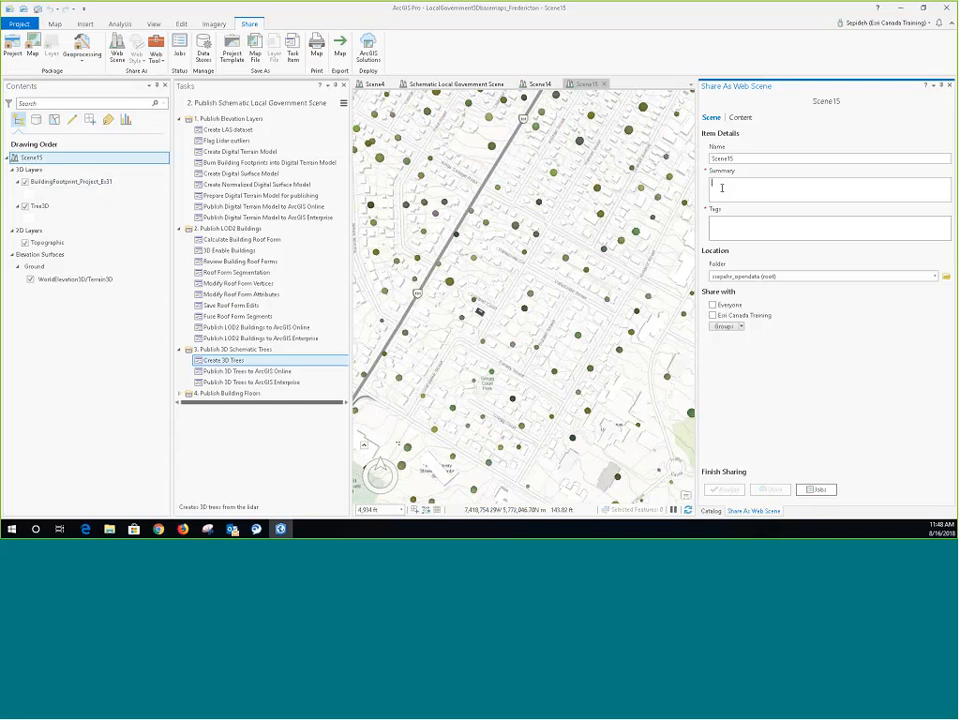
type("3D")
left_click(722, 225)
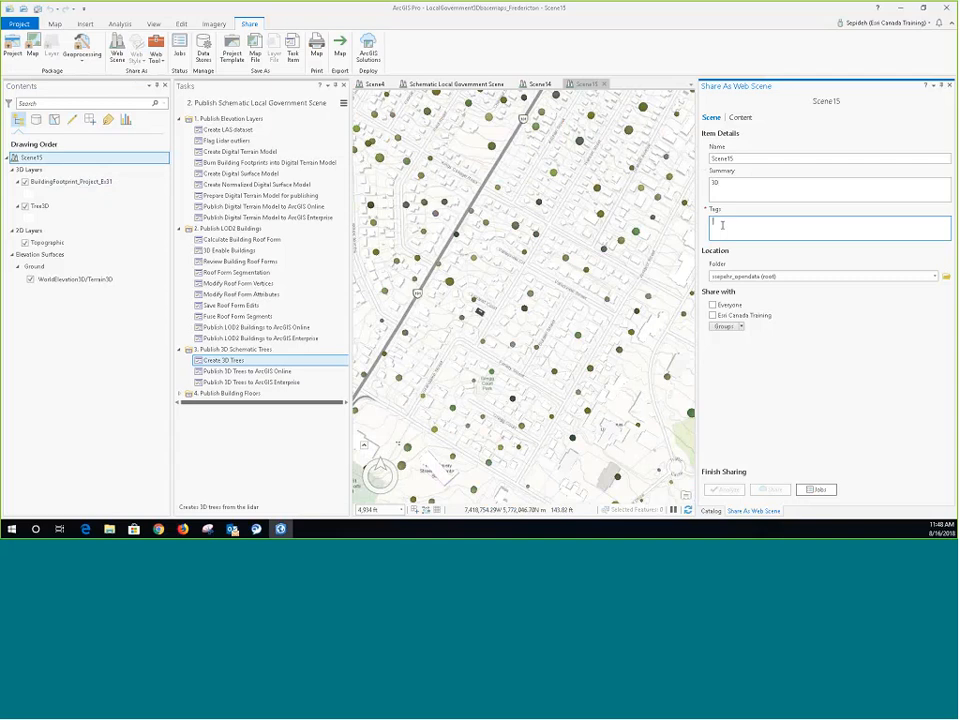
type("3")
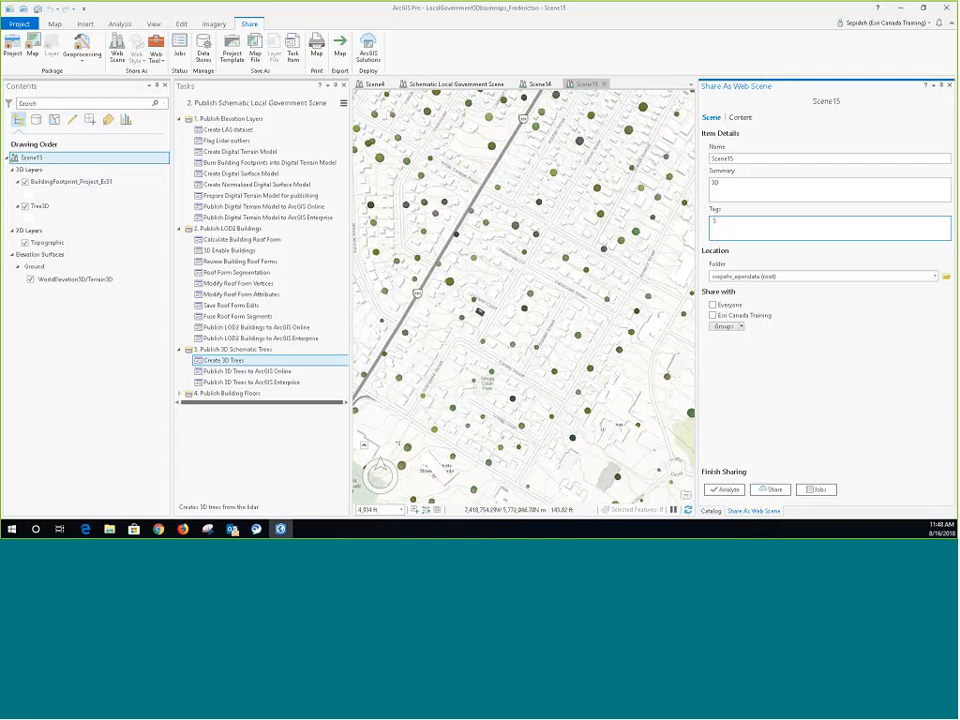
type("D")
left_click(726, 490)
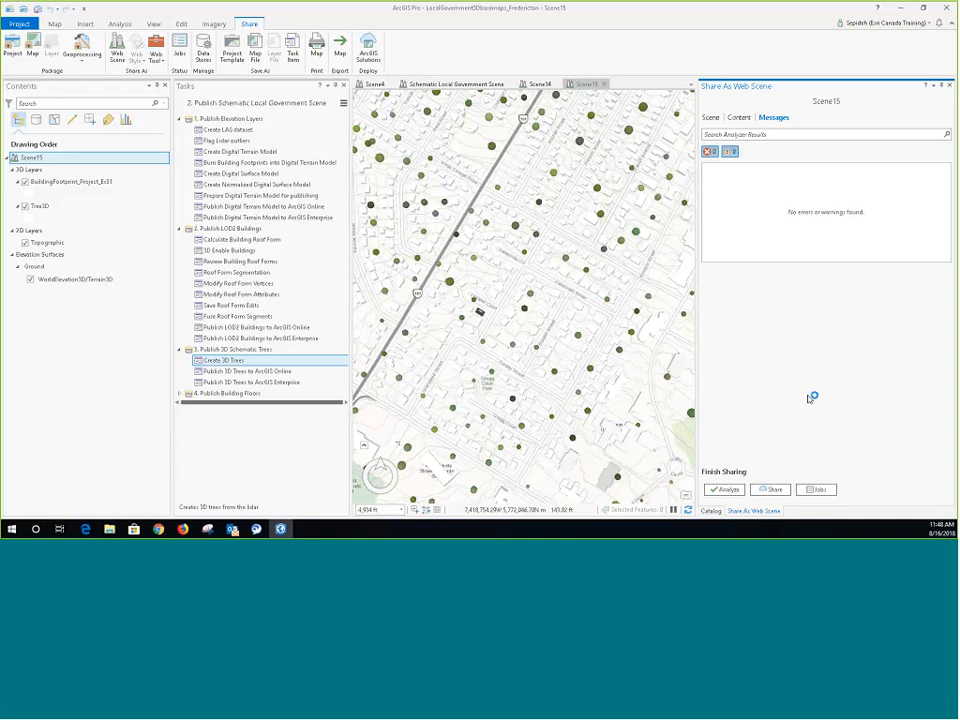
left_click(773, 491)
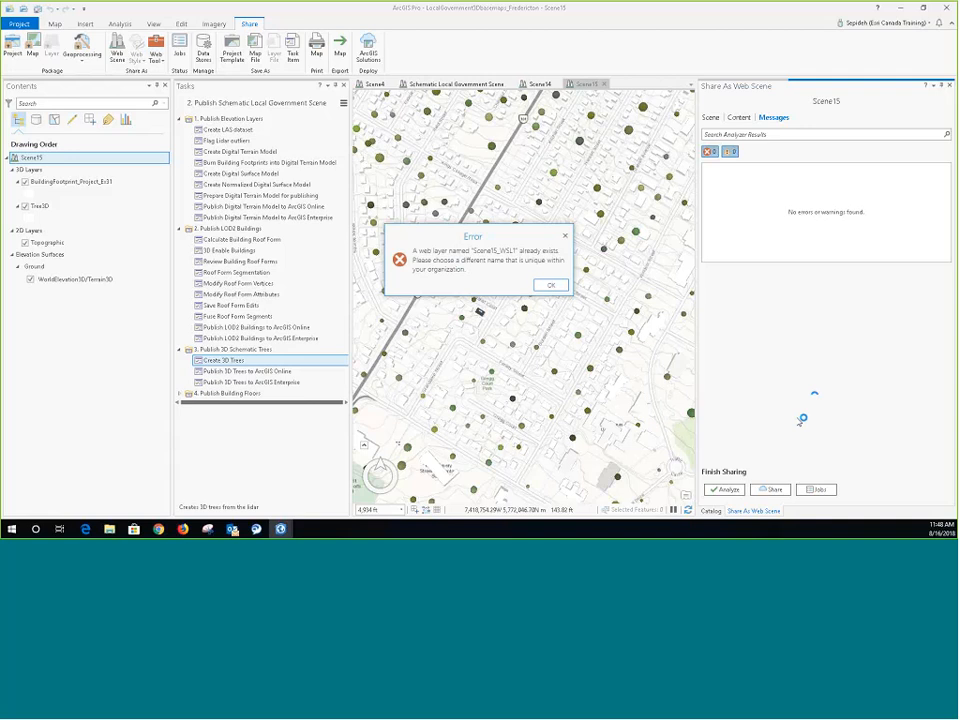
left_click(553, 287)
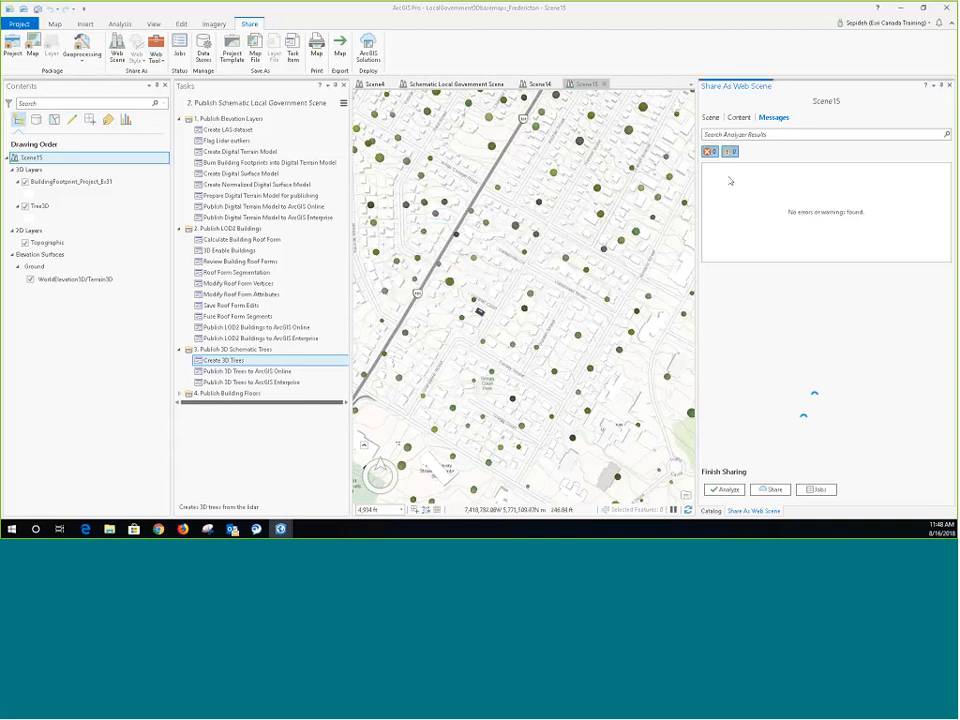
Rename the web scene as Scene15_Demo, analyze it again and share it
left_click(711, 118)
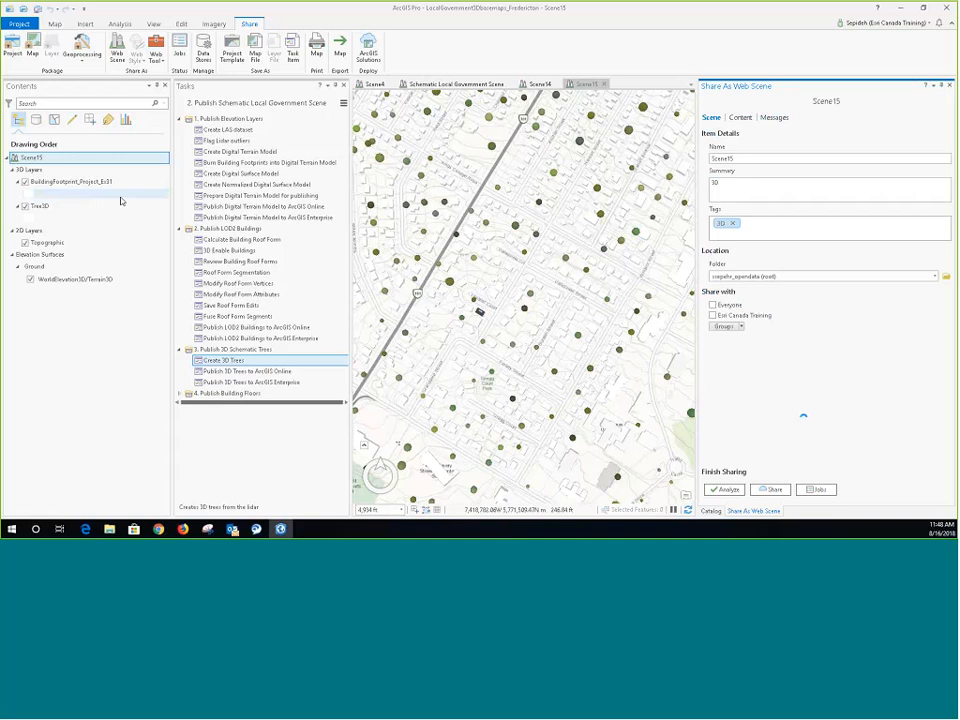
double_click(736, 158)
left_click(741, 158)
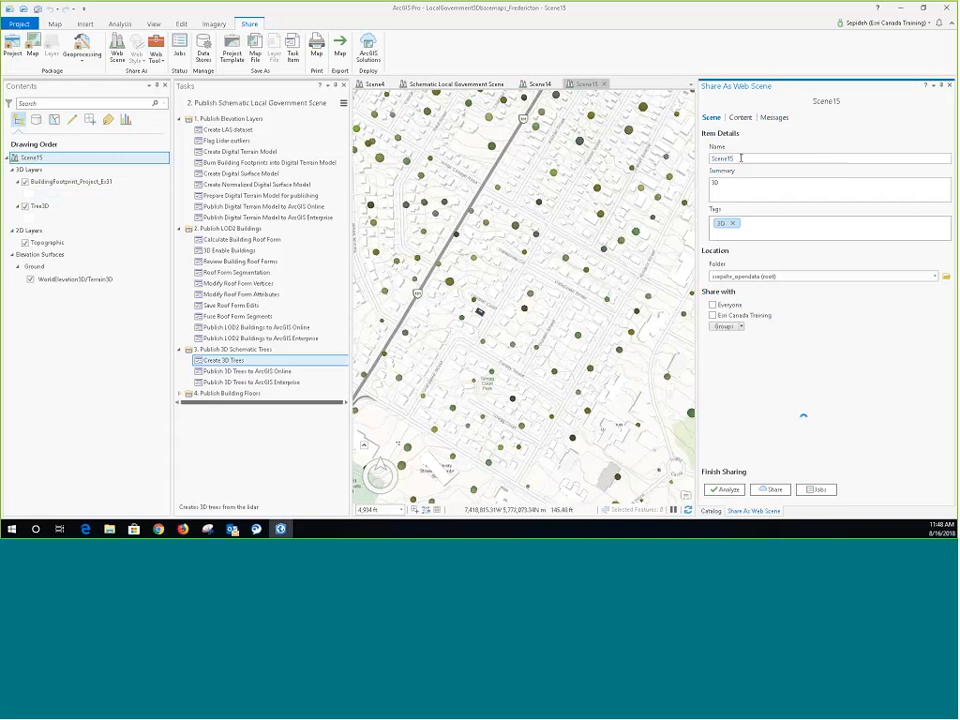
type("_Demo")
left_click(726, 490)
left_click(776, 489)
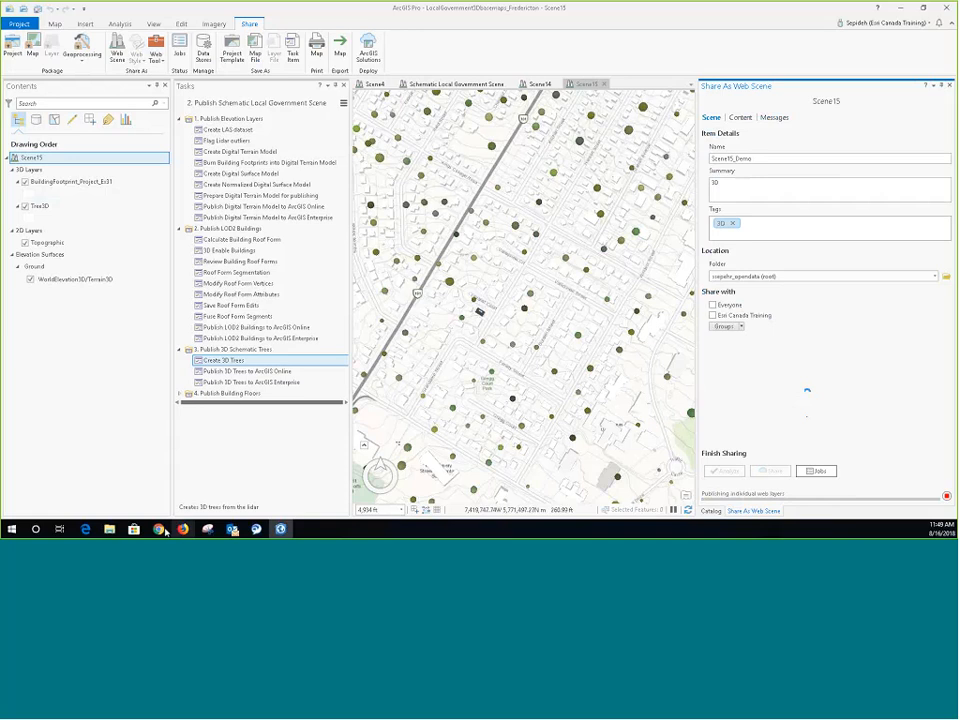
Switch to ArcGIS Online in Chrome, maximize the browser window and open the account's content page
mouse_move(160, 534)
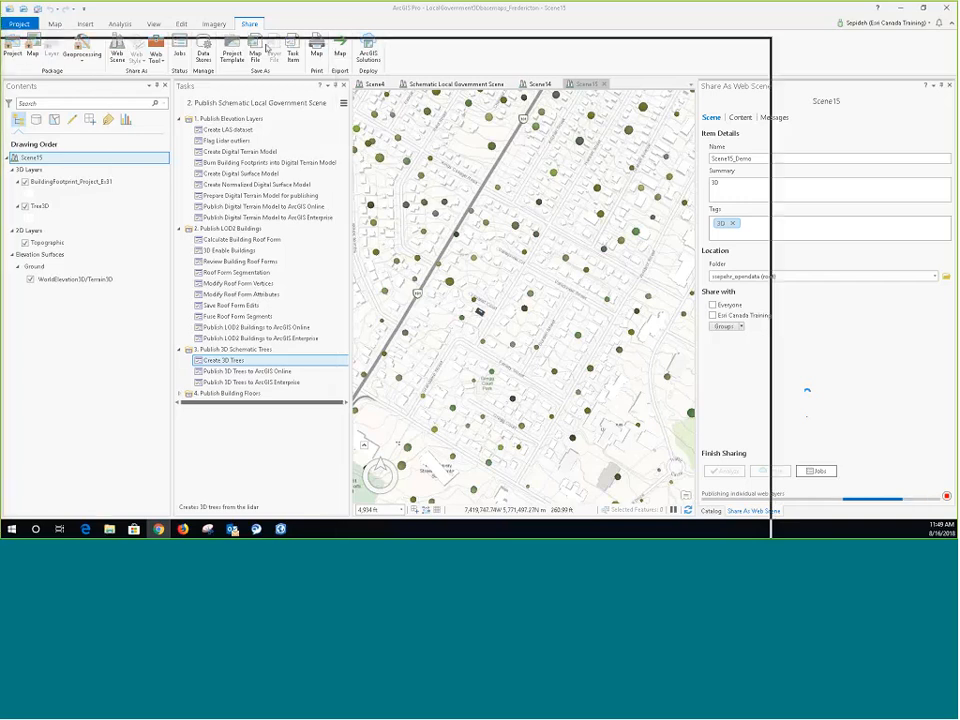
left_click_drag(267, 47, 405, 48)
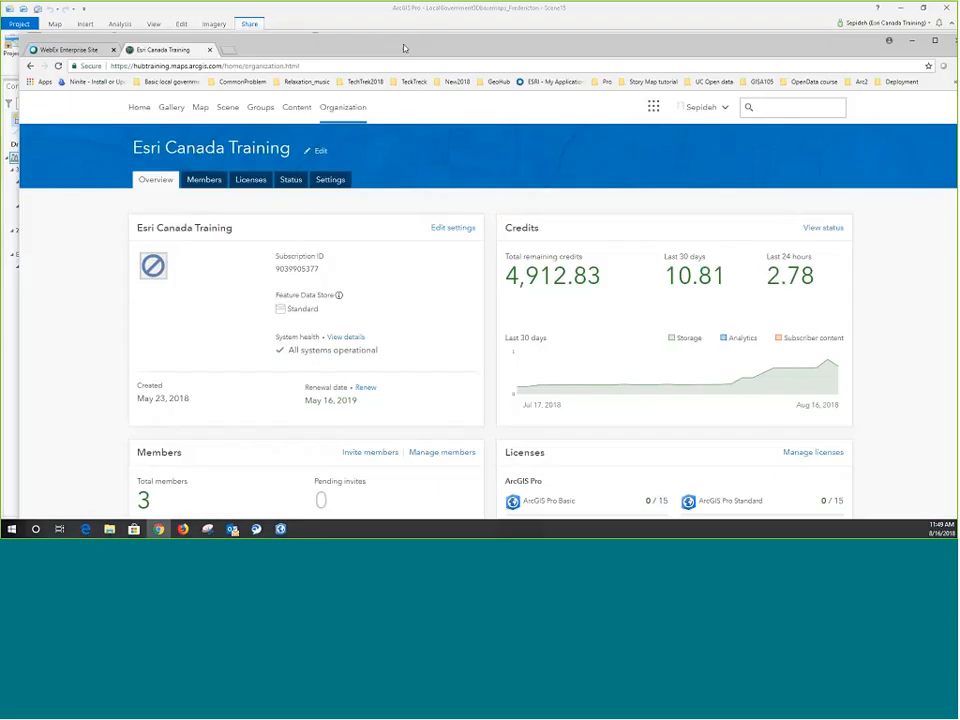
double_click(405, 48)
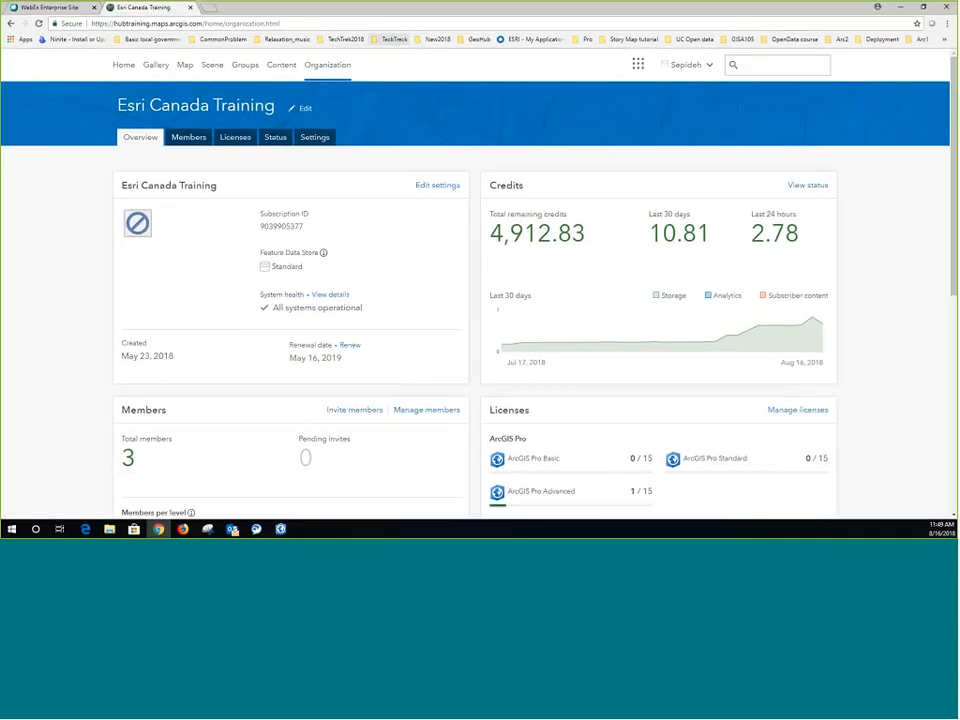
left_click(278, 66)
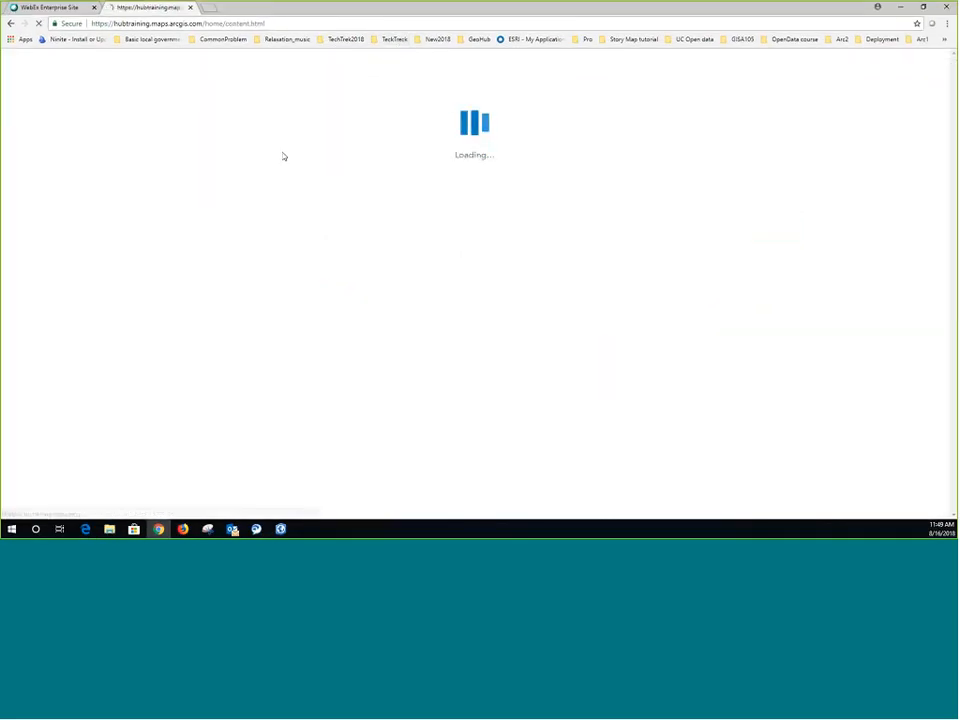
Open the FrederictonWebScene web scene from the WebScene folder in Scene Viewer and set its basemap to Imagery
scroll(186, 370, "down", 3)
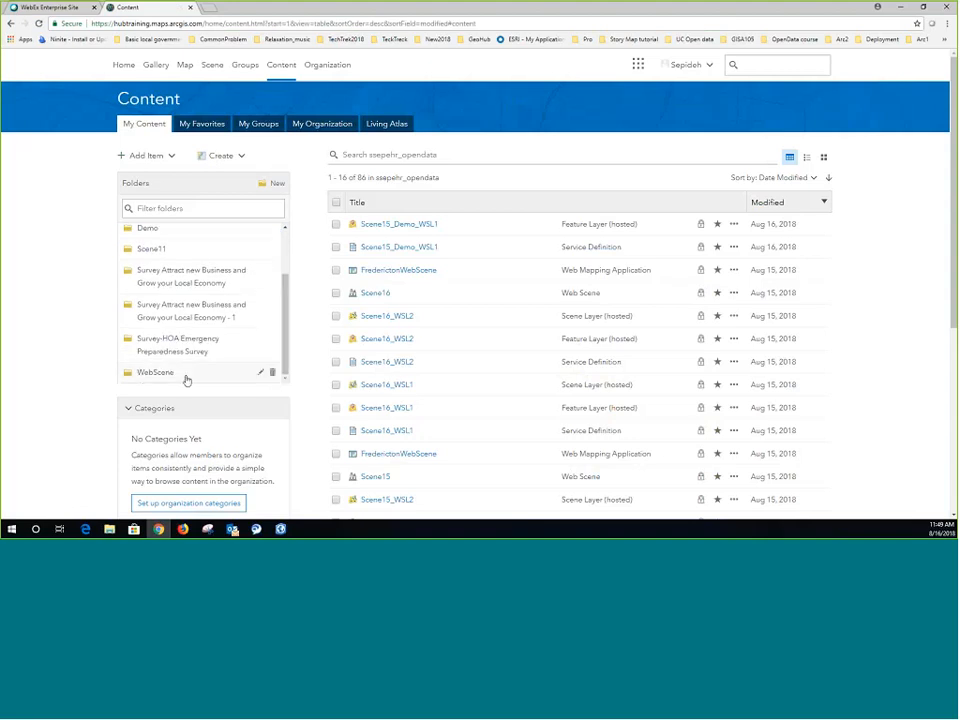
left_click(186, 377)
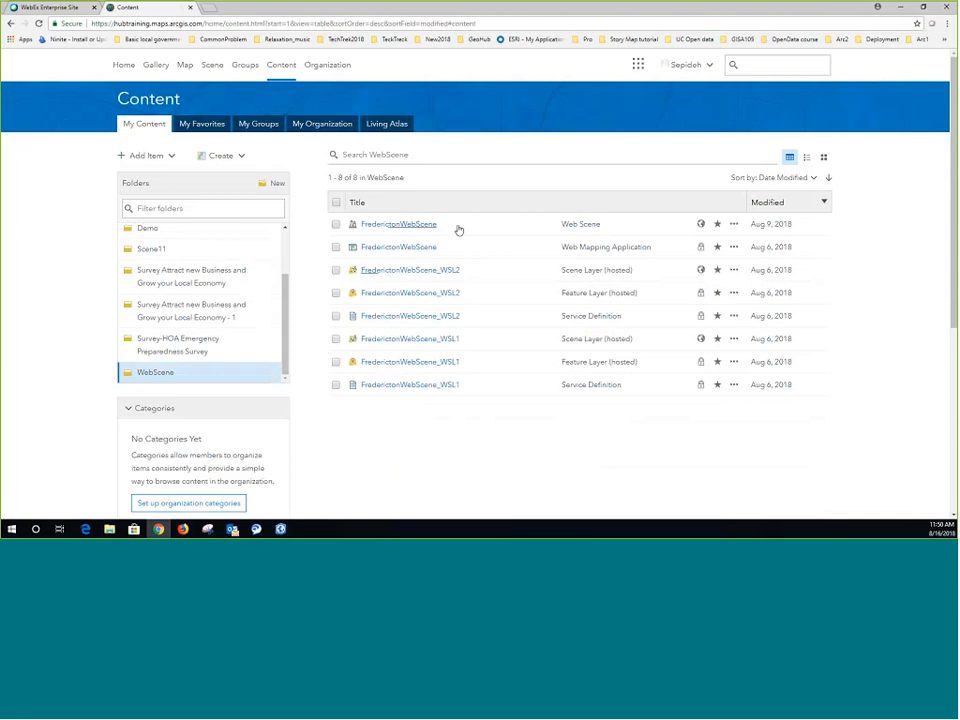
left_click(407, 227)
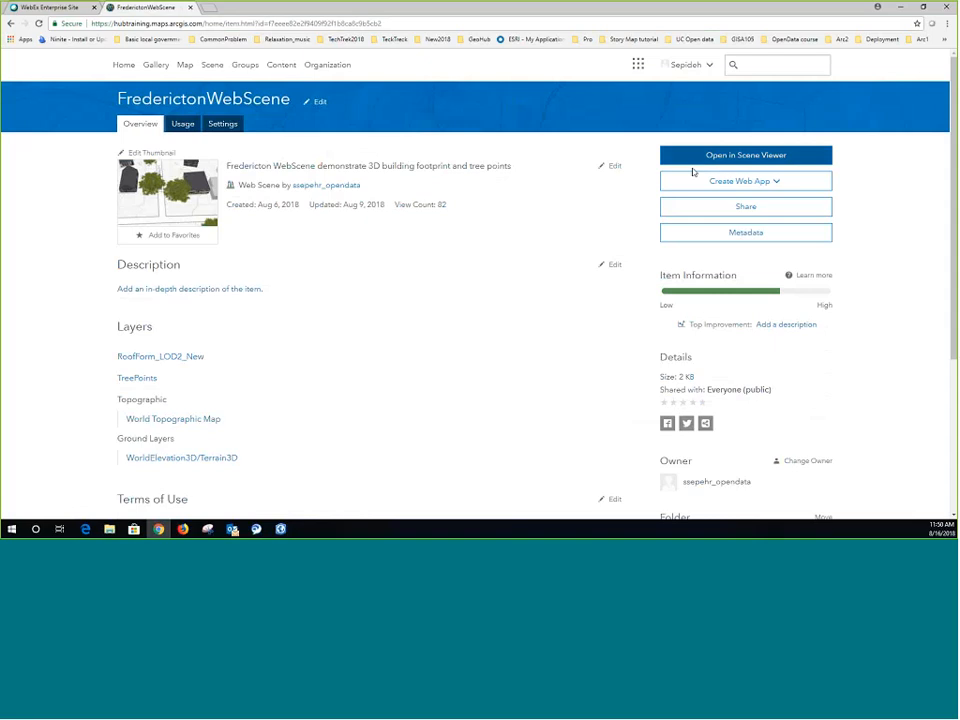
left_click(746, 156)
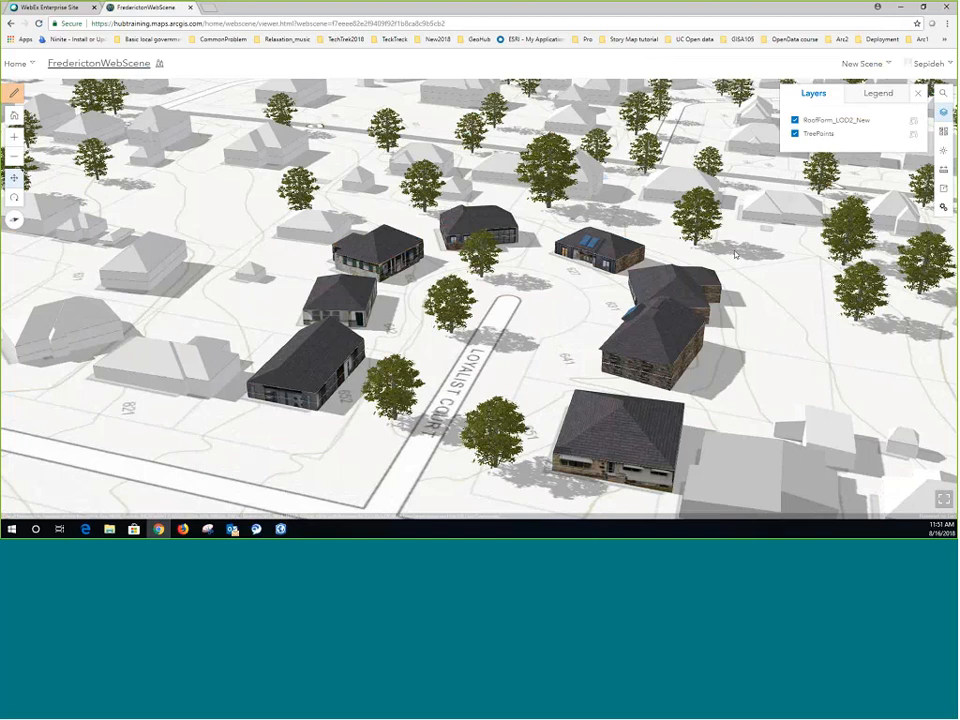
left_click(944, 132)
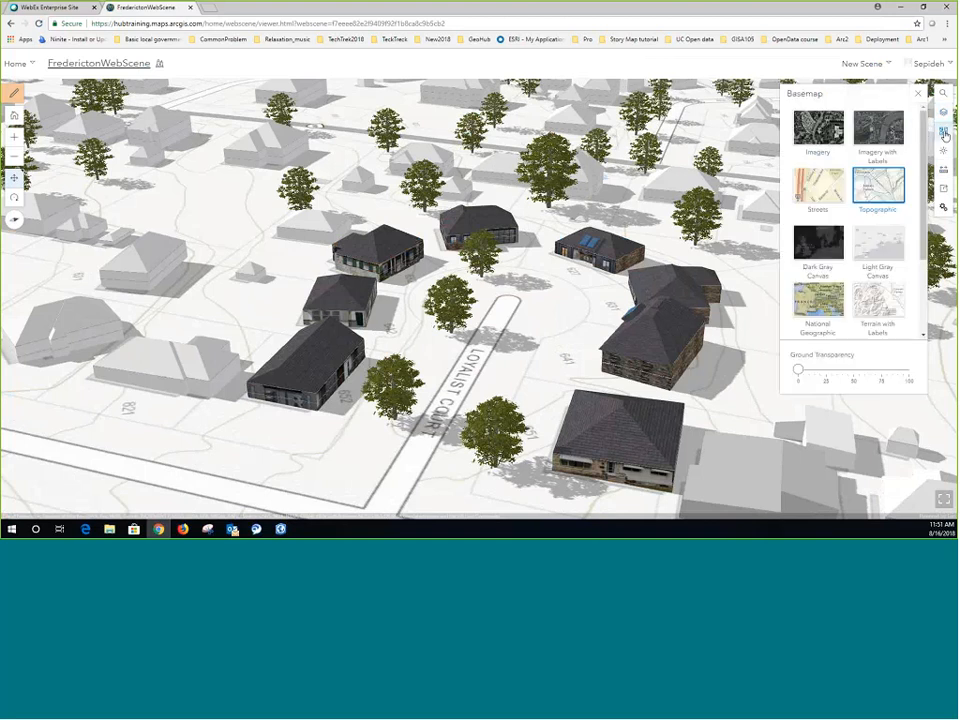
left_click(820, 130)
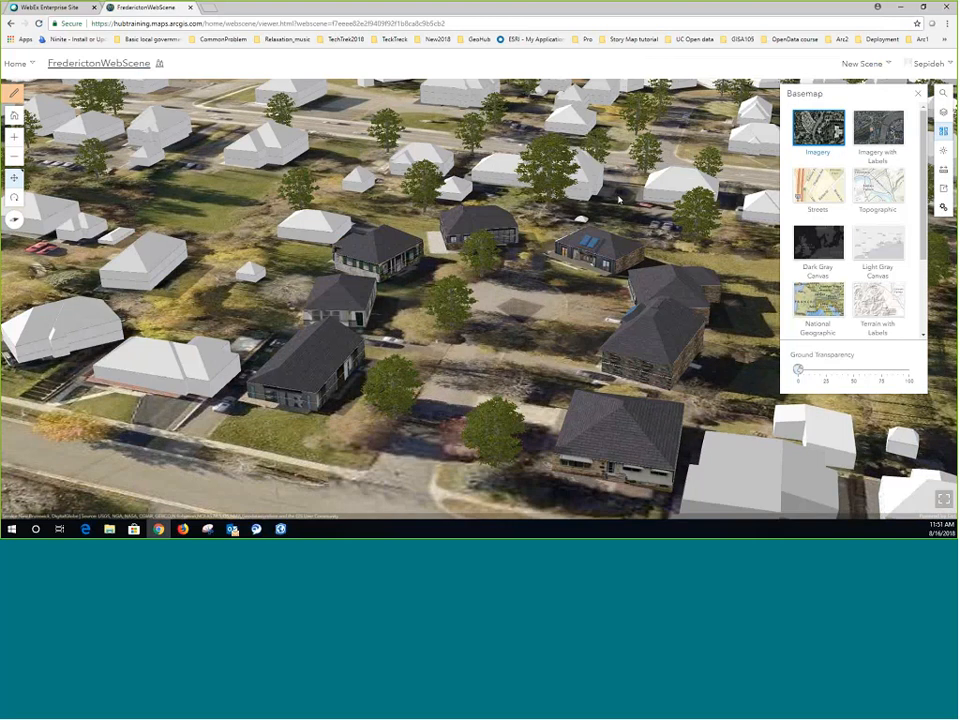
Advance the scene's daylight time of day to mid-afternoon with shadows shown, and close the daylight settings
left_click(917, 96)
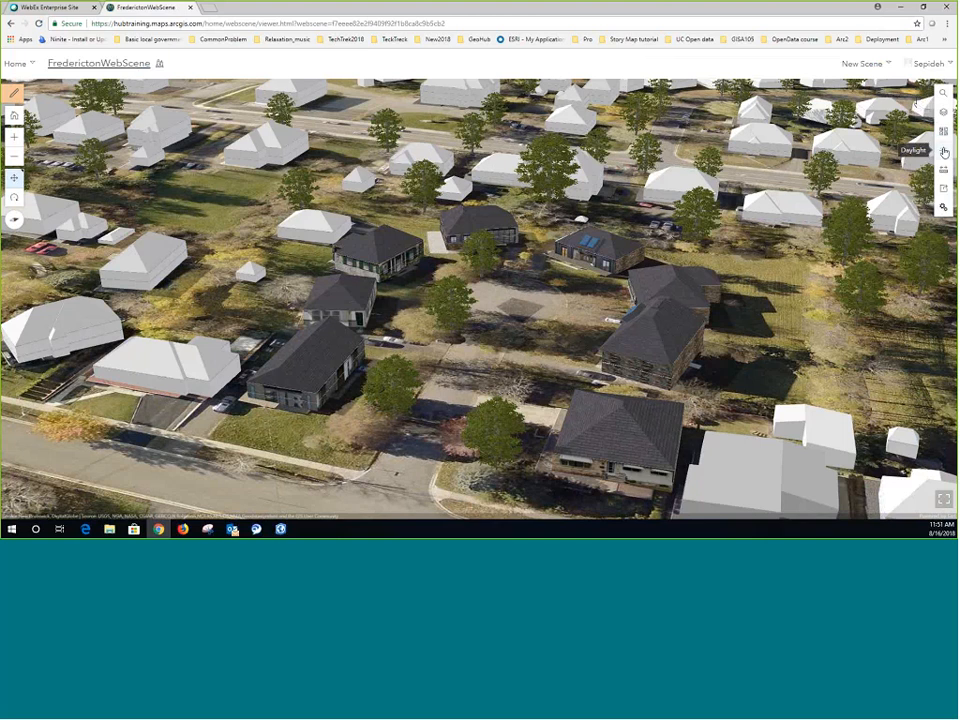
left_click(944, 151)
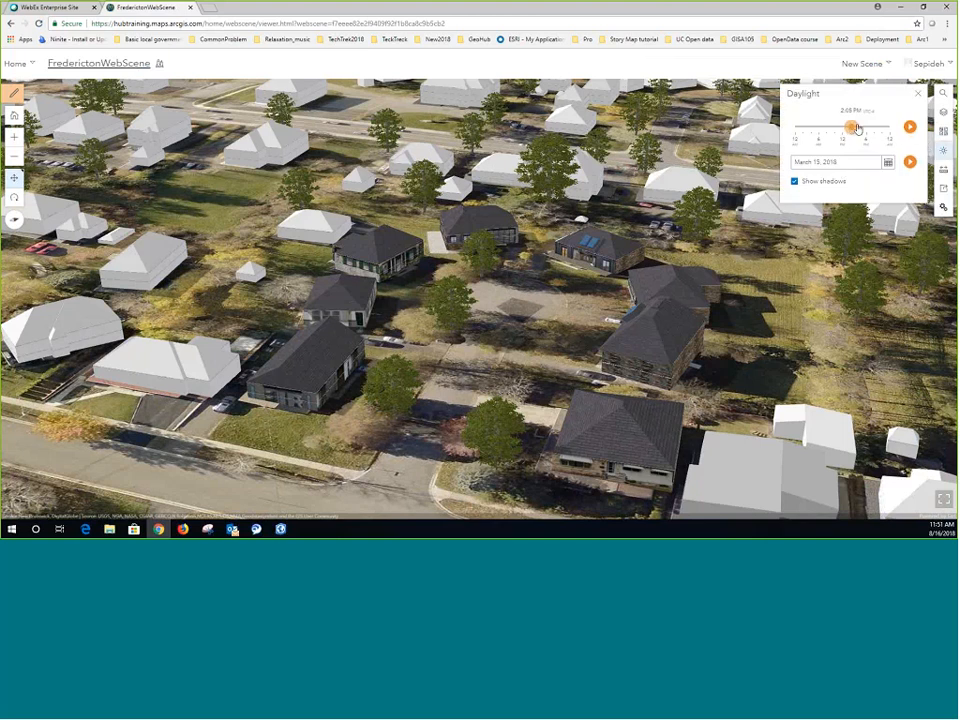
left_click_drag(850, 130, 857, 125)
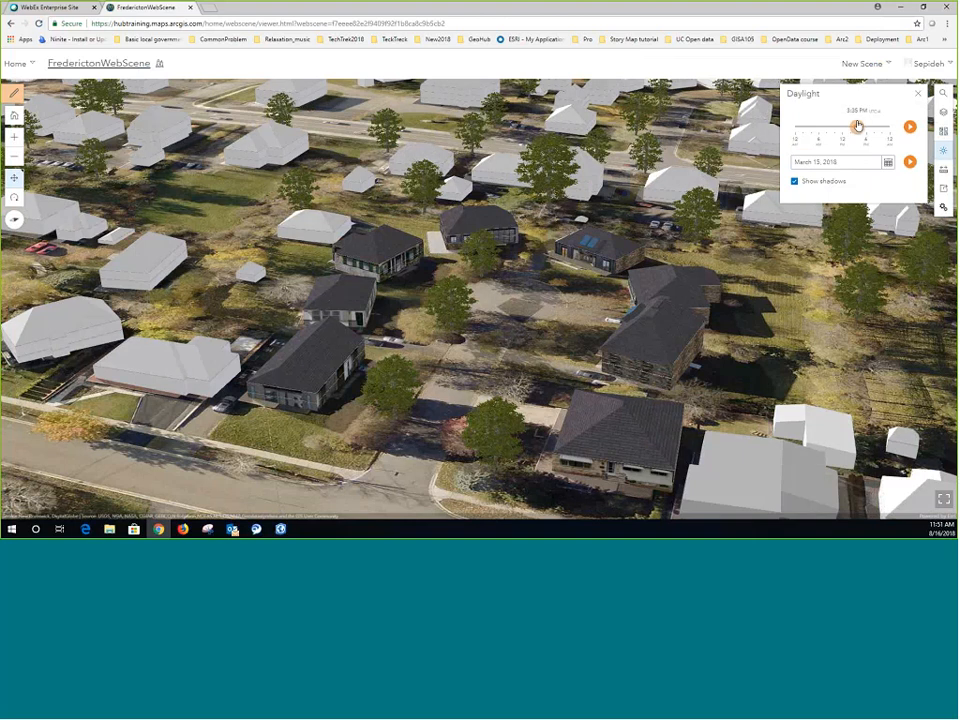
left_click(918, 94)
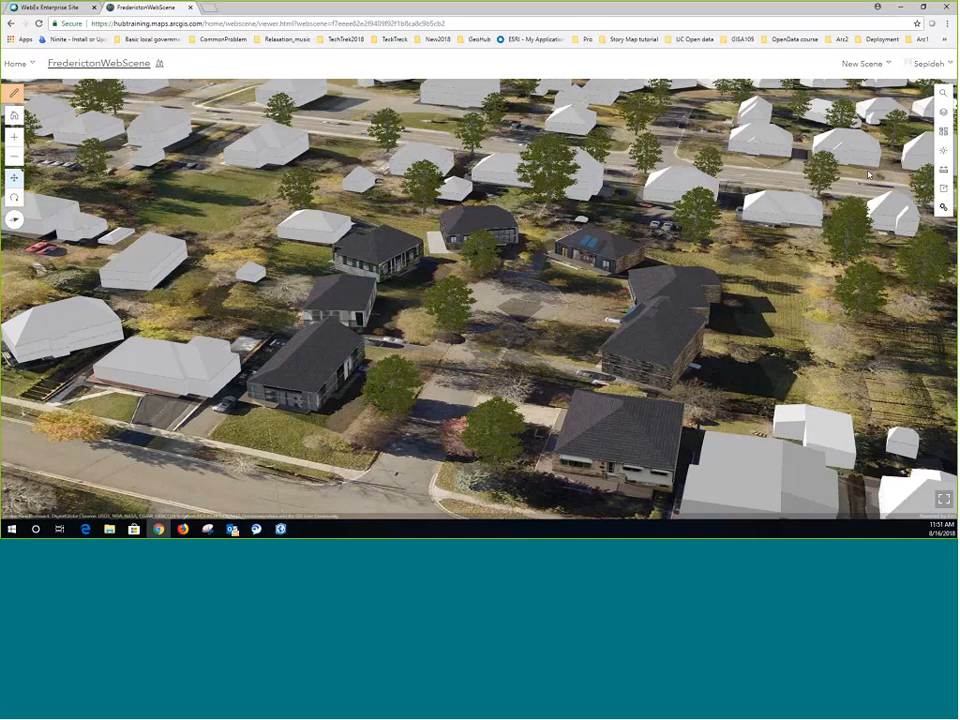
Create a Web AppBuilder app from the shared scene, keeping the title FrederictonWebScene and the existing tags and summary
left_click(944, 190)
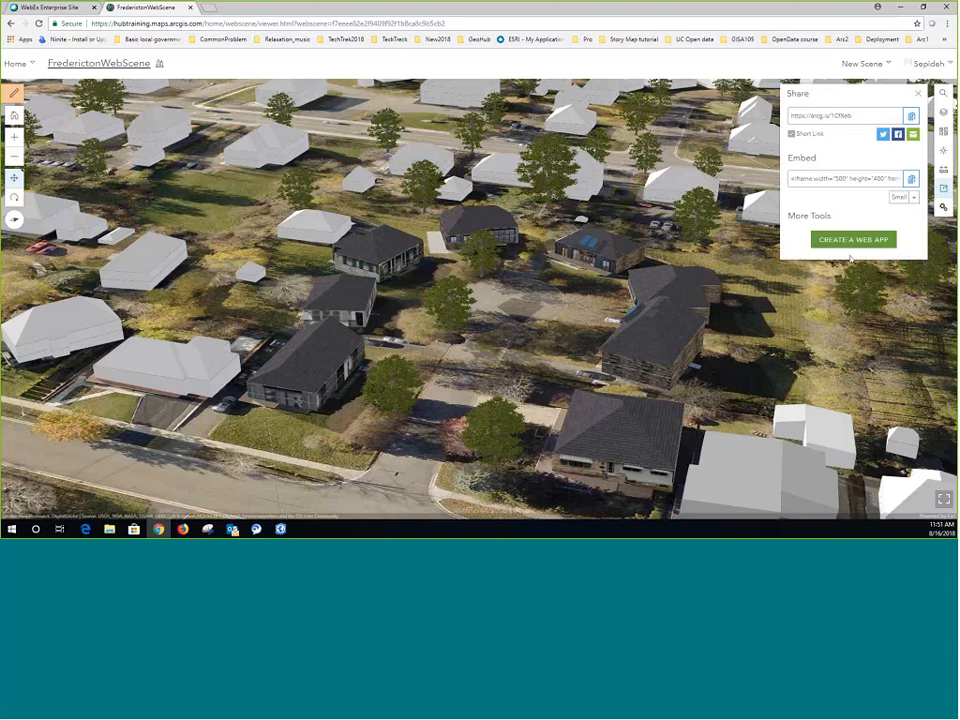
left_click(853, 240)
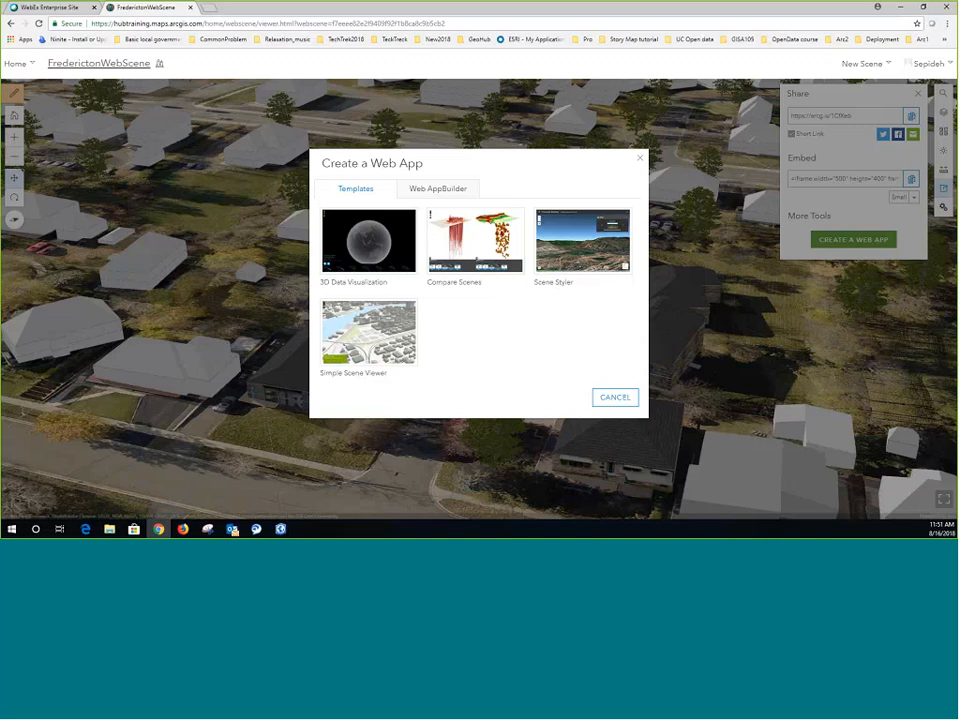
left_click(440, 189)
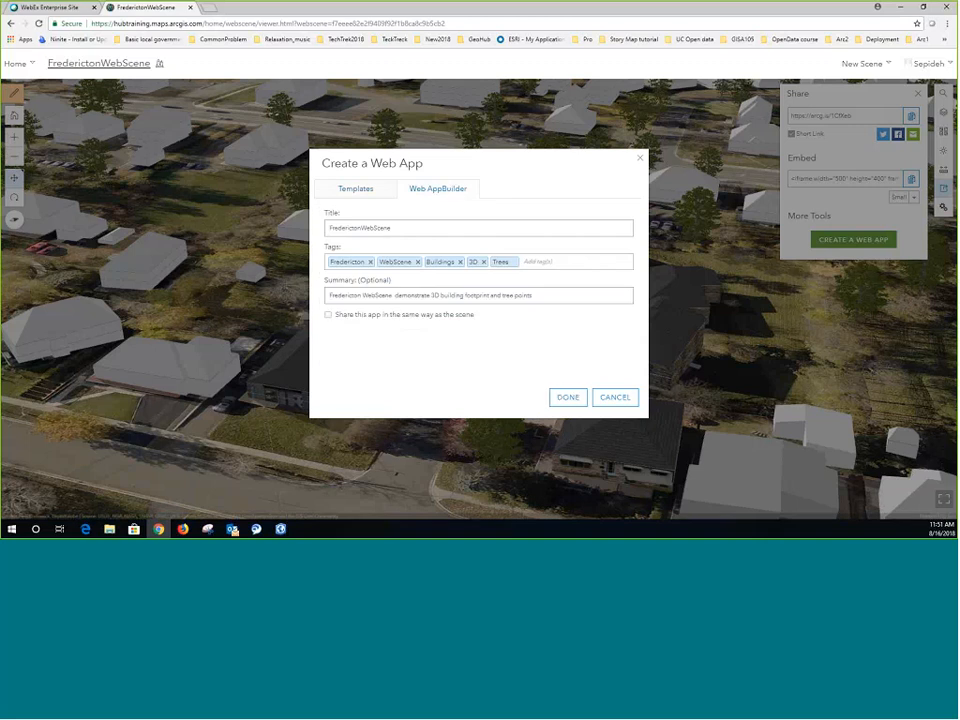
left_click(568, 397)
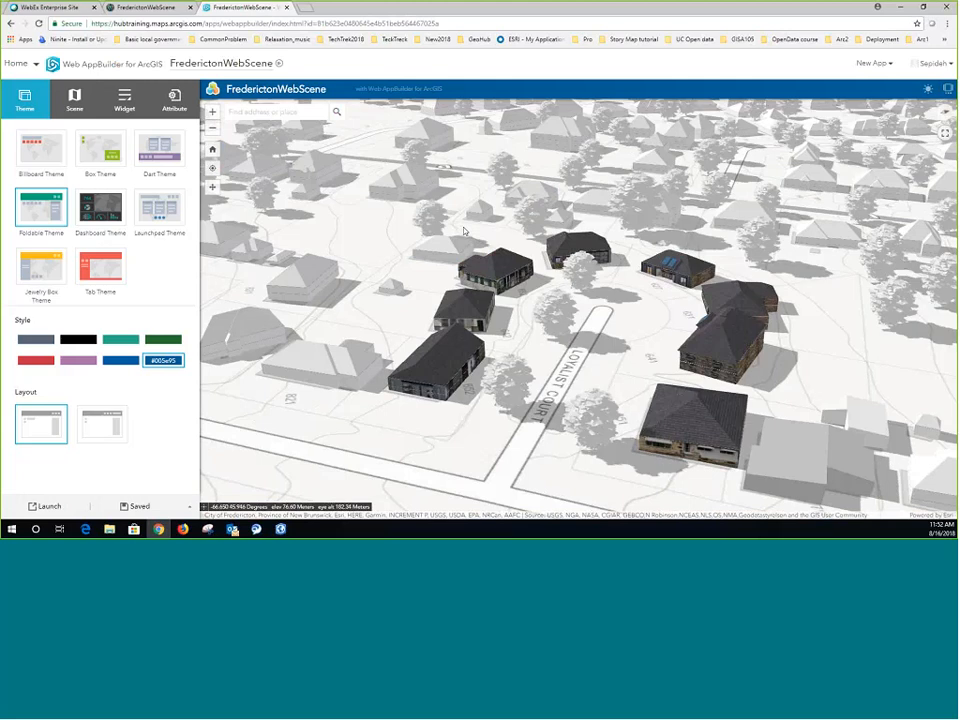
Add the Share, Search, Measurement and Basemap Gallery widgets to the app's header controller
left_click(127, 110)
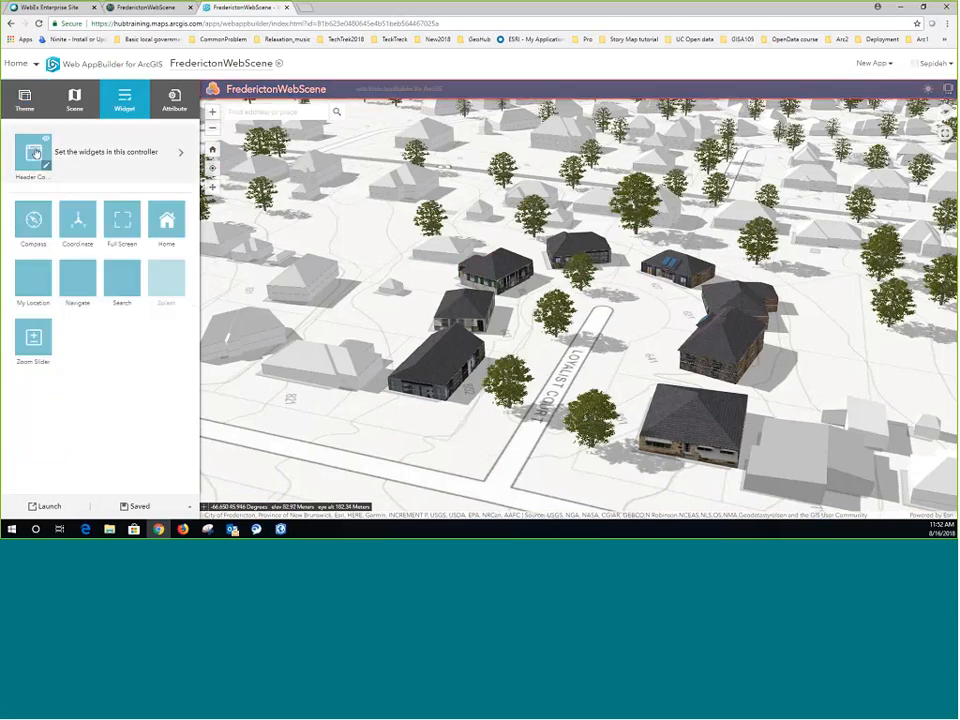
left_click(87, 155)
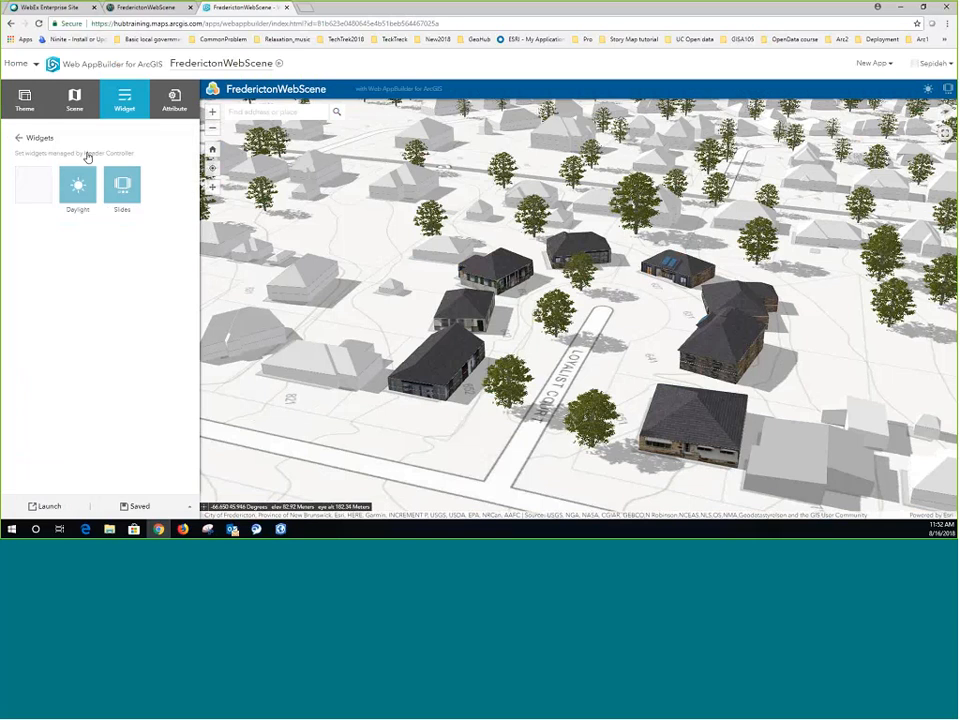
left_click(36, 187)
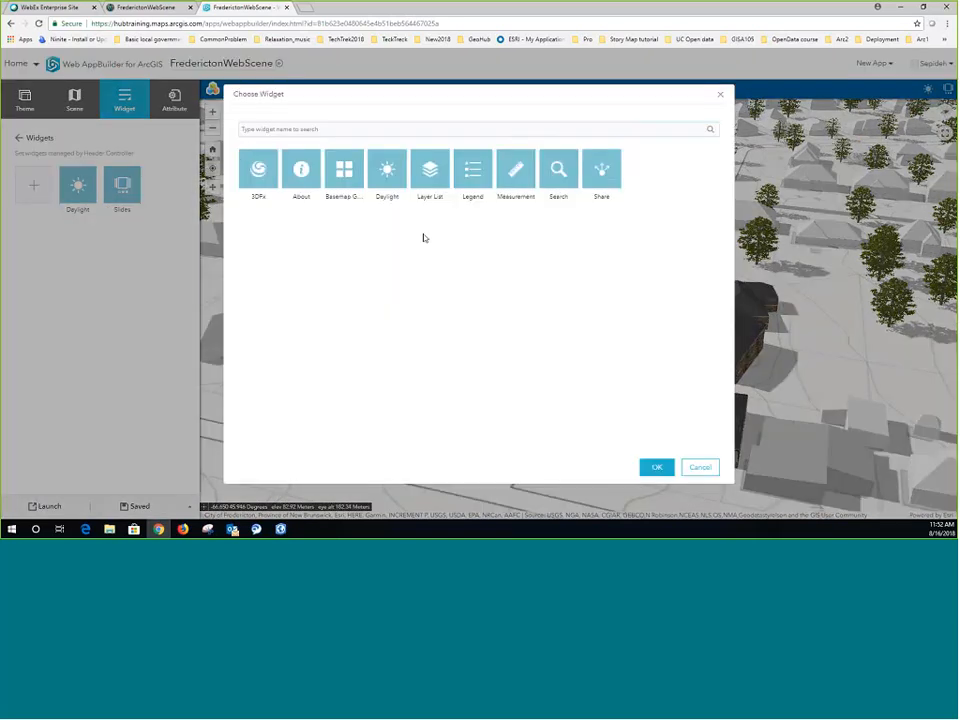
left_click(602, 188)
left_click(557, 171)
left_click(516, 172)
left_click(345, 174)
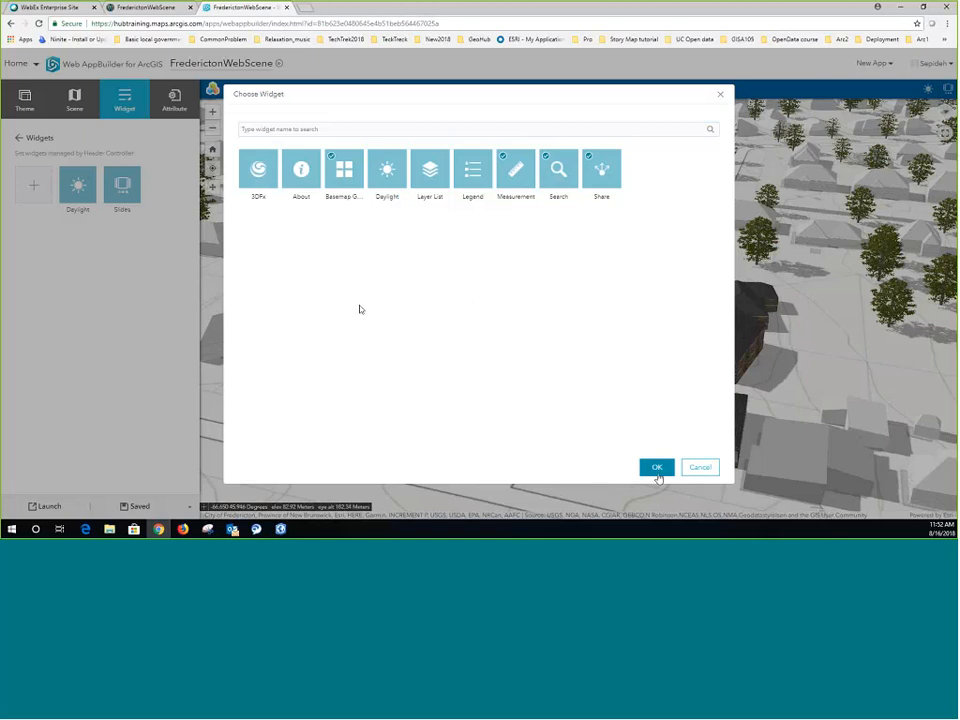
left_click(657, 469)
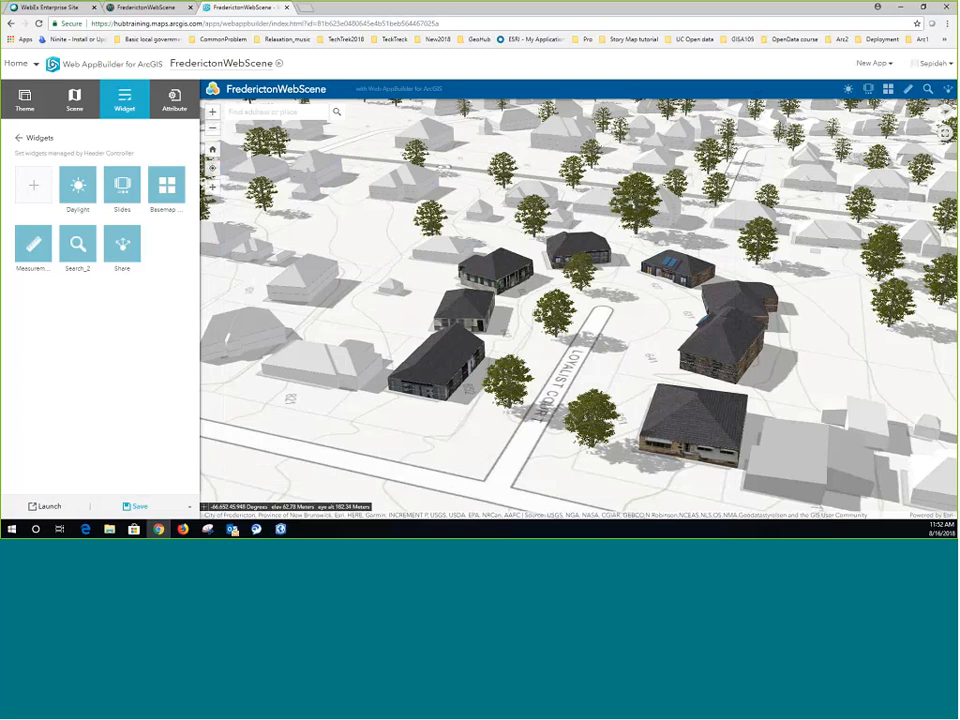
Save the FrederictonWebScene app and launch it
left_click(140, 506)
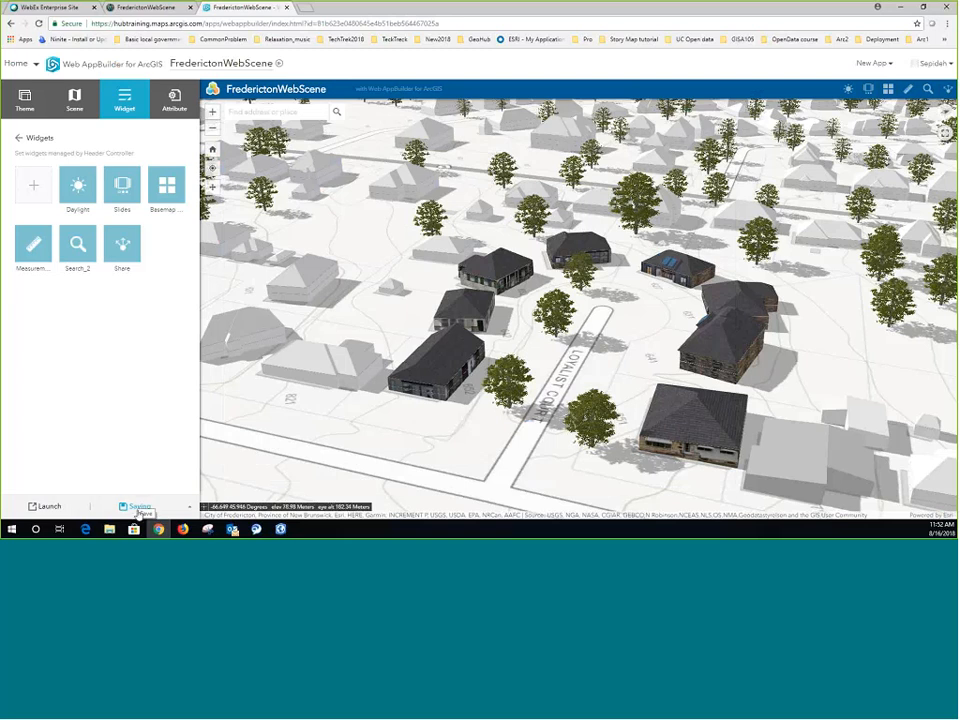
left_click(52, 505)
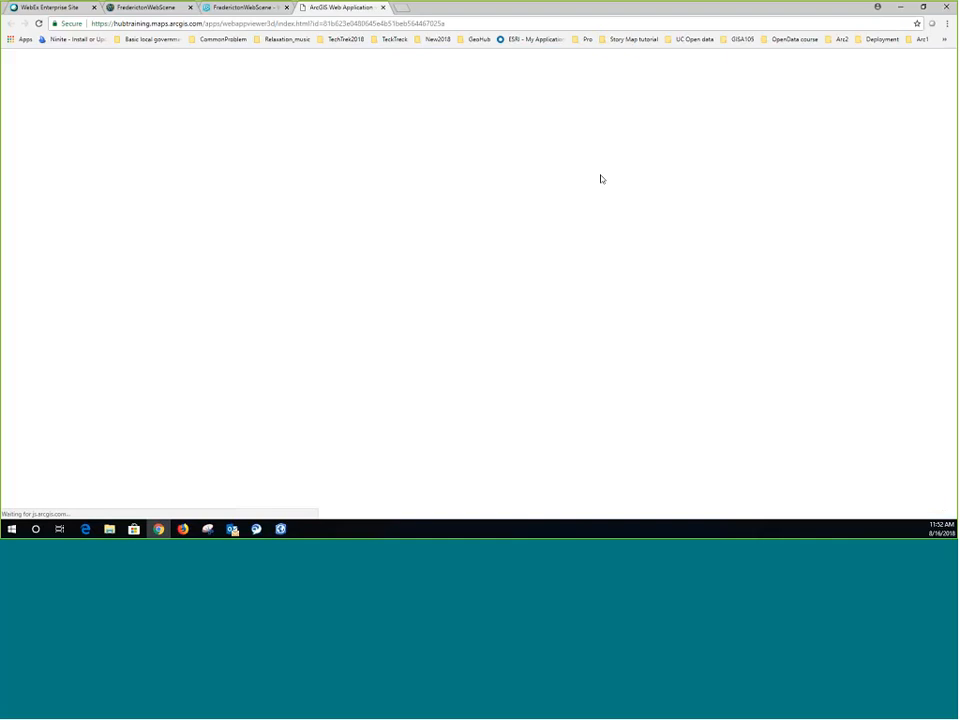